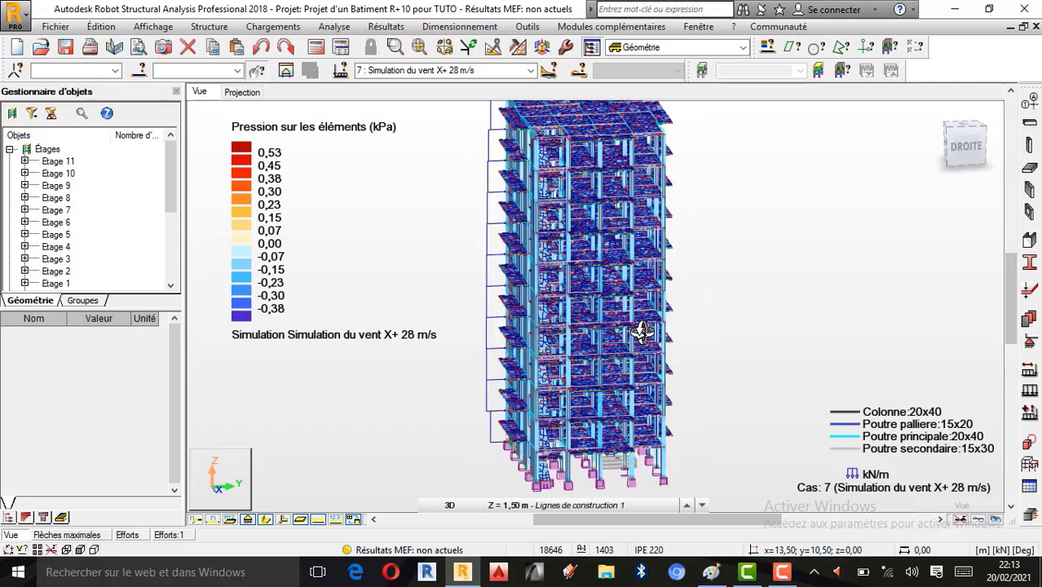
Step: Examine the R+10 building model from the front and side, and review the list of defined load cases
left_click_drag(625, 375, 574, 329)
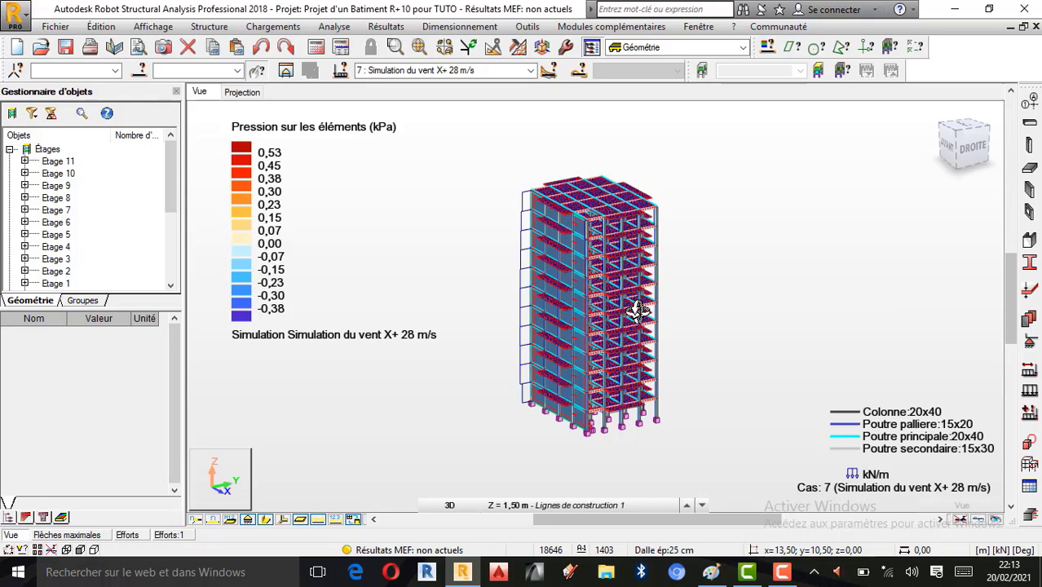
left_click_drag(638, 309, 576, 314)
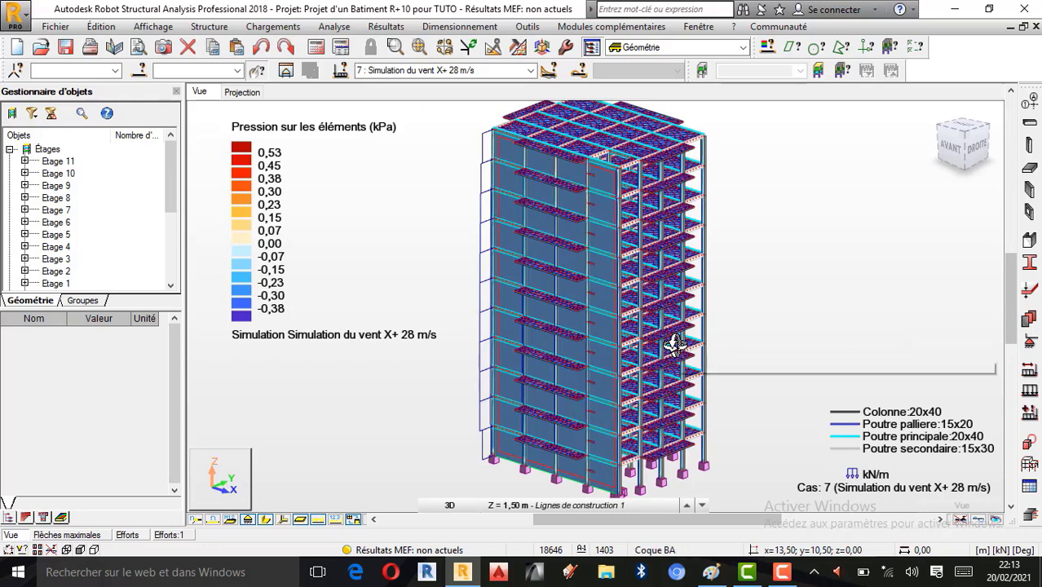
left_click(530, 70)
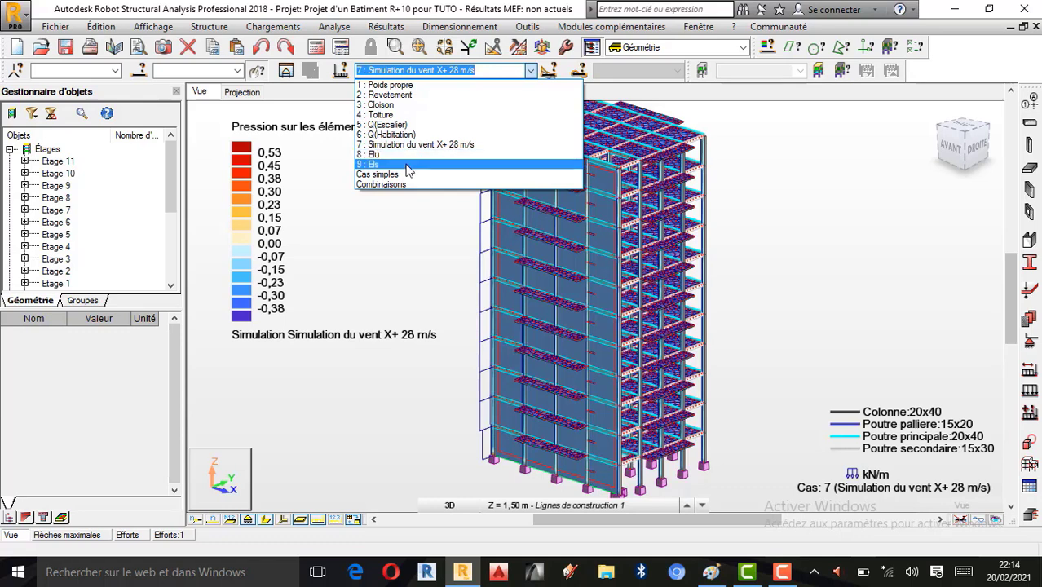
left_click(400, 222)
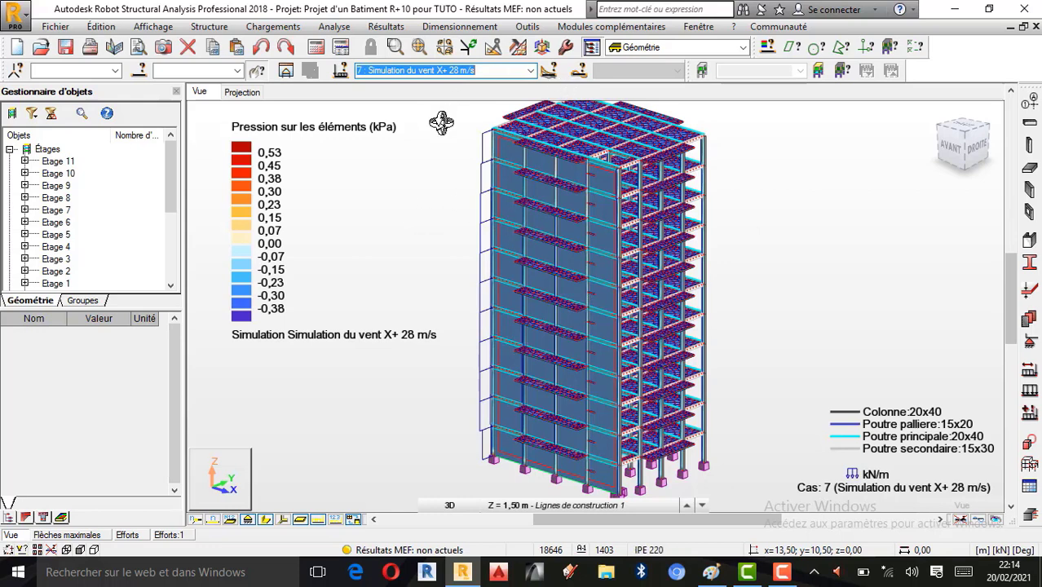
left_click(417, 212)
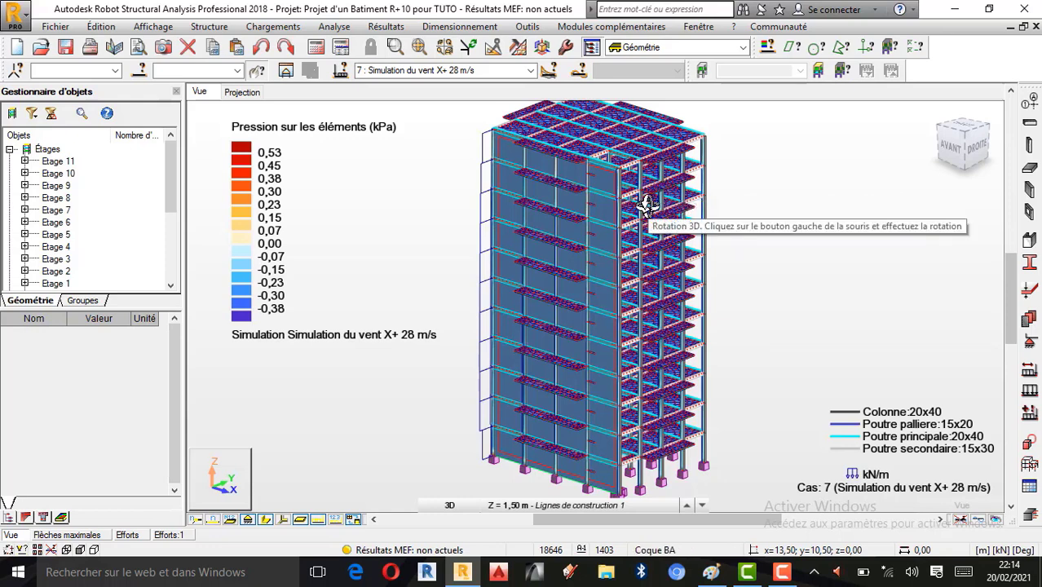
scroll(580, 261, "up", 3)
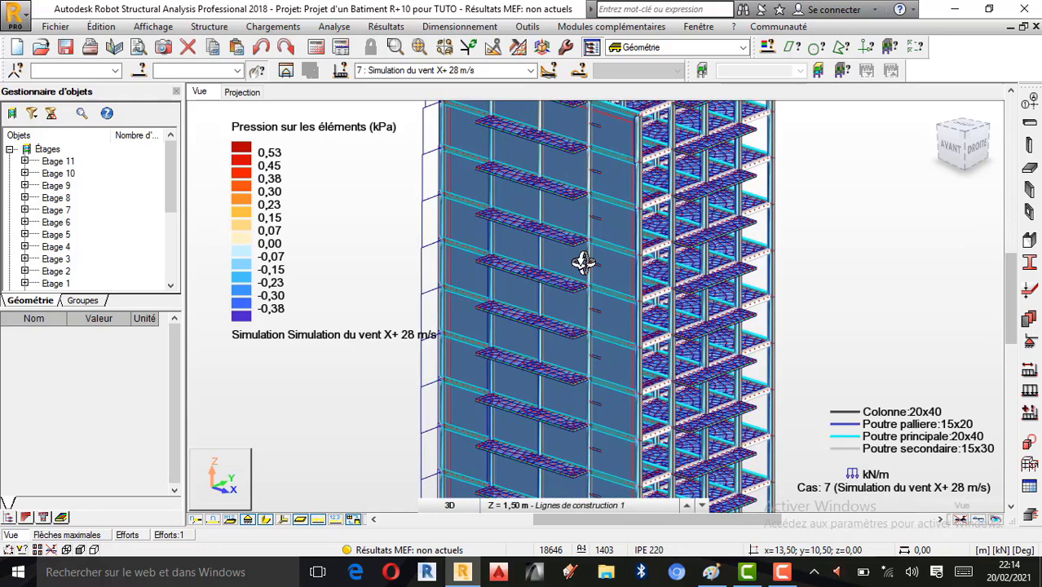
scroll(578, 262, "down", 2)
scroll(580, 261, "down", 2)
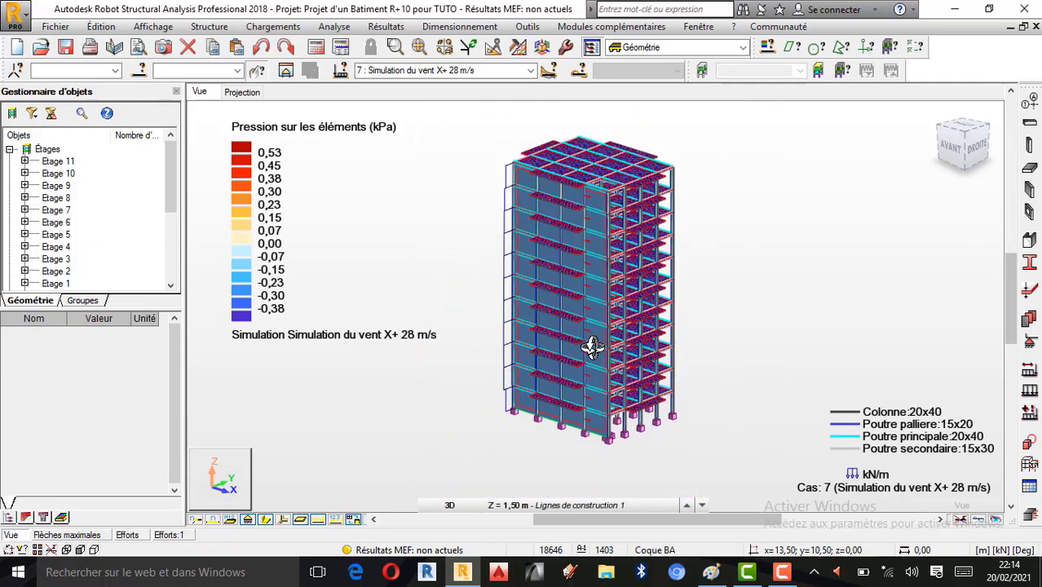
Step: Switch to Paint to read the tutorial title on the gamma angle, and return to Robot Structural Analysis
left_click(710, 571)
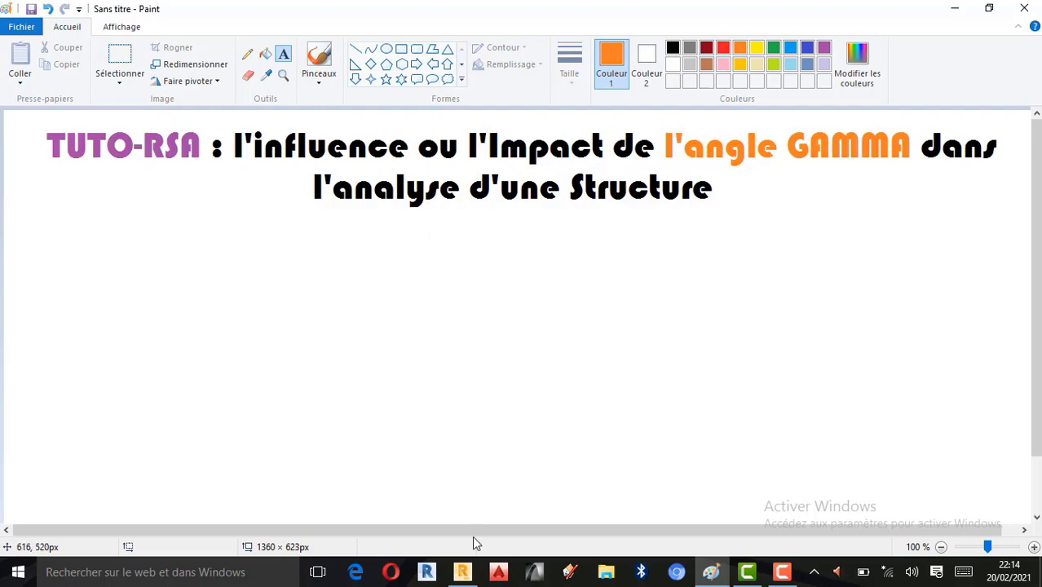
left_click(462, 571)
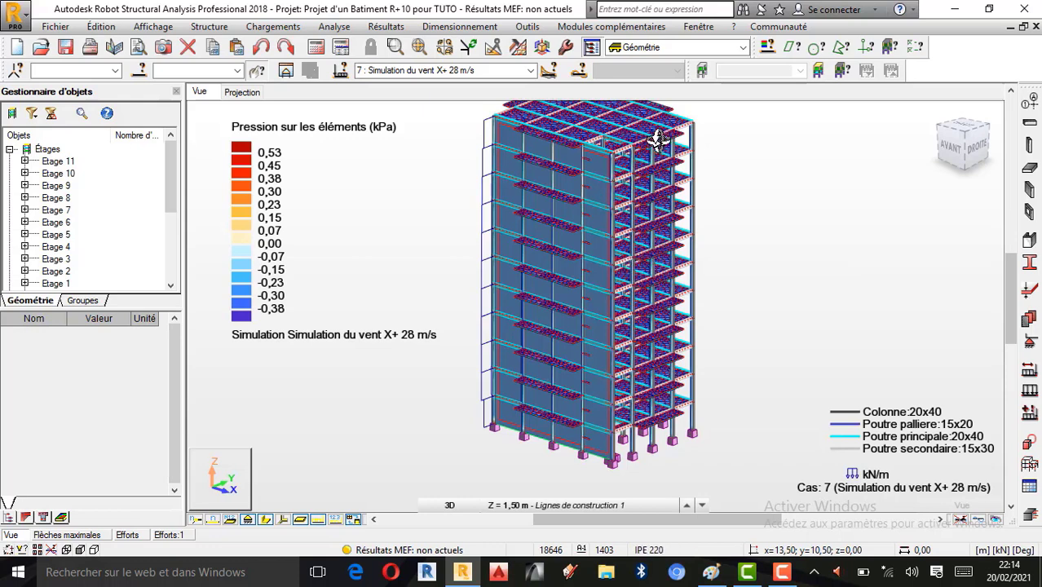
Step: Examine the corner column and the beams meeting it at roof level, including the orientation of their sections
scroll(607, 140, "up", 5)
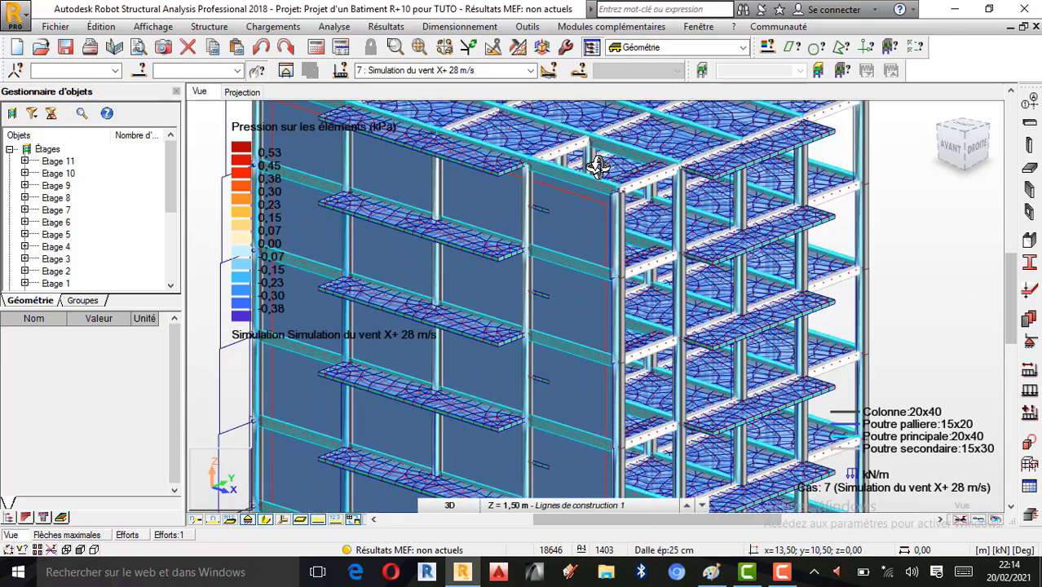
scroll(741, 213, "up", 2)
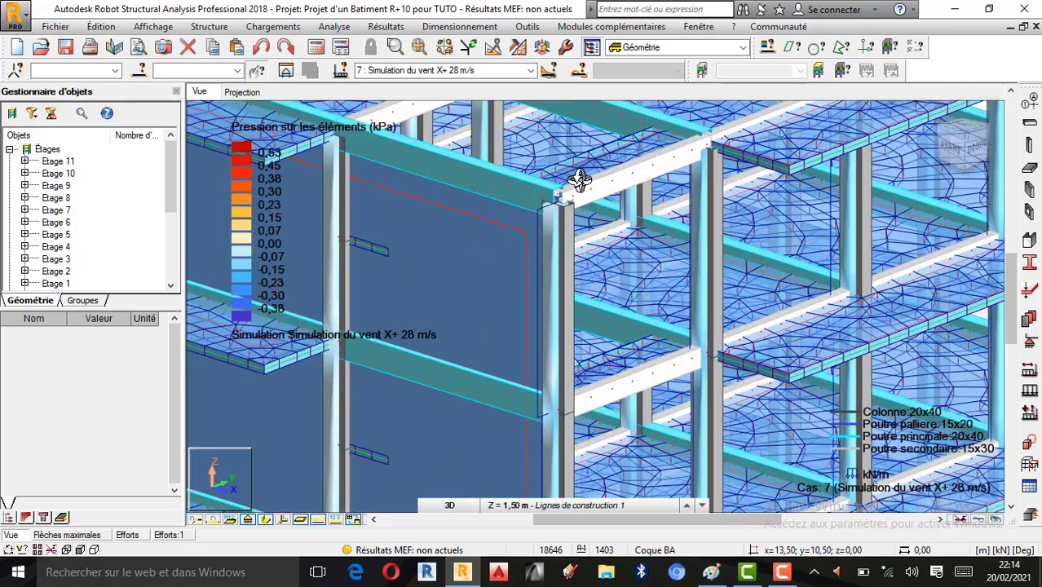
scroll(569, 216, "down", 2)
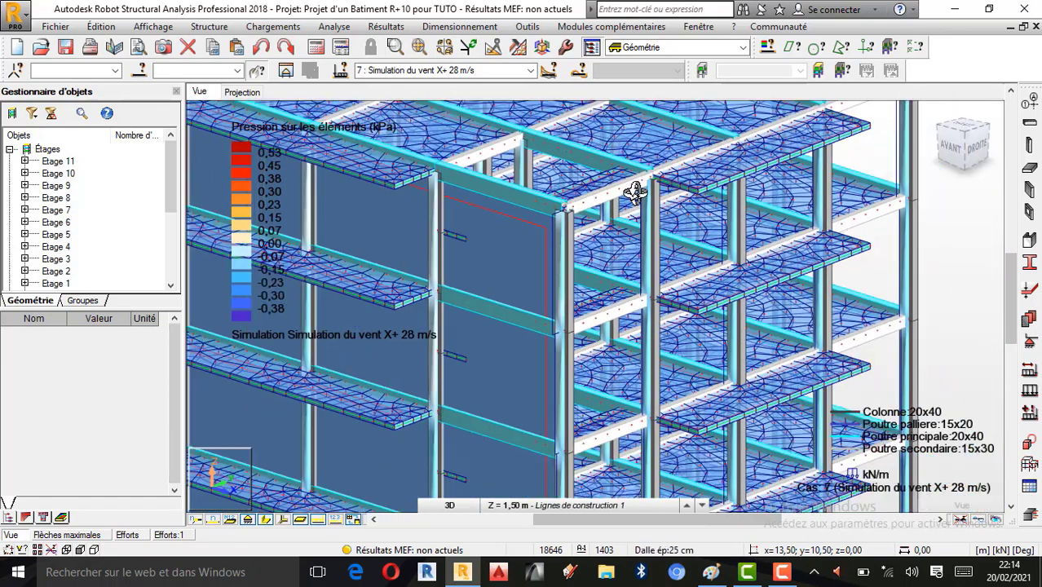
scroll(634, 191, "down", 2)
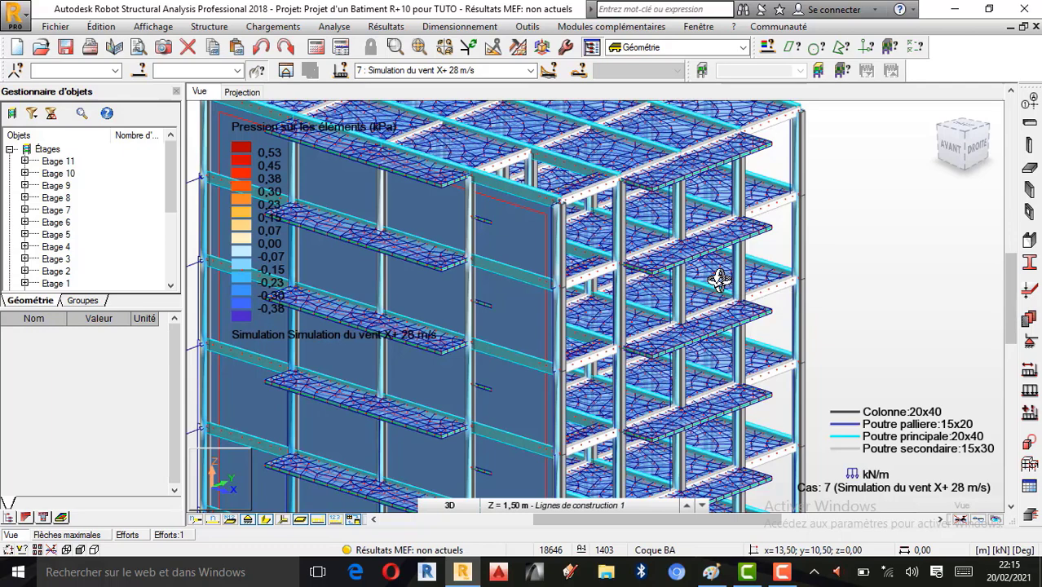
scroll(591, 193, "up", 3)
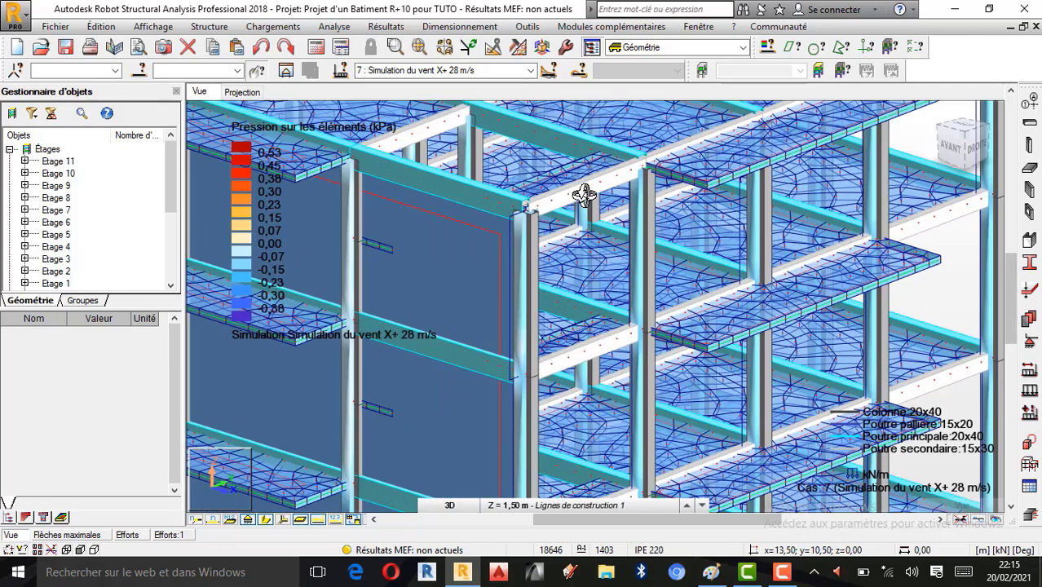
scroll(584, 194, "up", 1)
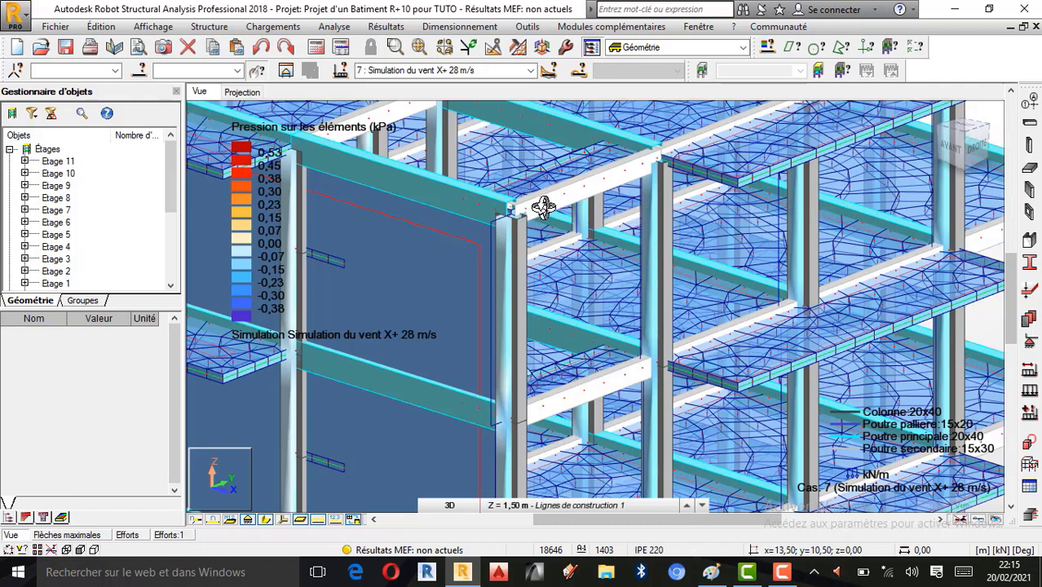
scroll(526, 207, "up", 3)
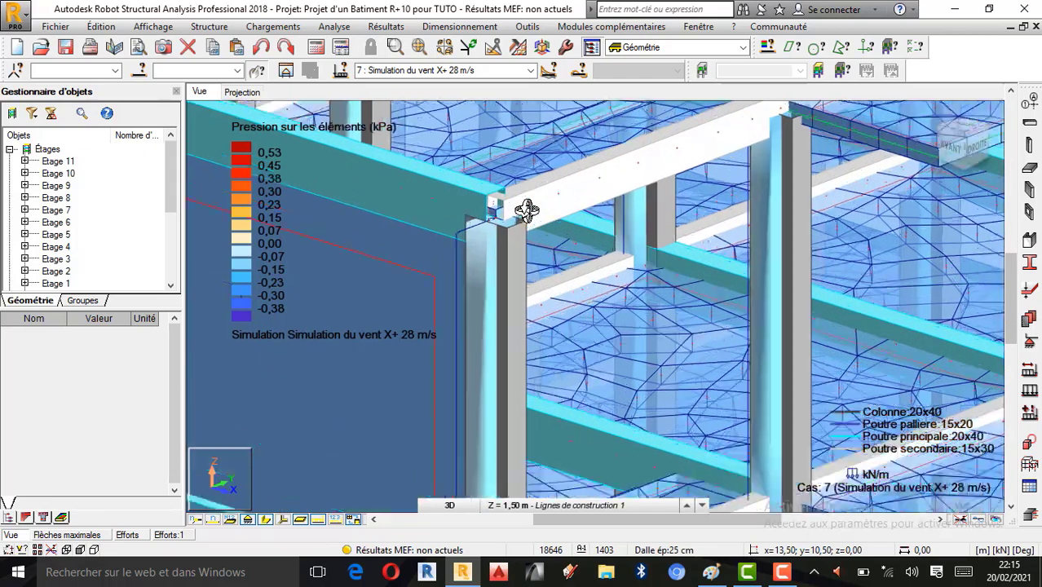
scroll(527, 211, "up", 1)
middle_click_drag(551, 214, 523, 219, "shift")
scroll(671, 256, "down", 2)
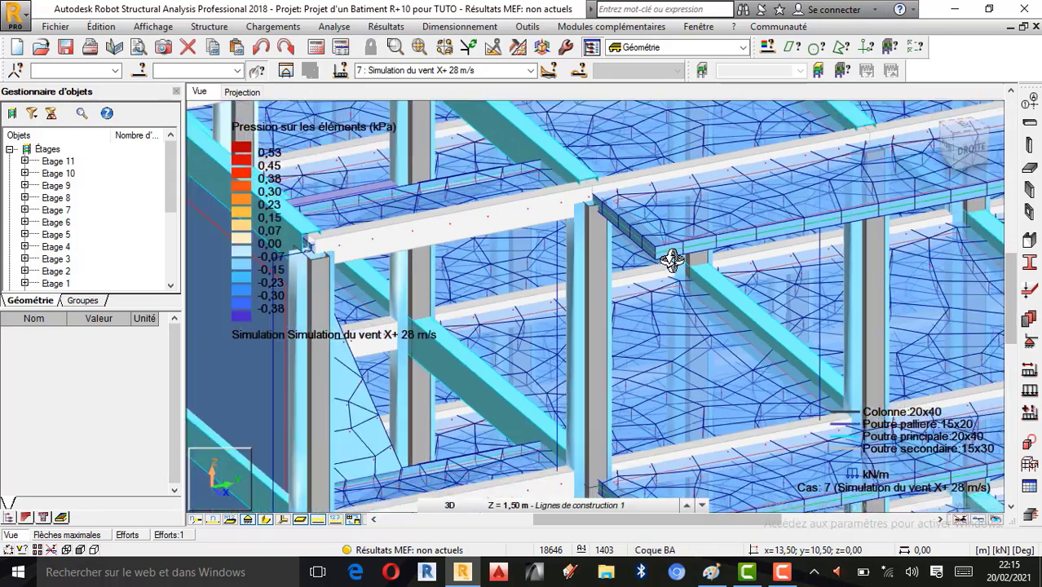
scroll(672, 260, "down", 3)
scroll(474, 244, "up", 1)
scroll(482, 244, "up", 1)
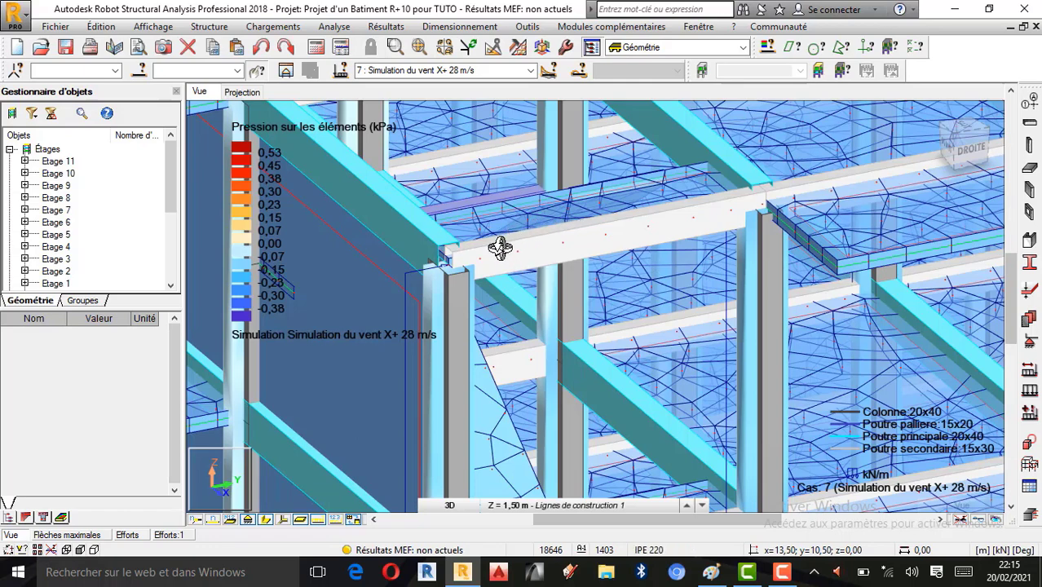
scroll(502, 247, "down", 1)
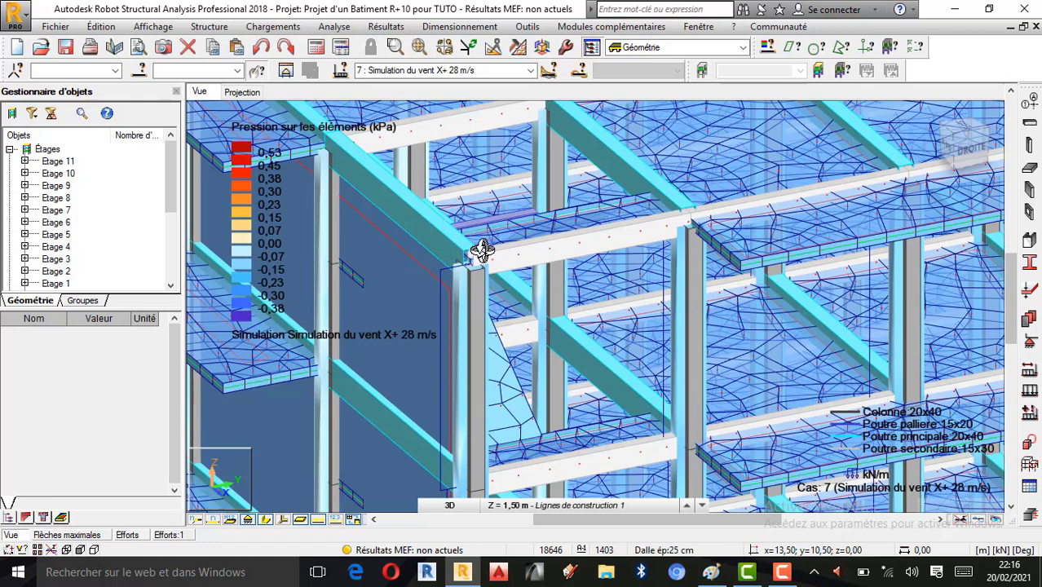
scroll(482, 260, "down", 2)
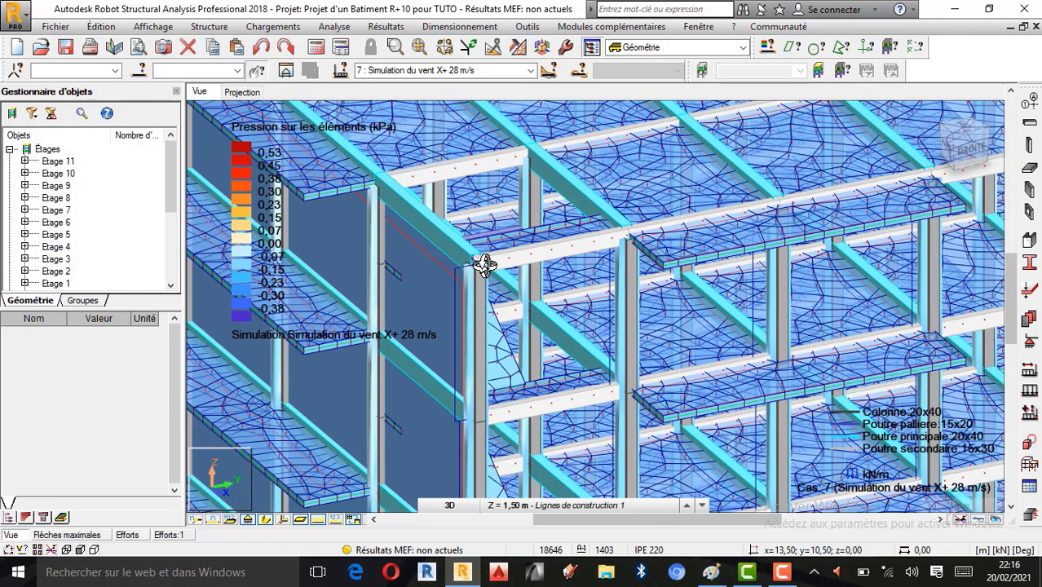
scroll(482, 263, "down", 2)
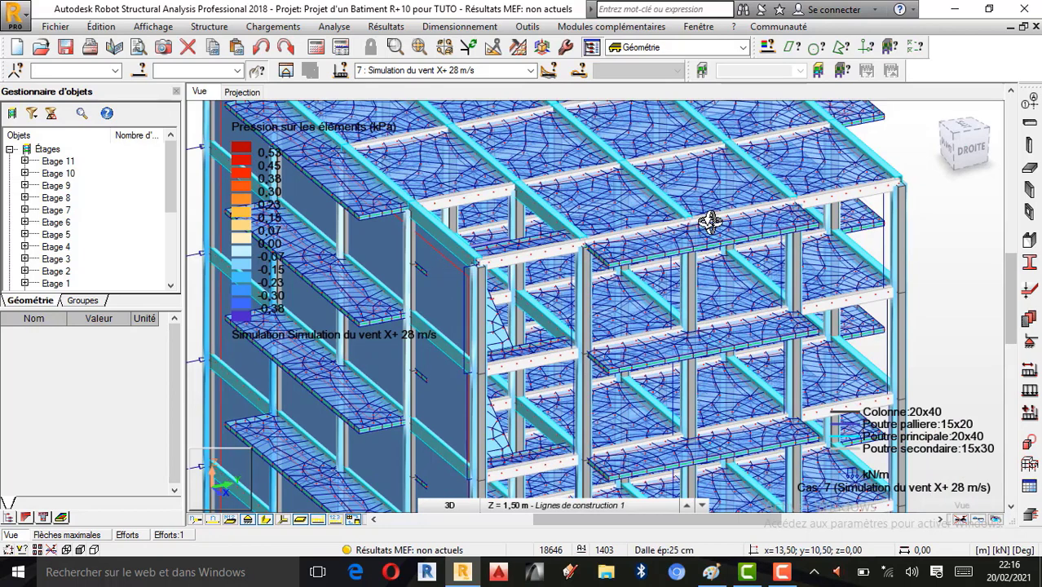
Step: Examine the overall arrangement of columns, beams and floors across the full height of the building
middle_click_drag(709, 222, 600, 222, "shift")
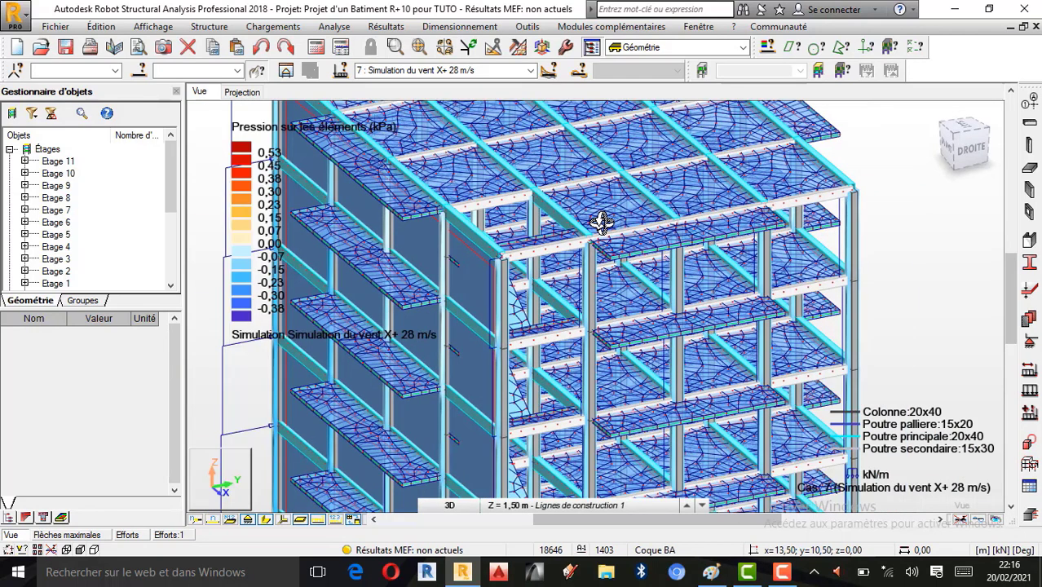
scroll(565, 221, "down", 3)
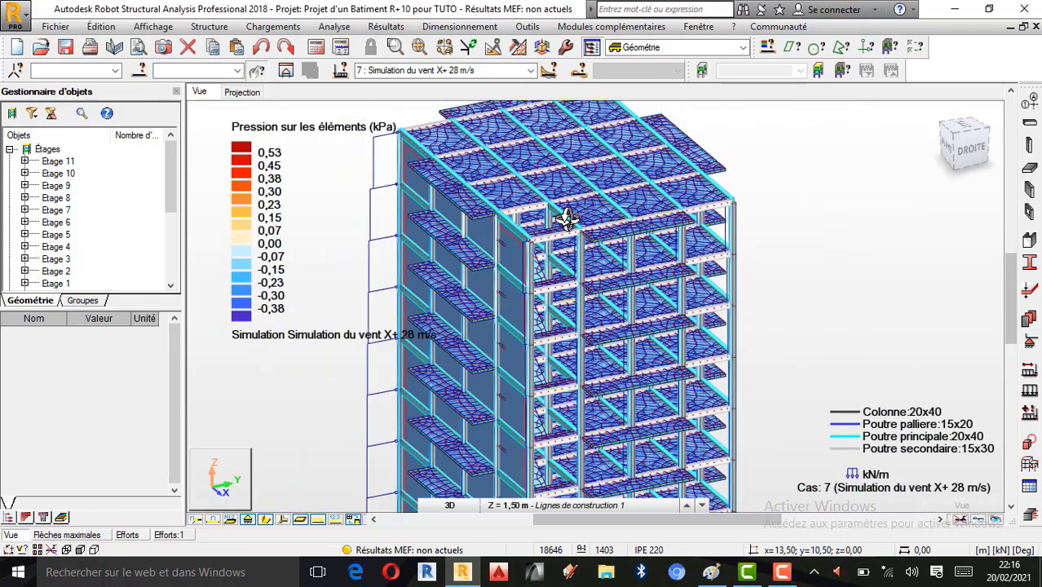
middle_click_drag(643, 204, 601, 201, "shift")
scroll(586, 235, "down", 2)
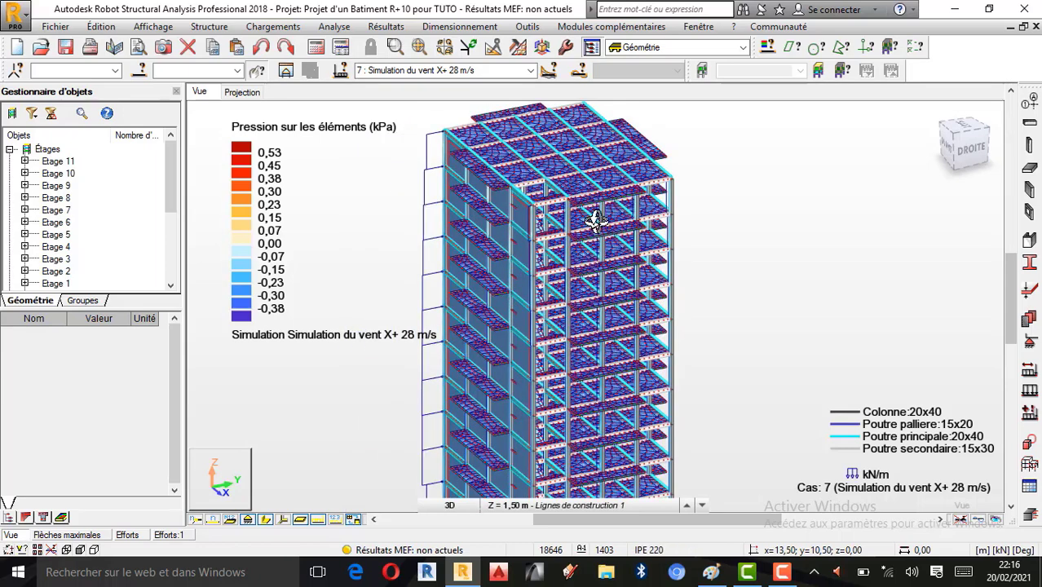
middle_click_drag(593, 217, 593, 266, "shift")
middle_click_drag(613, 212, 597, 229, "shift")
scroll(600, 232, "down", 2)
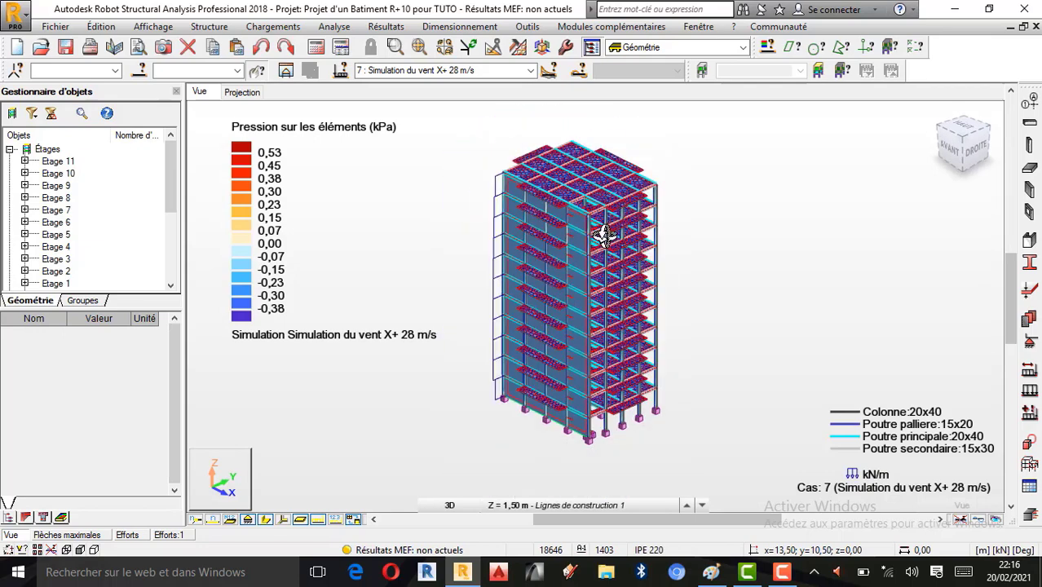
scroll(572, 254, "up", 1)
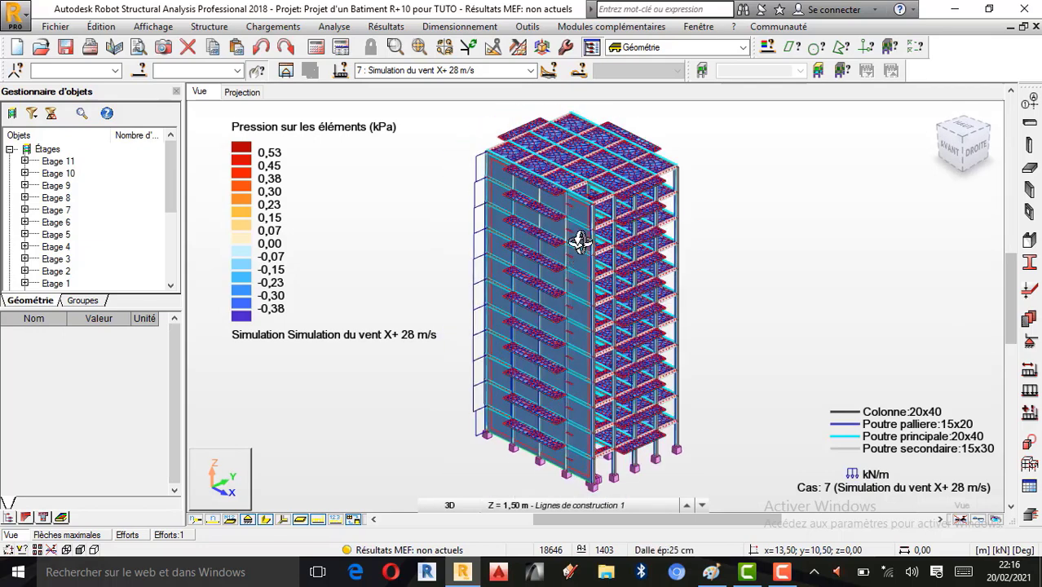
scroll(580, 236, "up", 1)
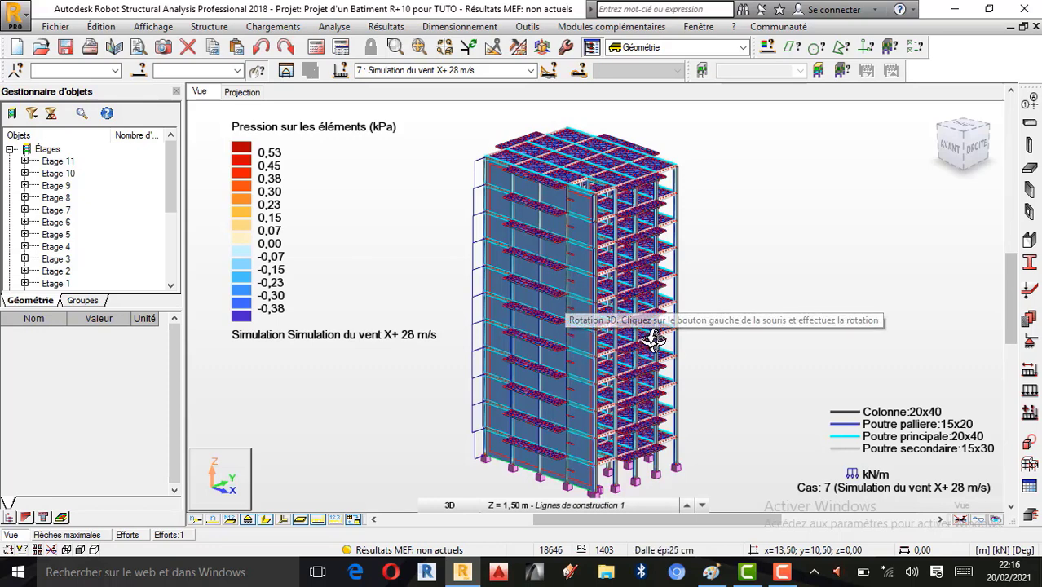
scroll(593, 309, "up", 1)
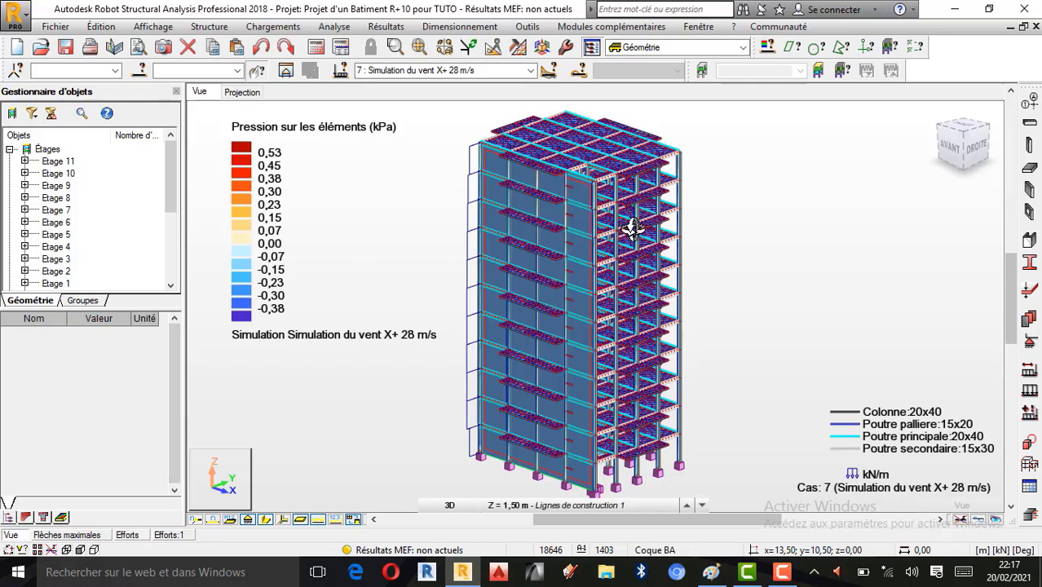
Step: Examine the ground-level columns and their supports along the base of the building
scroll(630, 229, "down", 1)
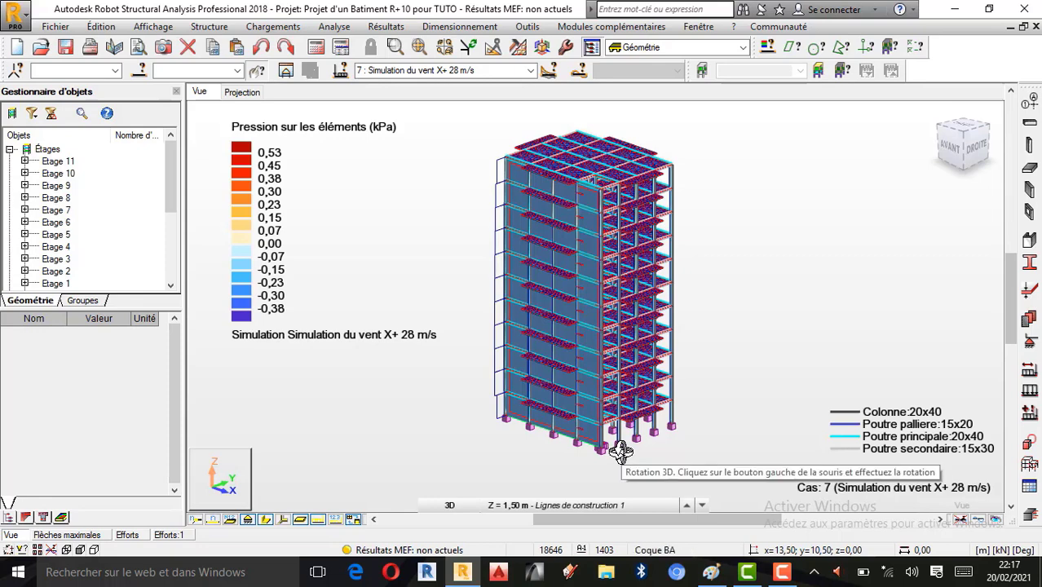
scroll(558, 448, "up", 1)
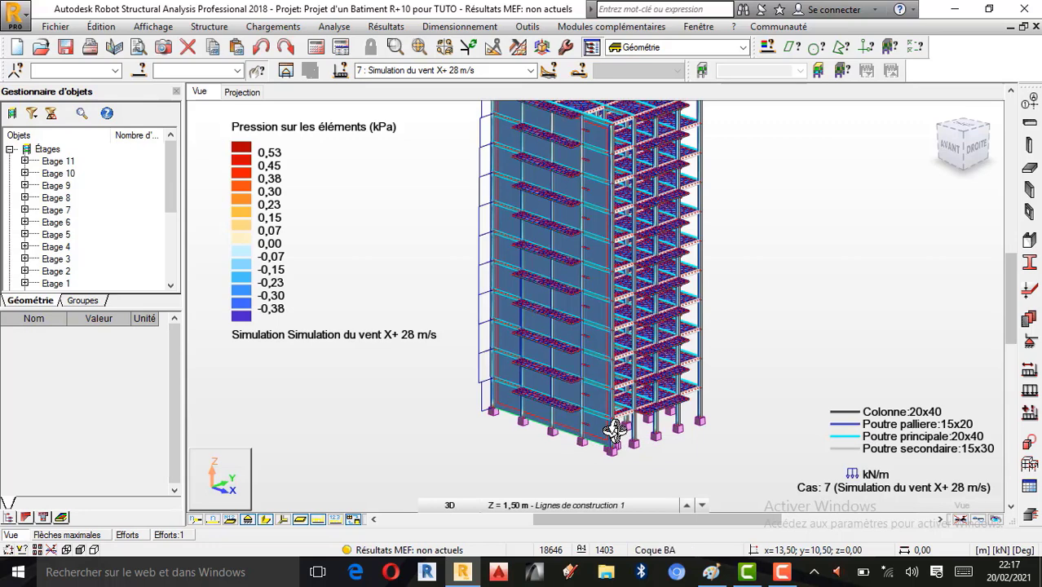
scroll(556, 432, "up", 2)
scroll(511, 413, "down", 1)
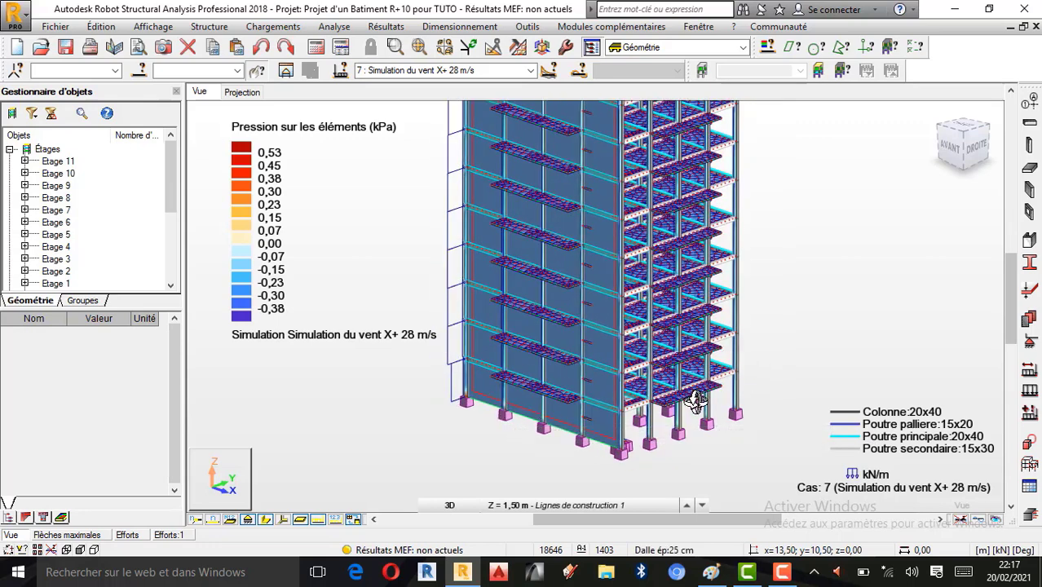
scroll(657, 444, "up", 3)
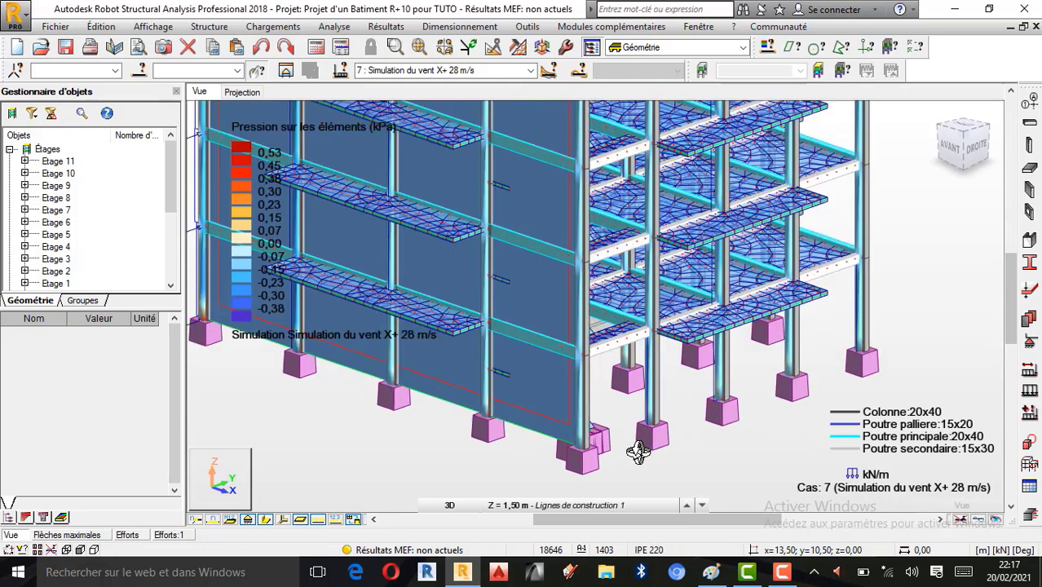
scroll(656, 409, "up", 4)
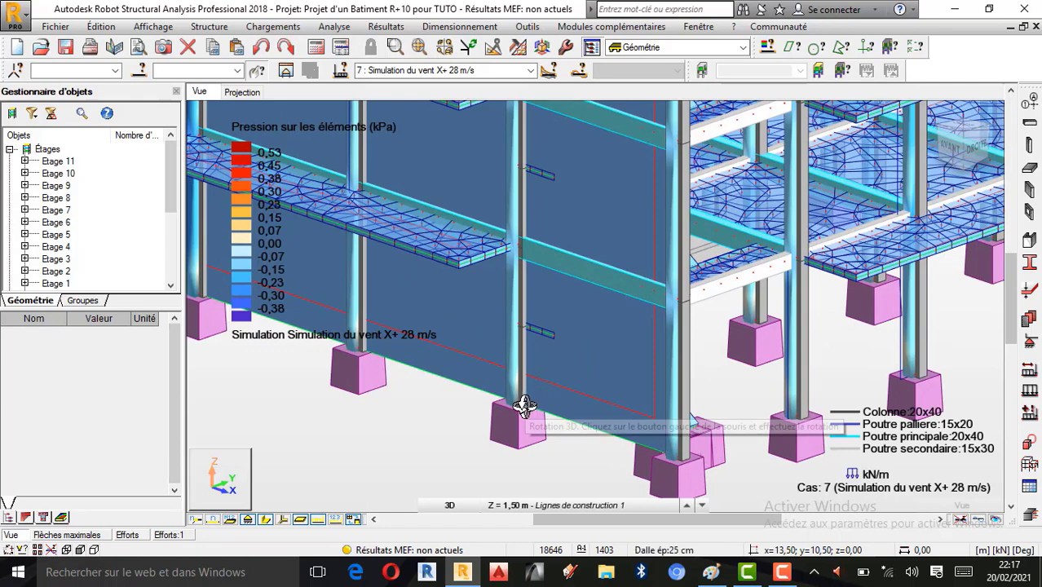
scroll(529, 411, "down", 3)
scroll(550, 416, "down", 2)
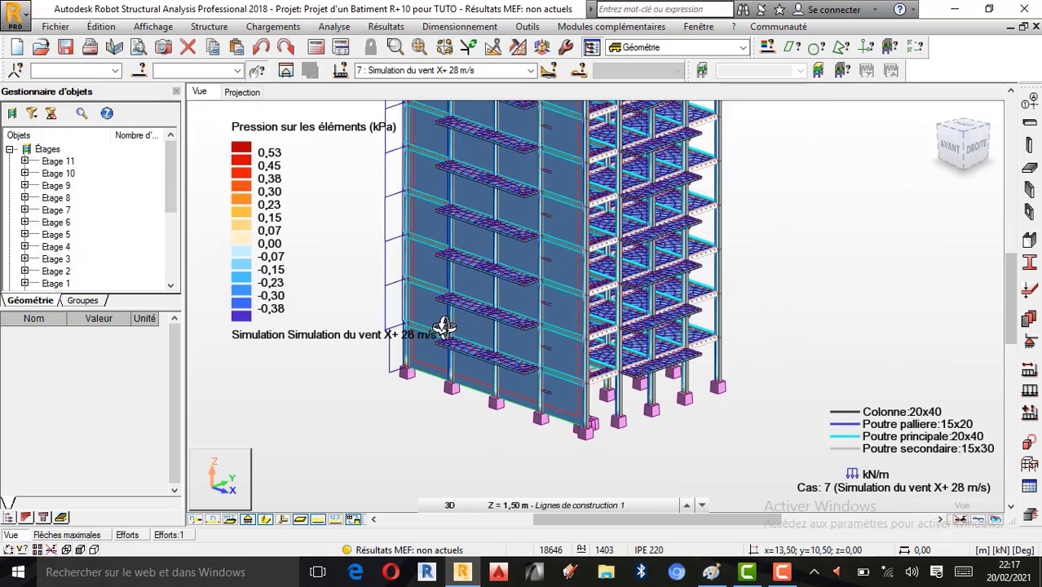
scroll(550, 374, "down", 1)
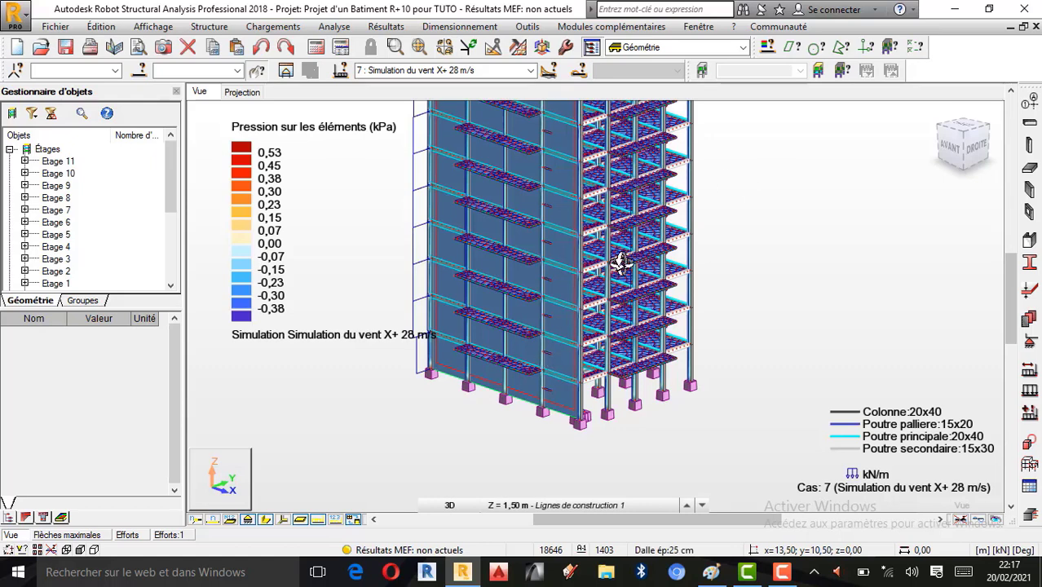
Step: Examine the columns, beams, floors and supports of the lower storeys, on both the wind-loaded facade and the adjacent open side
scroll(588, 372, "down", 3)
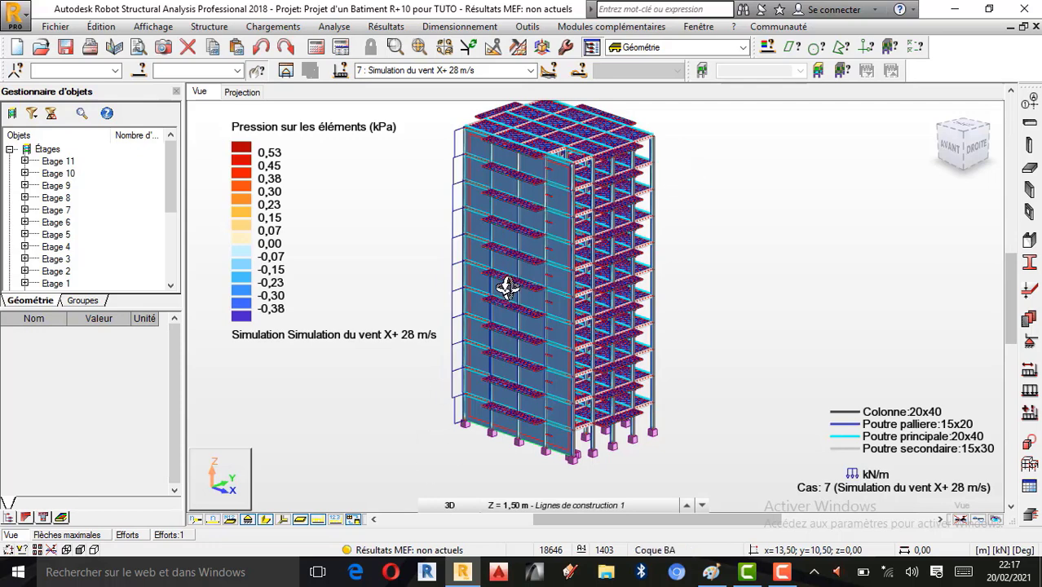
scroll(542, 426, "up", 3)
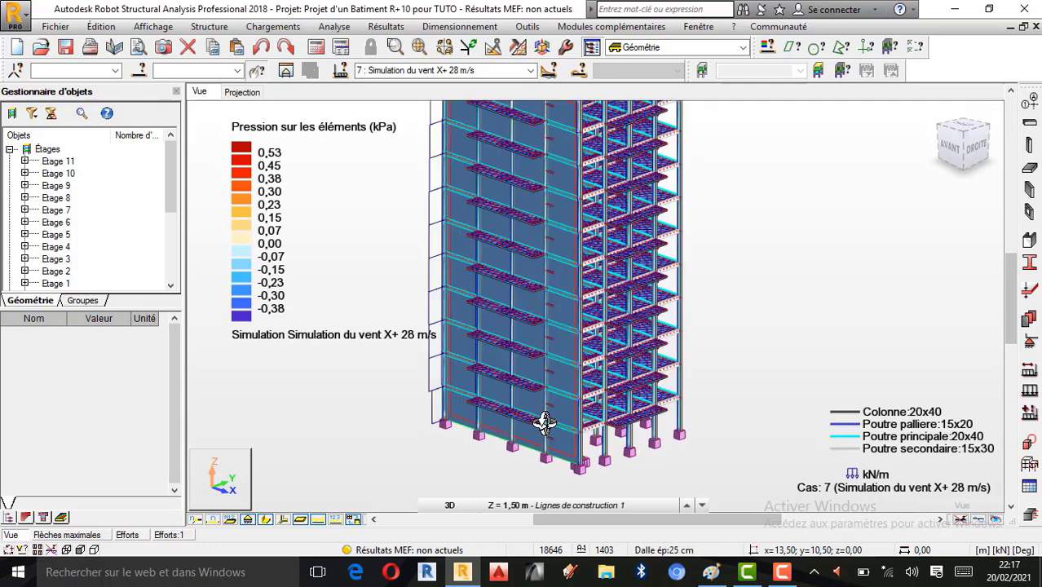
scroll(544, 437, "up", 2)
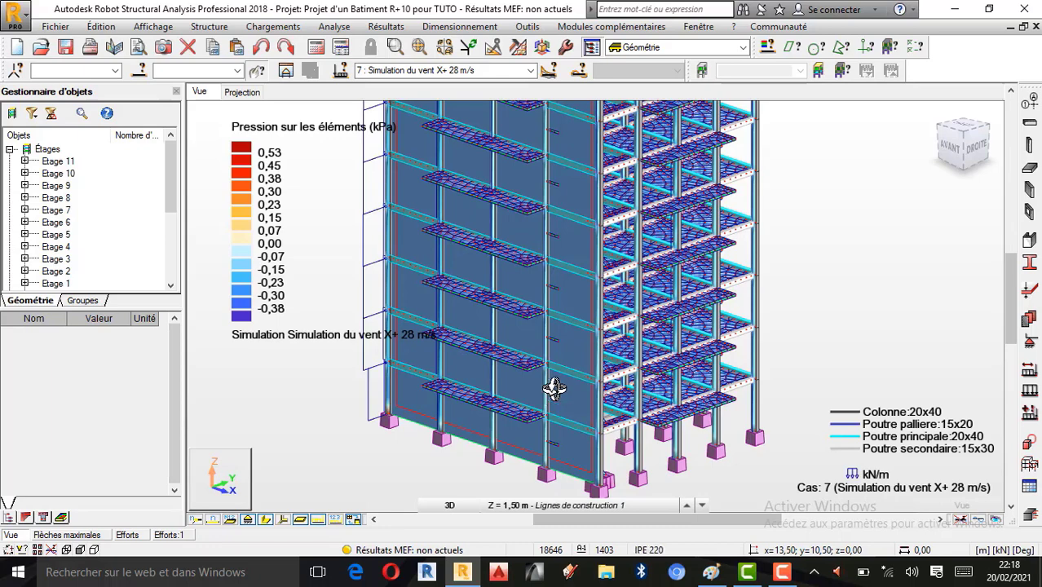
scroll(542, 455, "up", 2)
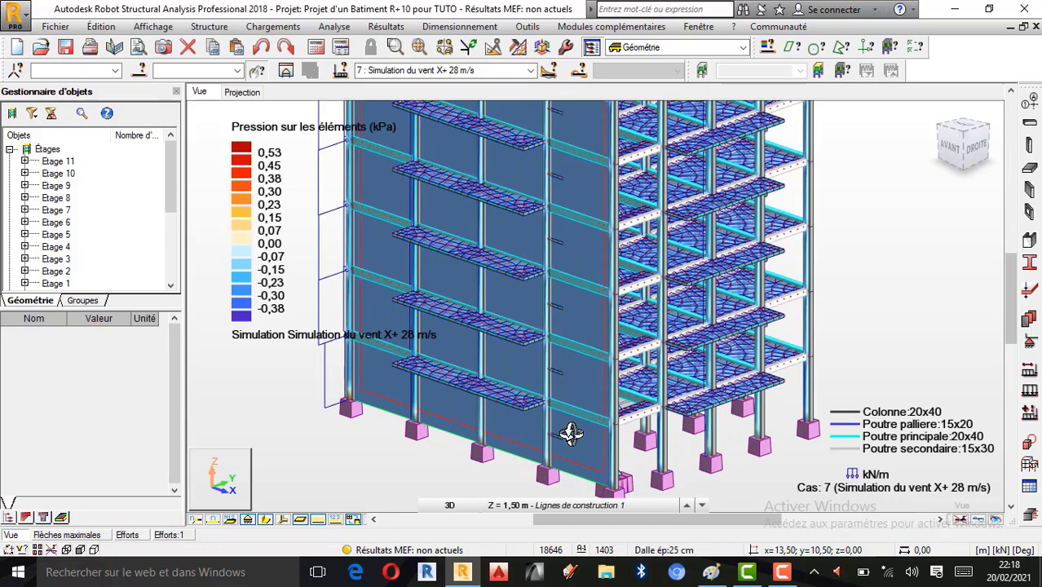
scroll(451, 388, "down", 1)
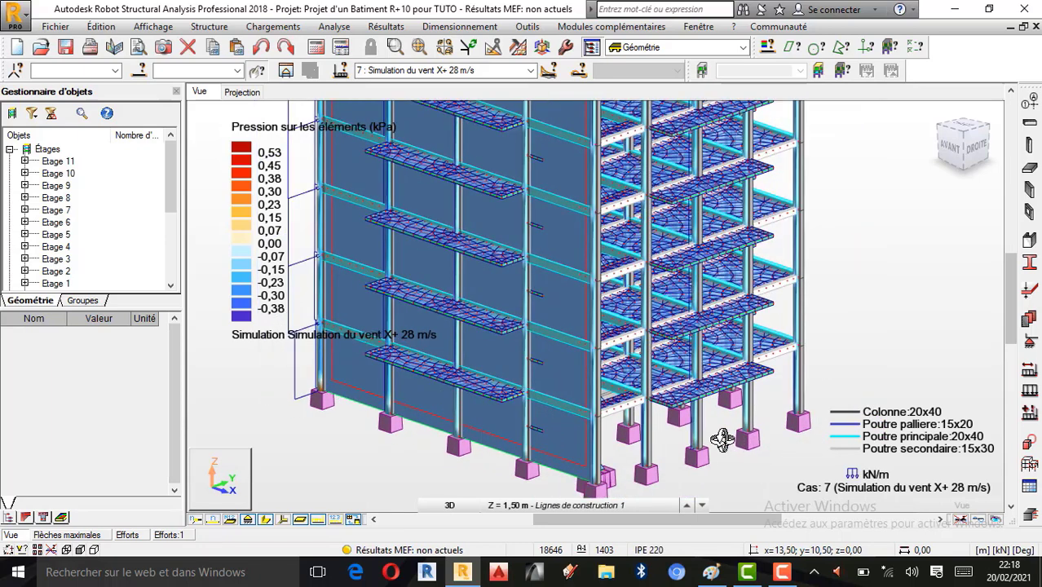
scroll(722, 438, "up", 1)
scroll(687, 440, "up", 1)
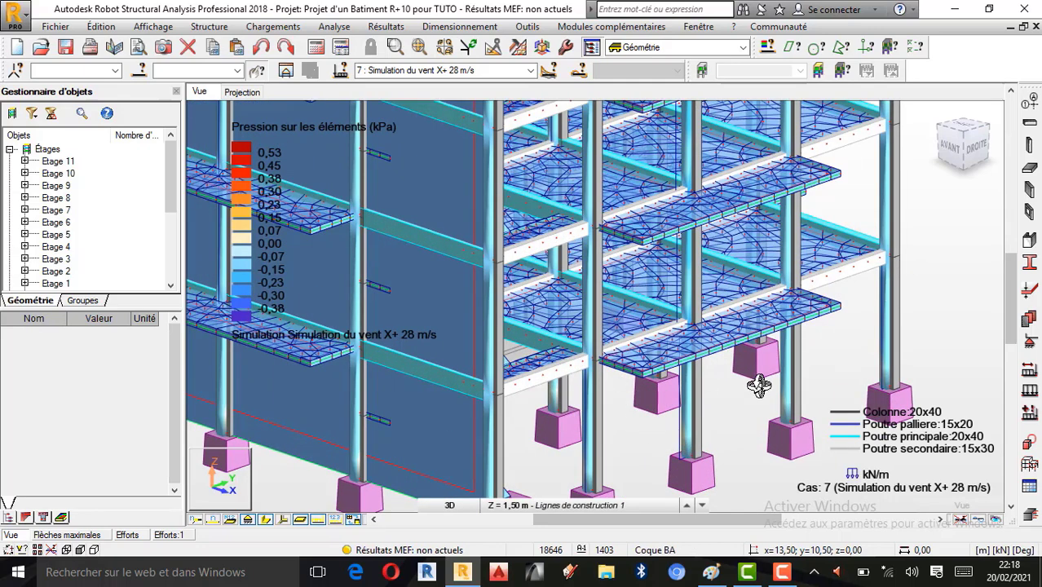
scroll(668, 391, "down", 2)
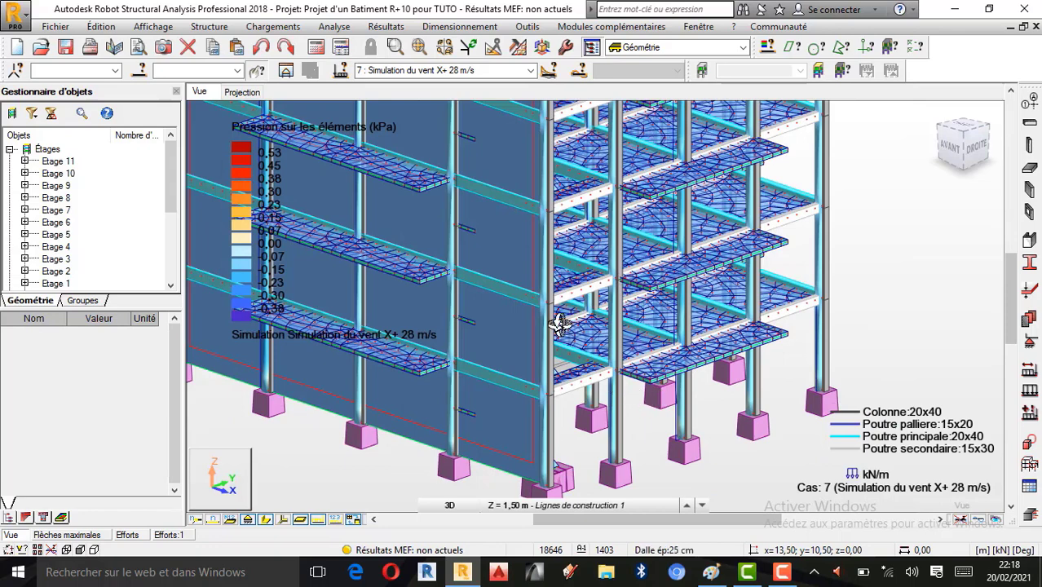
scroll(636, 408, "down", 2)
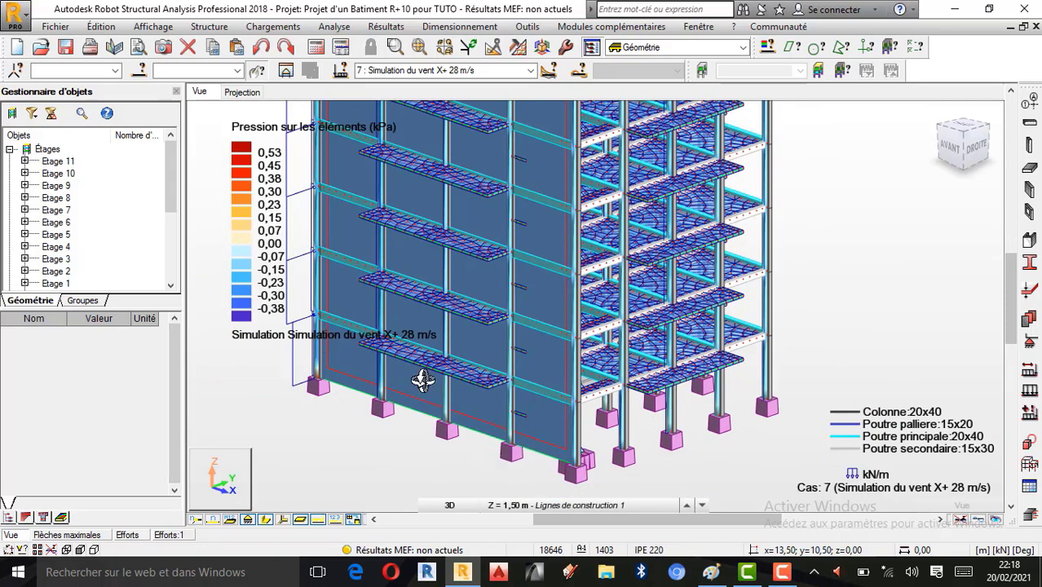
scroll(542, 409, "down", 1)
scroll(466, 416, "down", 2)
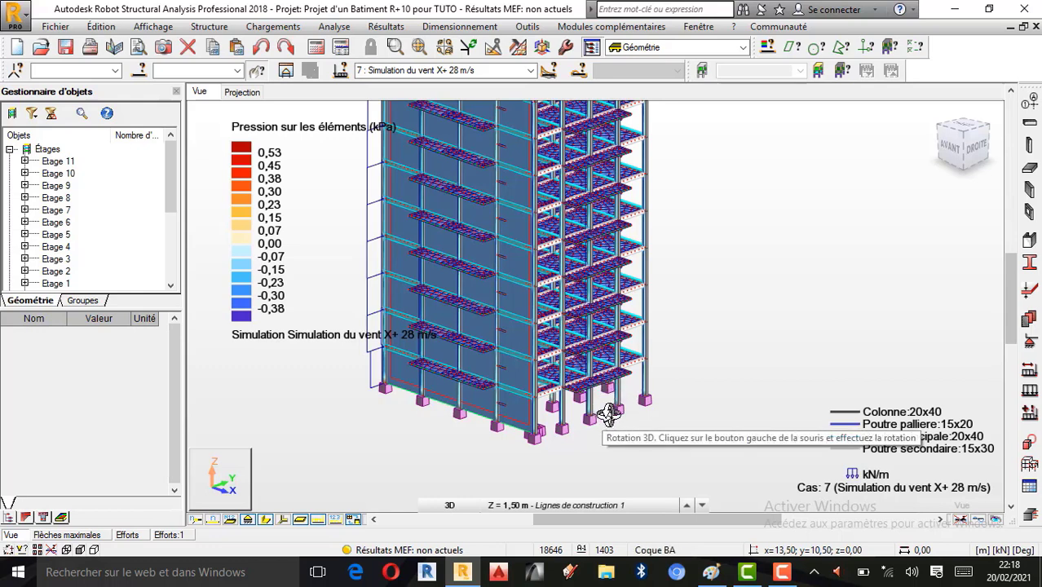
Step: Examine the upper storeys and the building as a whole, and leave the 3D rotation mode
left_click_drag(619, 433, 553, 249)
scroll(507, 291, "up", 3)
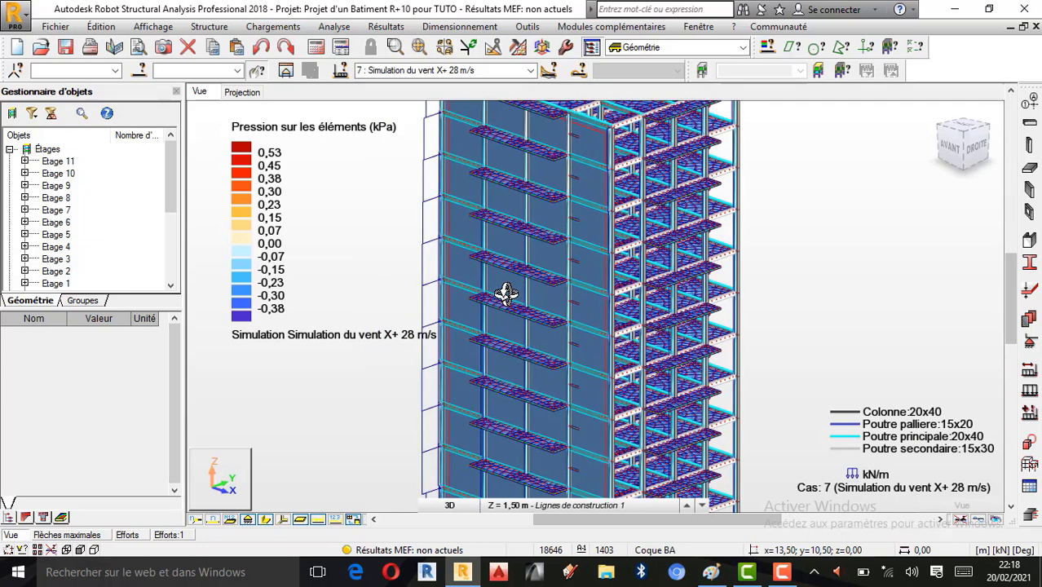
scroll(602, 317, "down", 1)
right_click(813, 206)
left_click(765, 229)
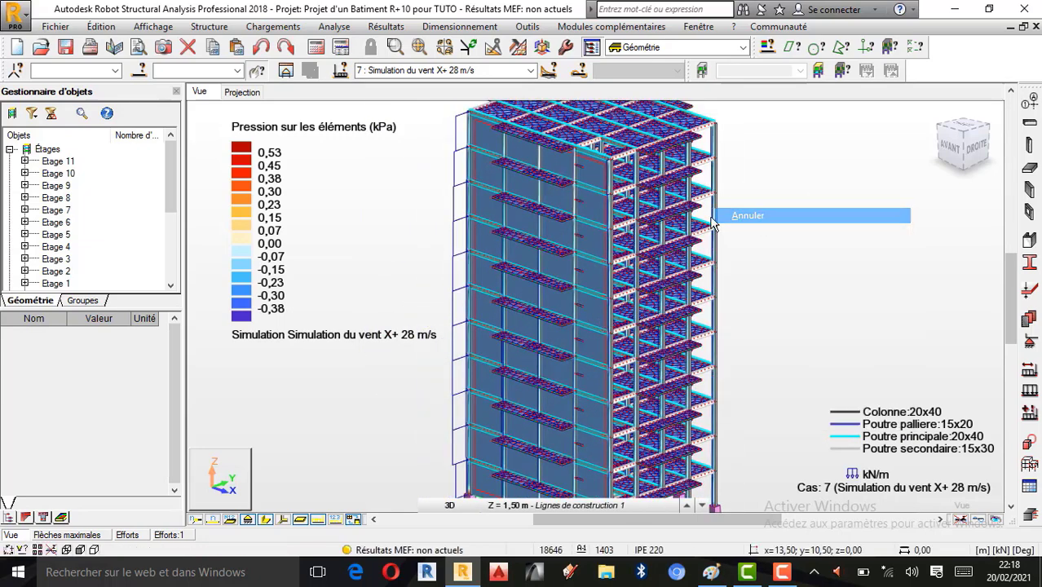
scroll(615, 261, "down", 2)
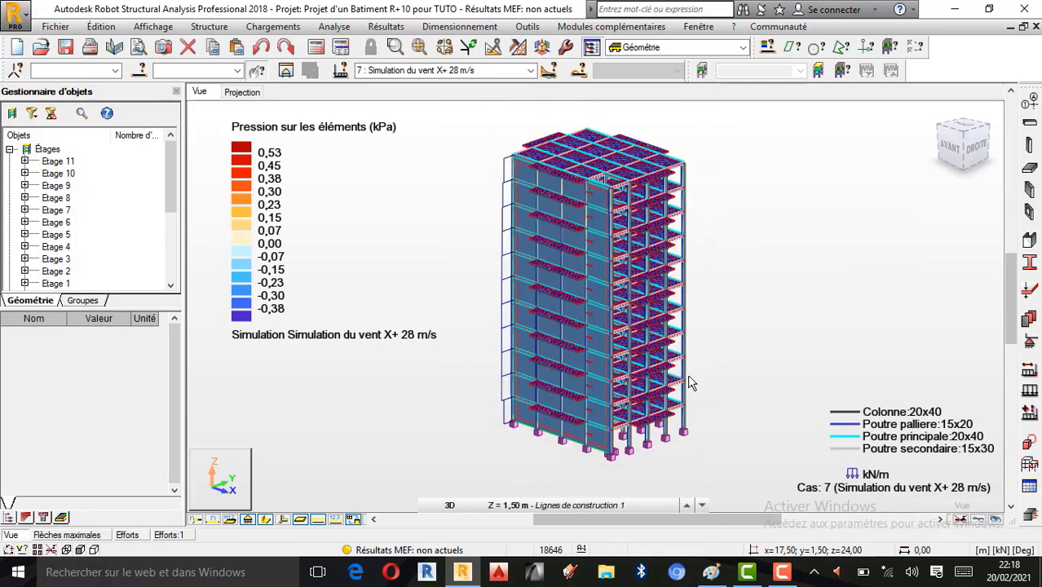
Step: Switch to Paint to reread the tutorial title, and return to Robot Structural Analysis
left_click(711, 572)
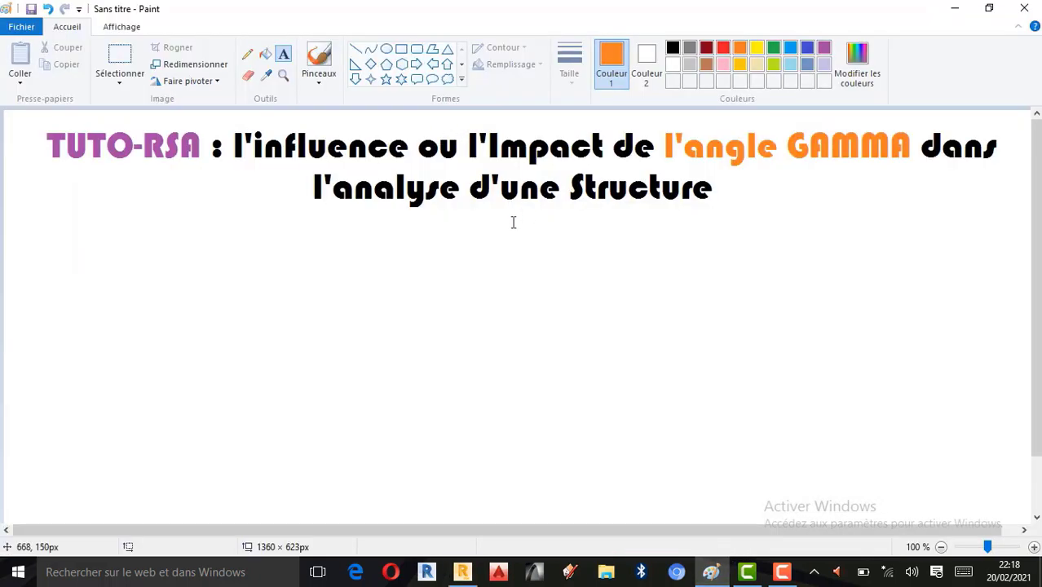
left_click(954, 9)
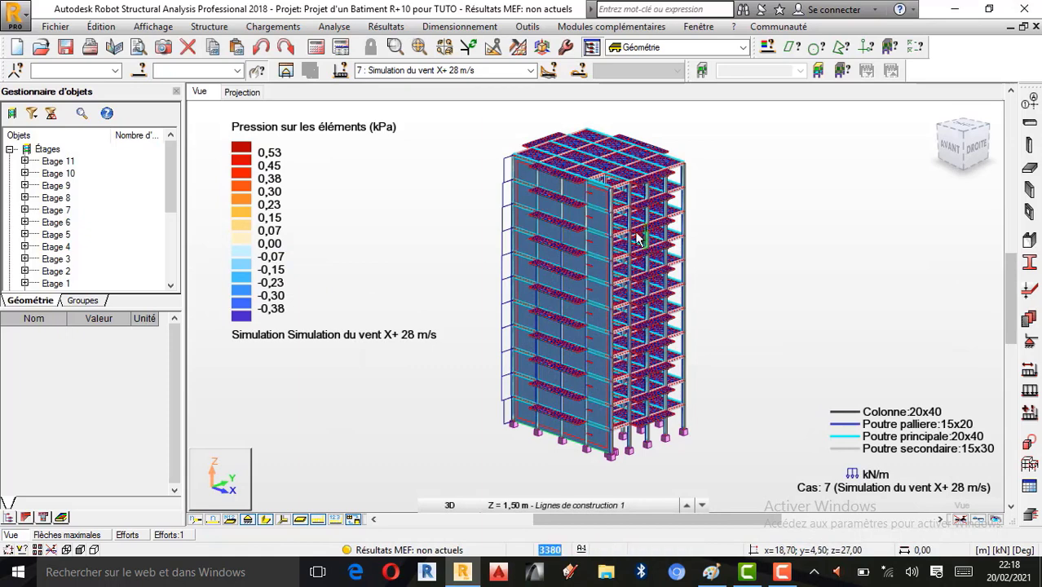
Step: Run the finite element calculation of the whole building model
scroll(657, 249, "up", 1)
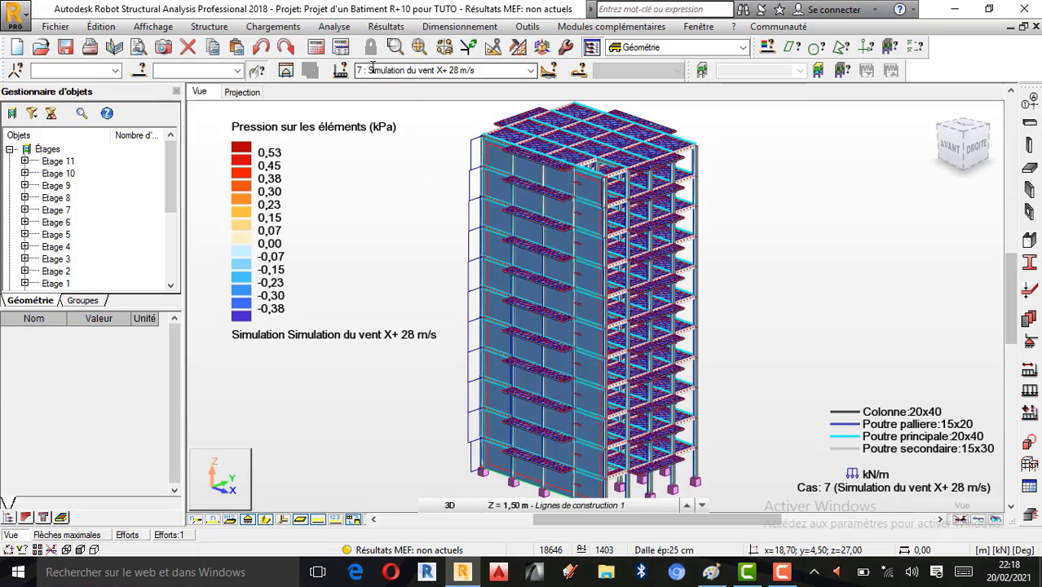
left_click(316, 47)
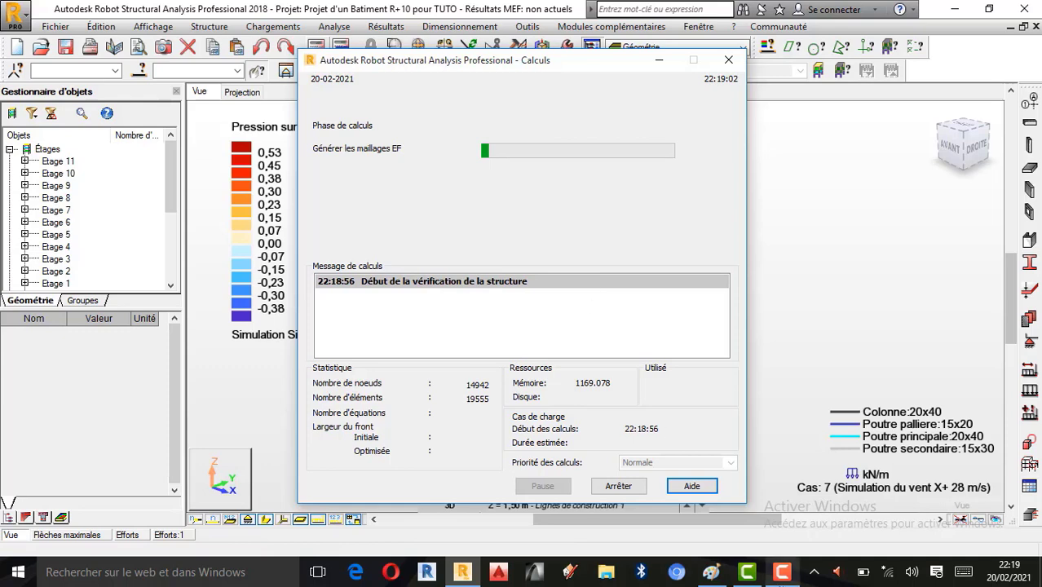
left_click(781, 571)
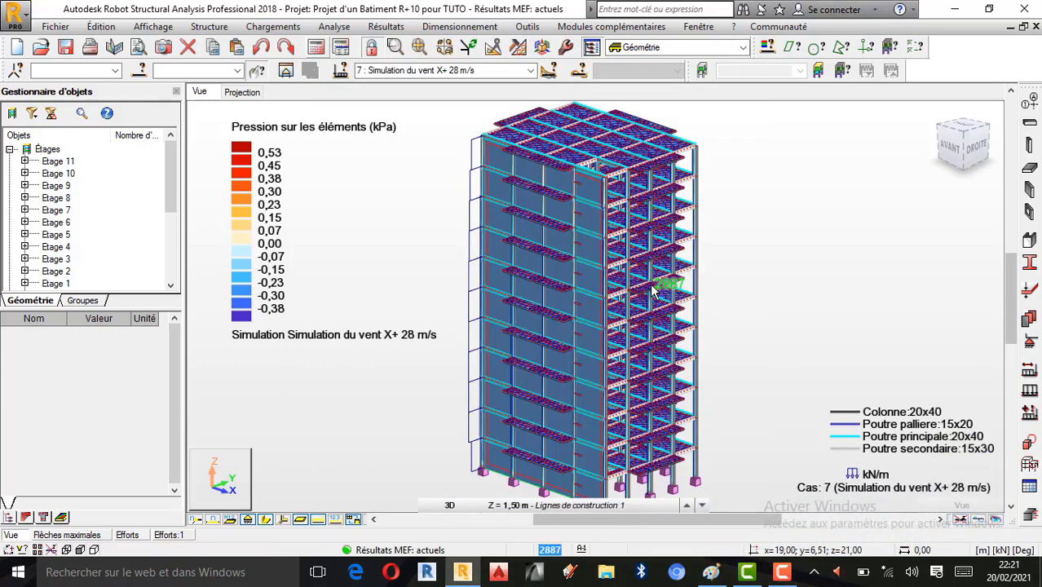
left_click(396, 29)
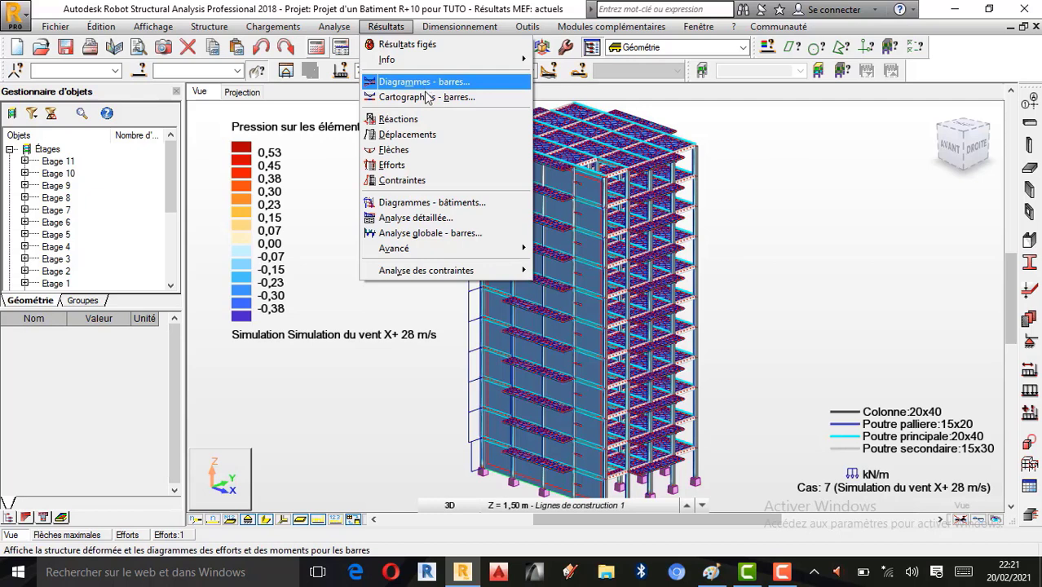
left_click(435, 210)
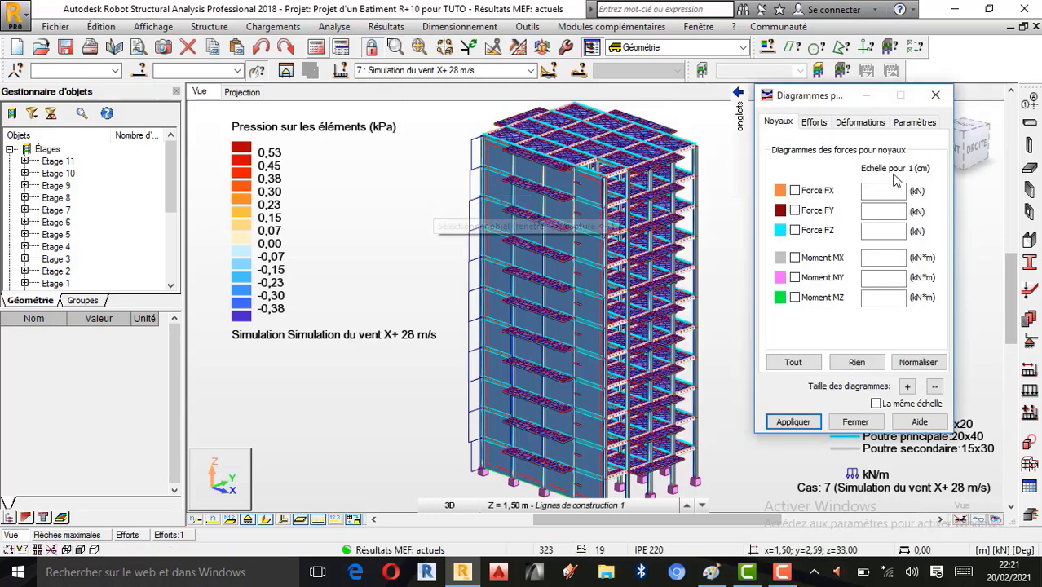
left_click(934, 95)
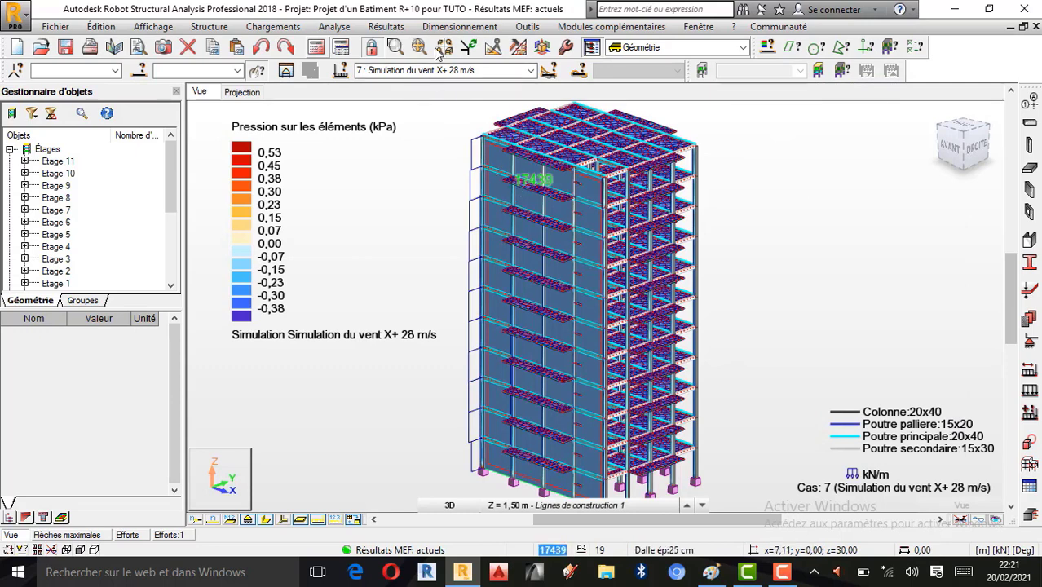
Step: Display the deformation (Déformation) diagram for buildings under load case 7, Simulation du vent X+ 28 m/s
left_click(396, 31)
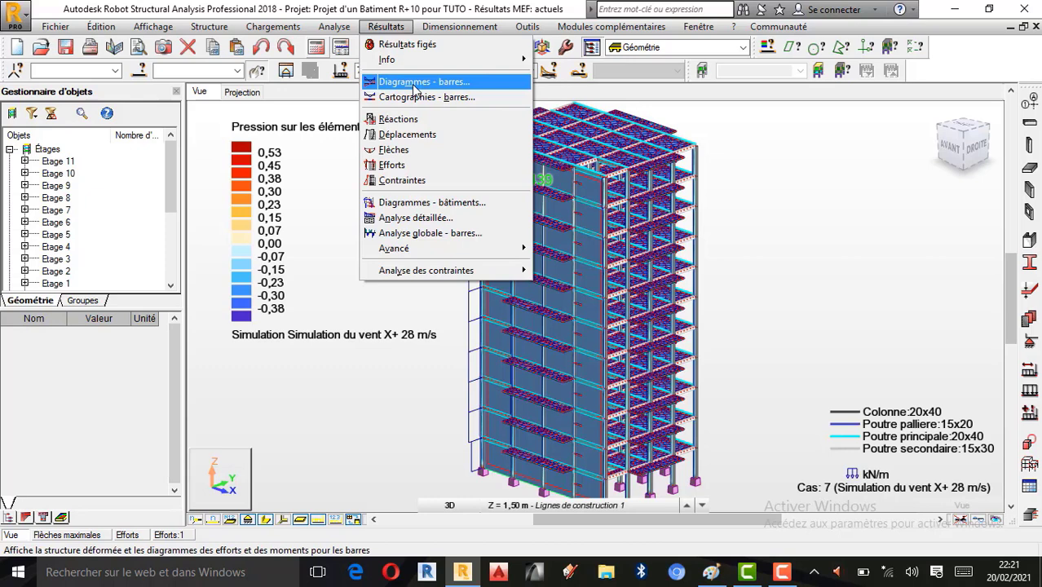
left_click(419, 204)
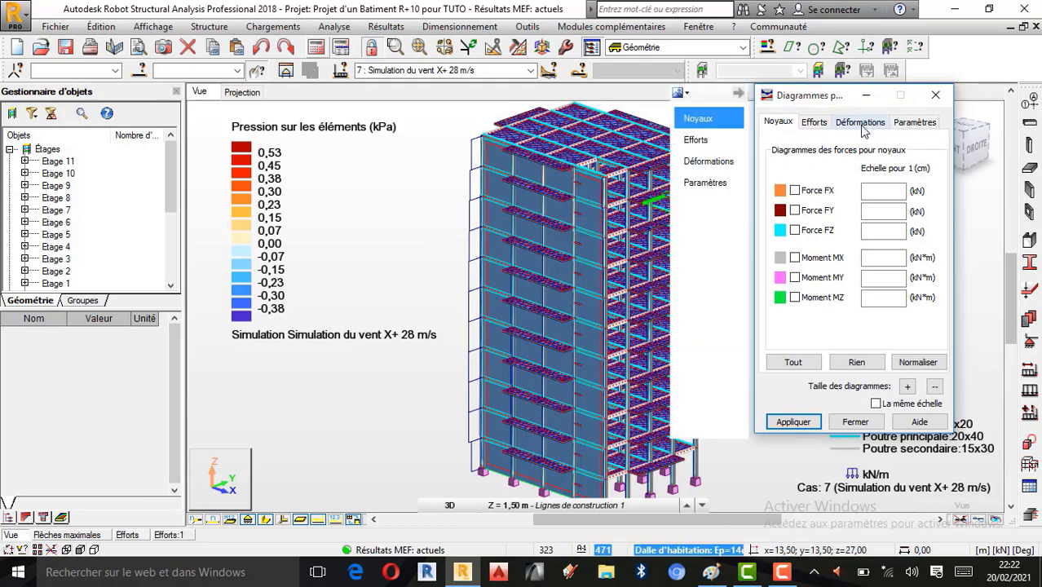
scroll(585, 238, "down", 1)
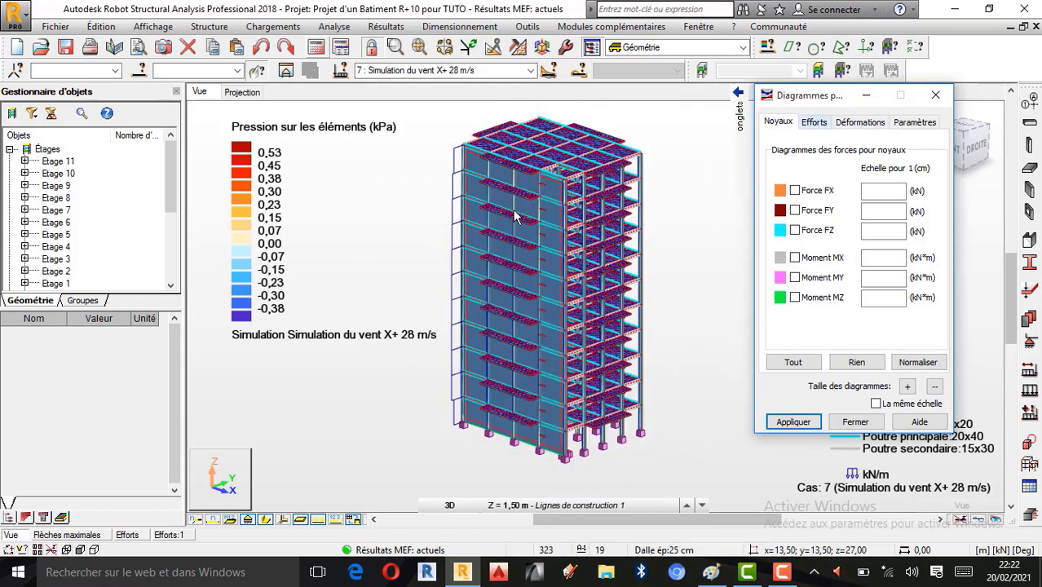
scroll(585, 238, "up", 1)
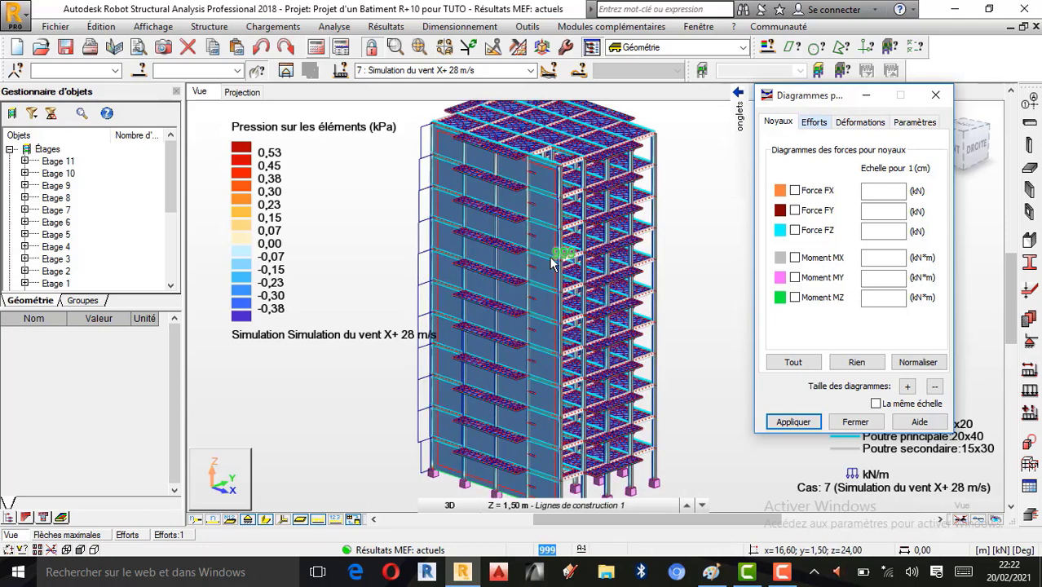
scroll(556, 460, "up", 2)
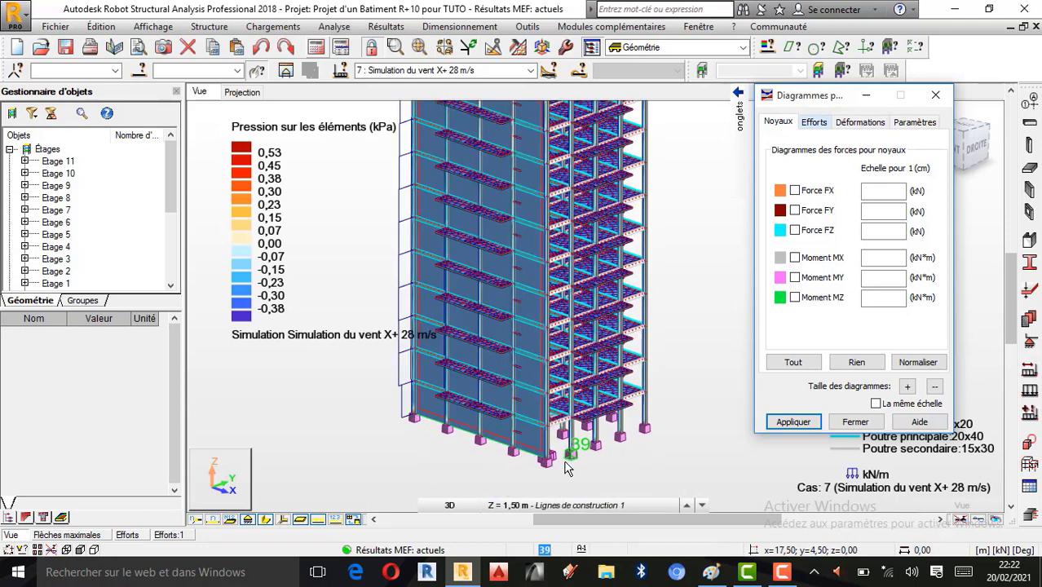
scroll(556, 460, "up", 1)
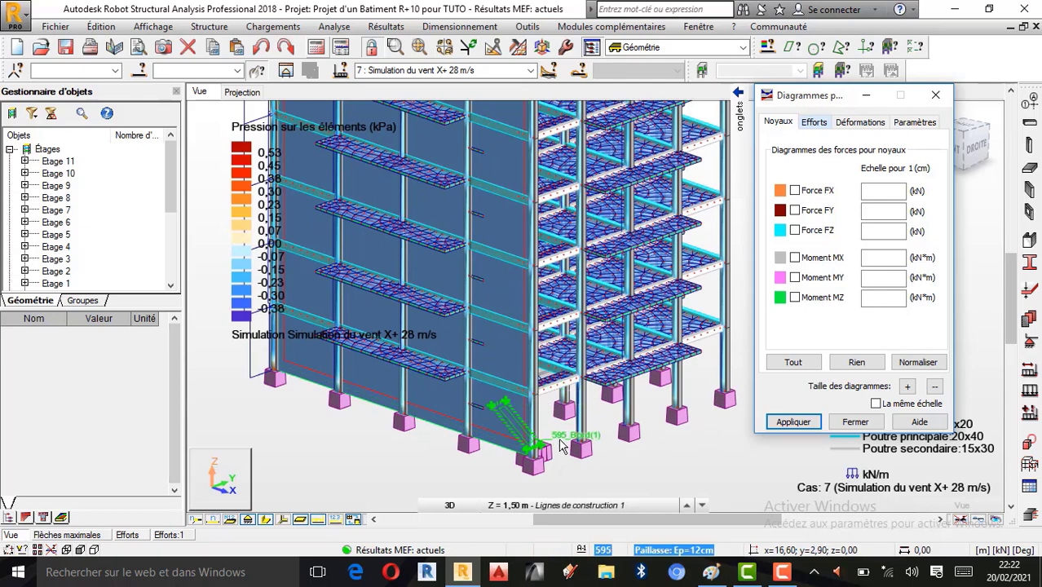
scroll(558, 460, "down", 3)
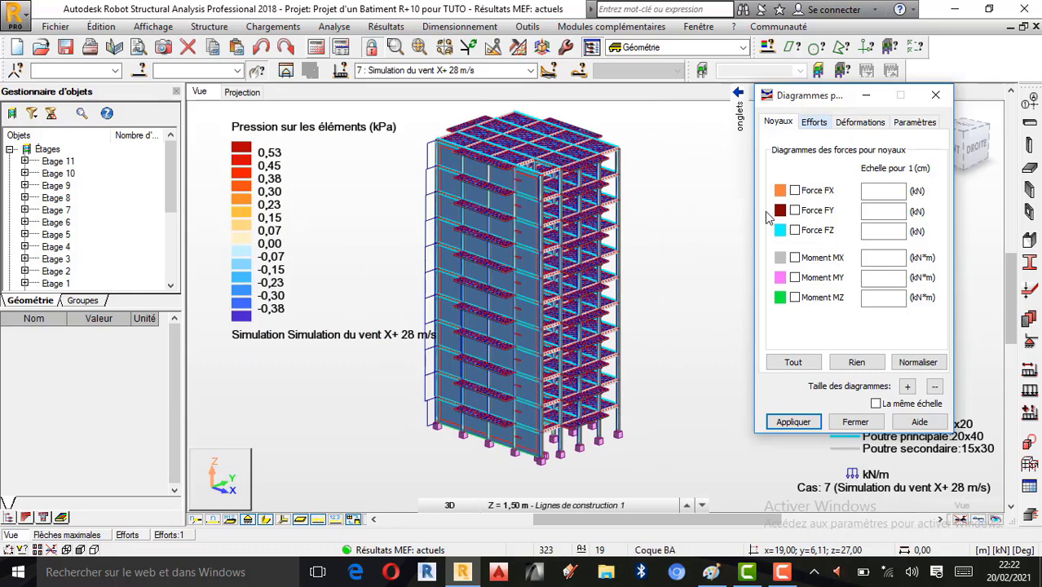
left_click(862, 124)
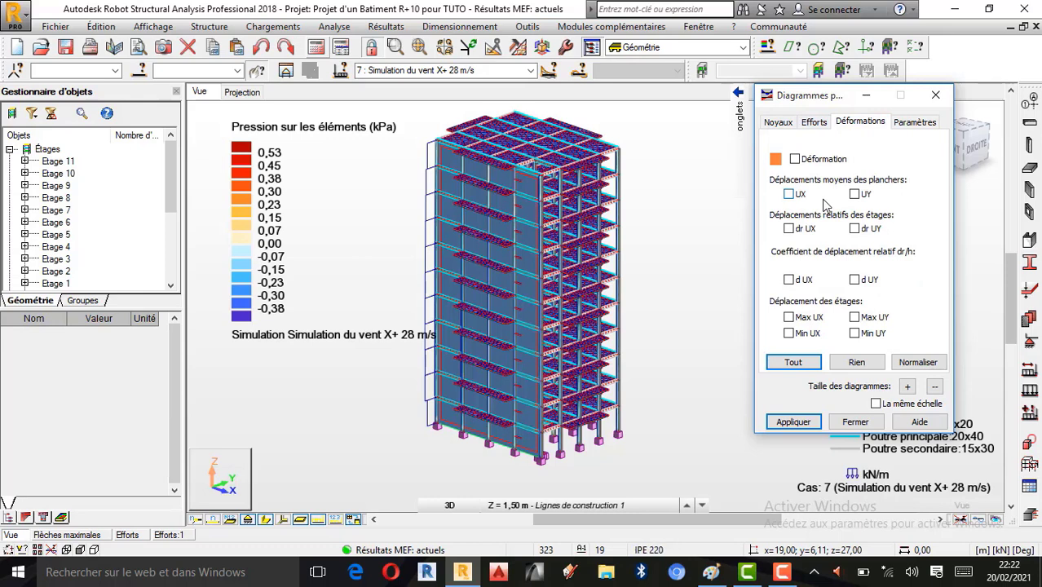
left_click(794, 159)
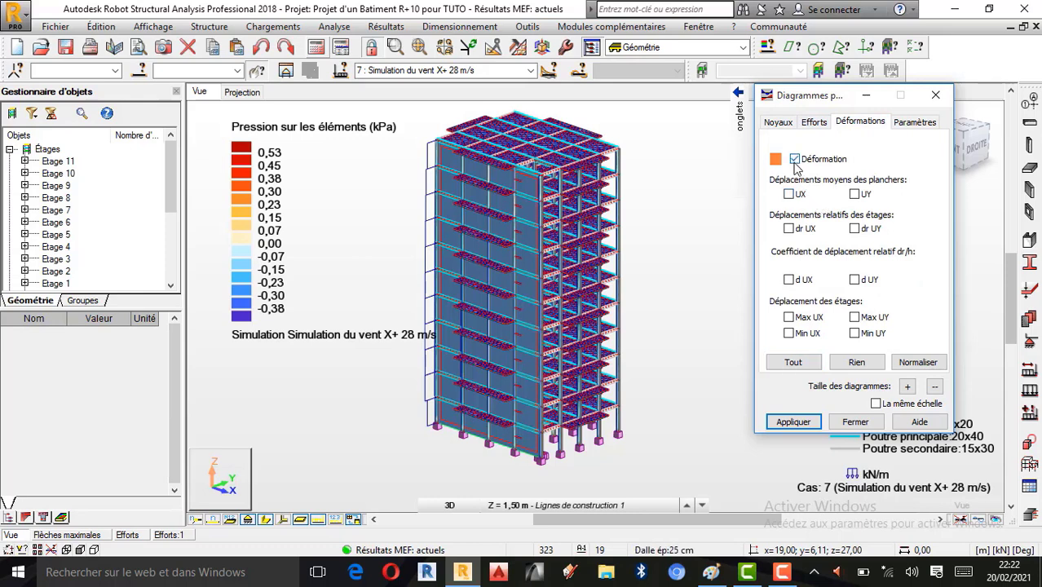
left_click(803, 423)
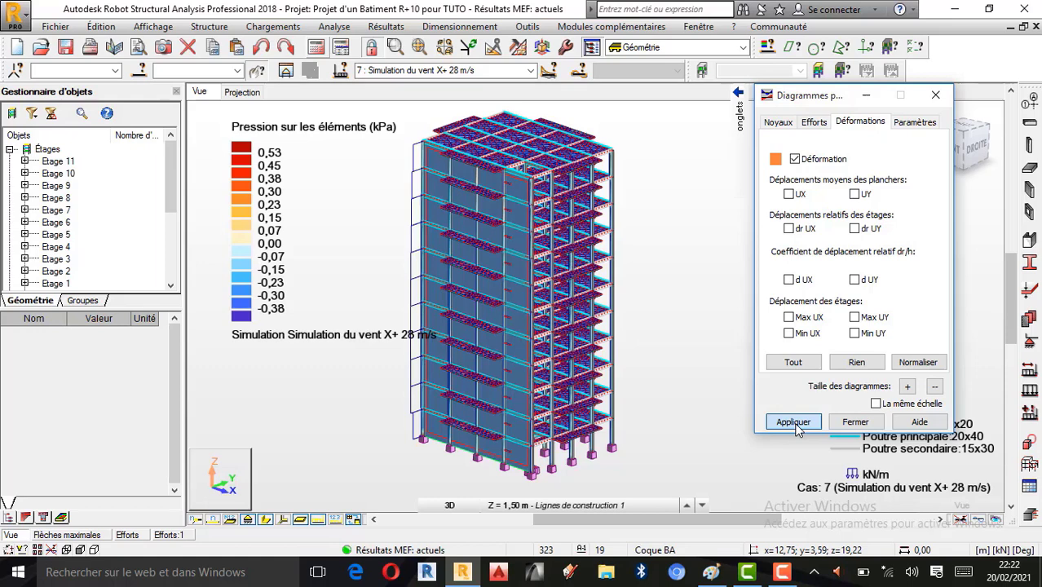
left_click(794, 422)
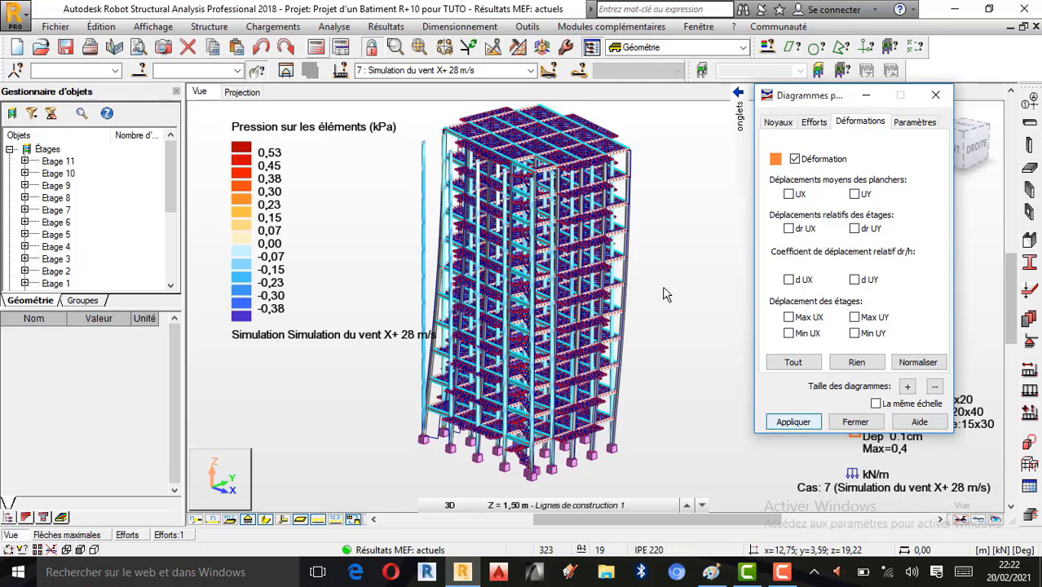
Step: Examine the building's deformed shape under the X+ wind, from the supports up to the roof
scroll(569, 174, "up", 1)
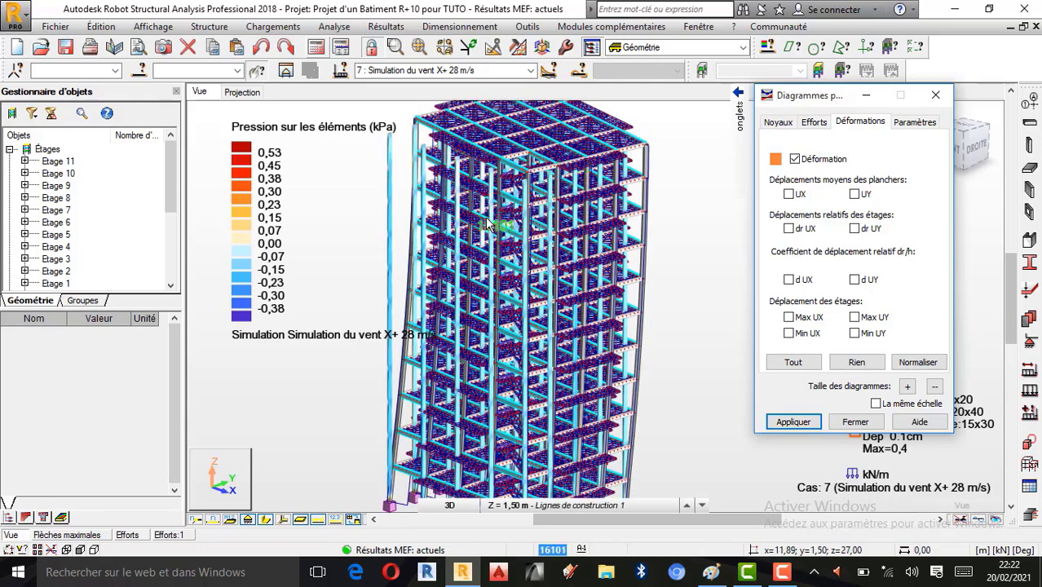
scroll(486, 218, "down", 1)
scroll(488, 222, "up", 1)
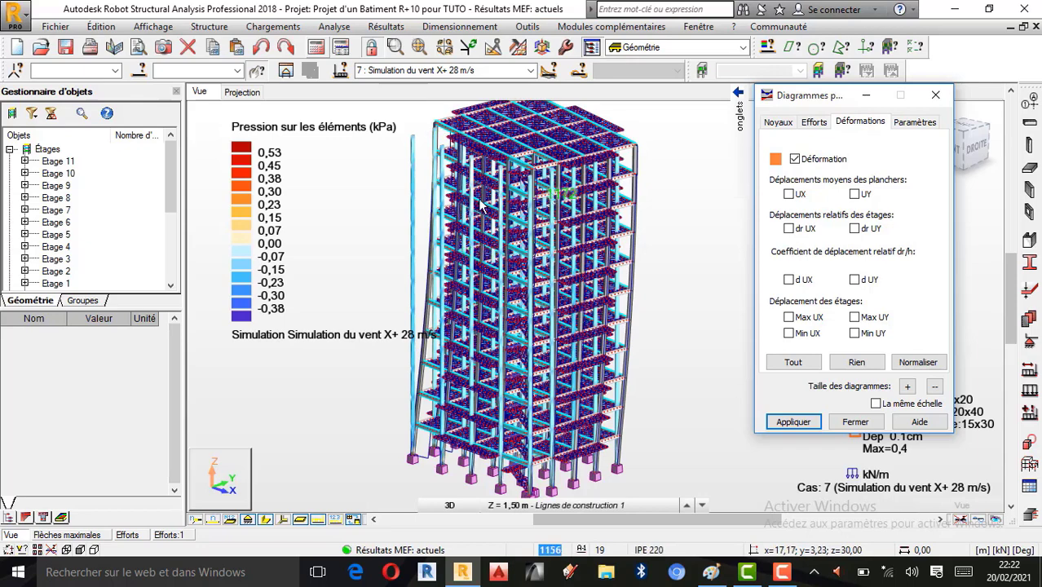
scroll(481, 207, "down", 1)
scroll(462, 234, "up", 1)
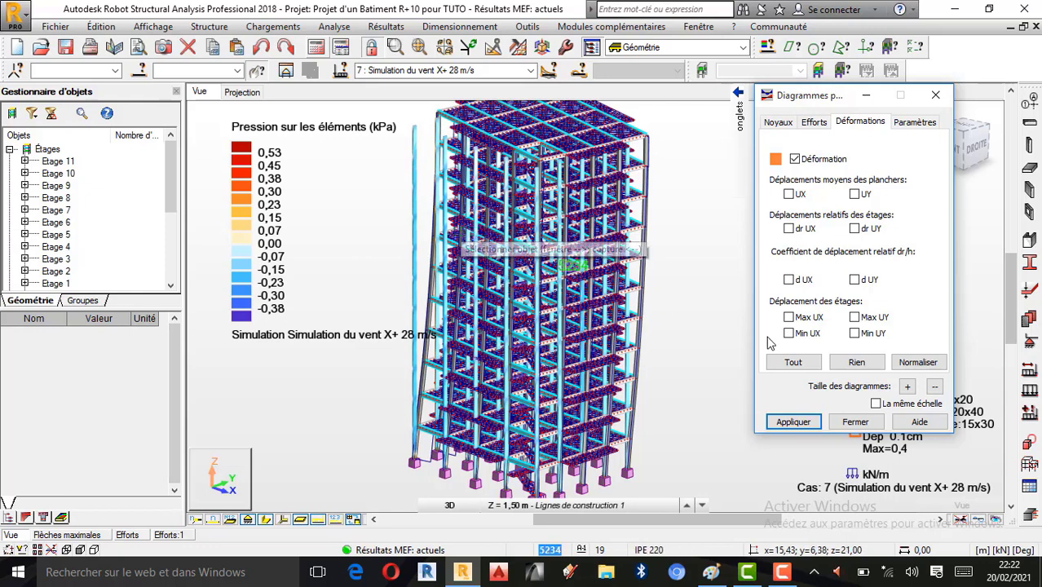
Step: Clear every deformation diagram for buildings from the model view and finish with the building diagram settings
left_click(856, 363)
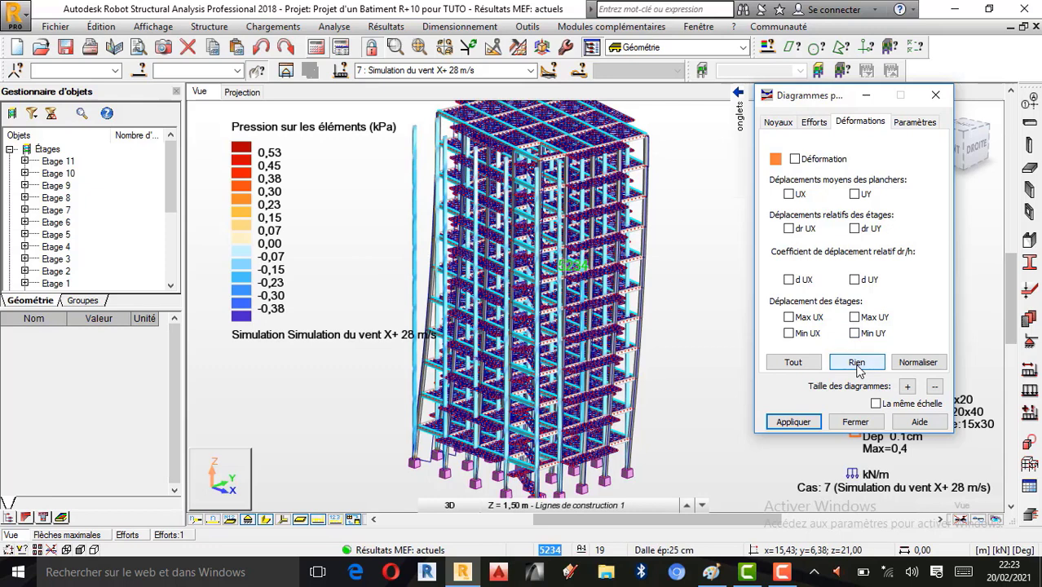
left_click(787, 423)
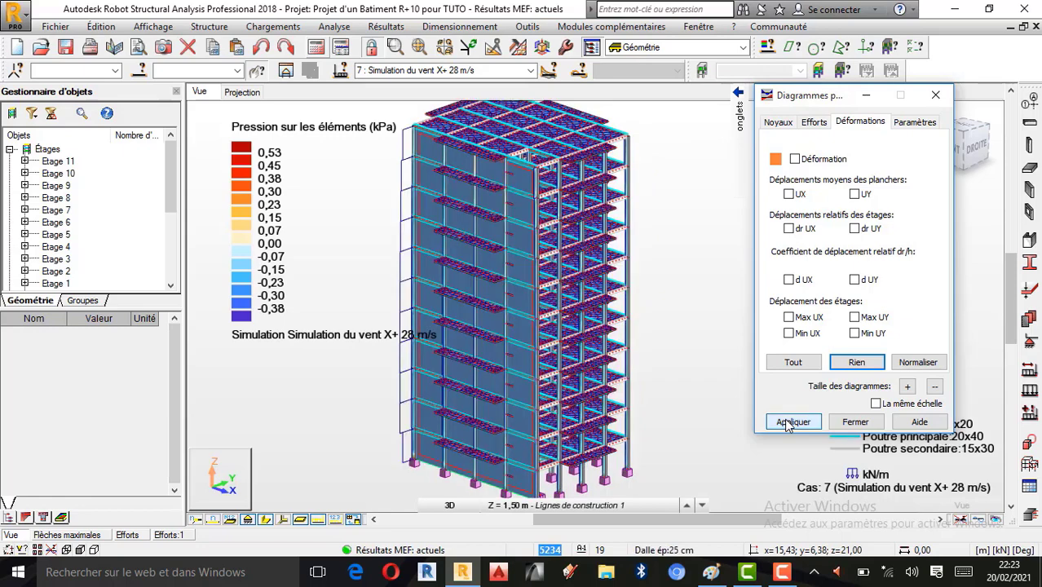
left_click(853, 423)
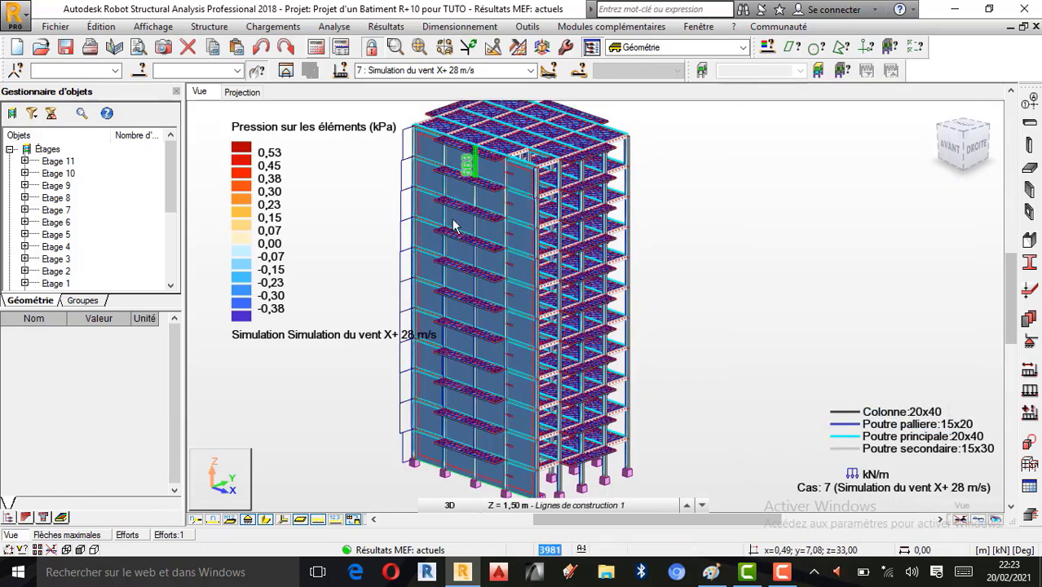
Step: Display the deformed shape (Déformée) diagram for bars on the building under the X+ 28 m/s wind case
scroll(452, 232, "down", 1)
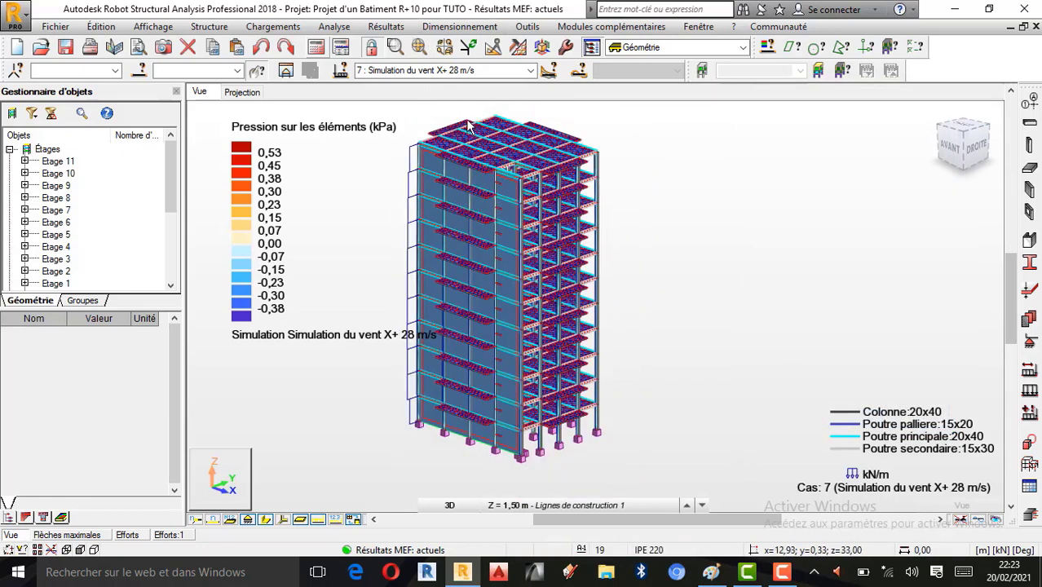
scroll(431, 113, "up", 1)
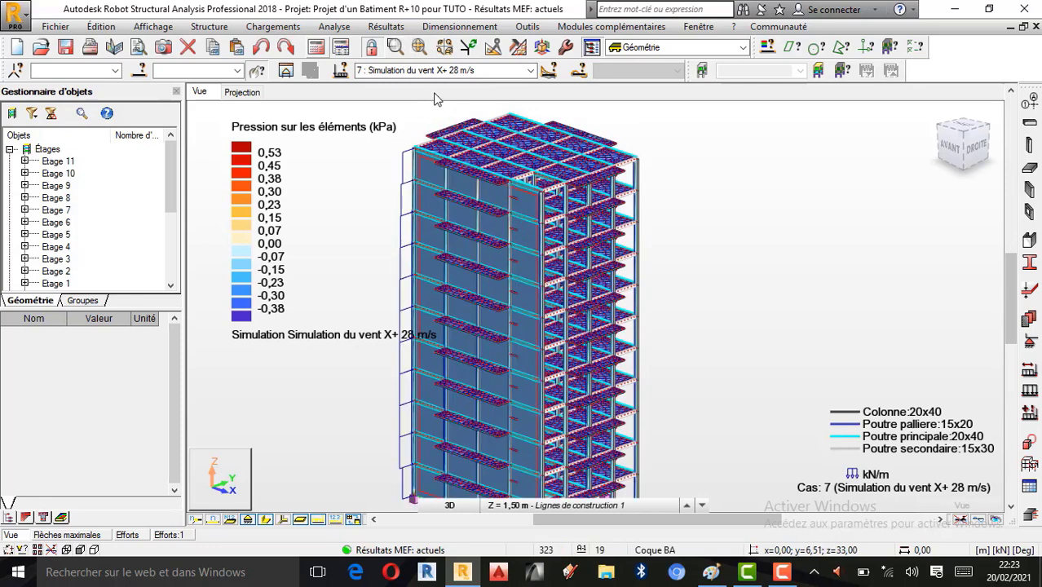
scroll(453, 131, "down", 1)
left_click(385, 27)
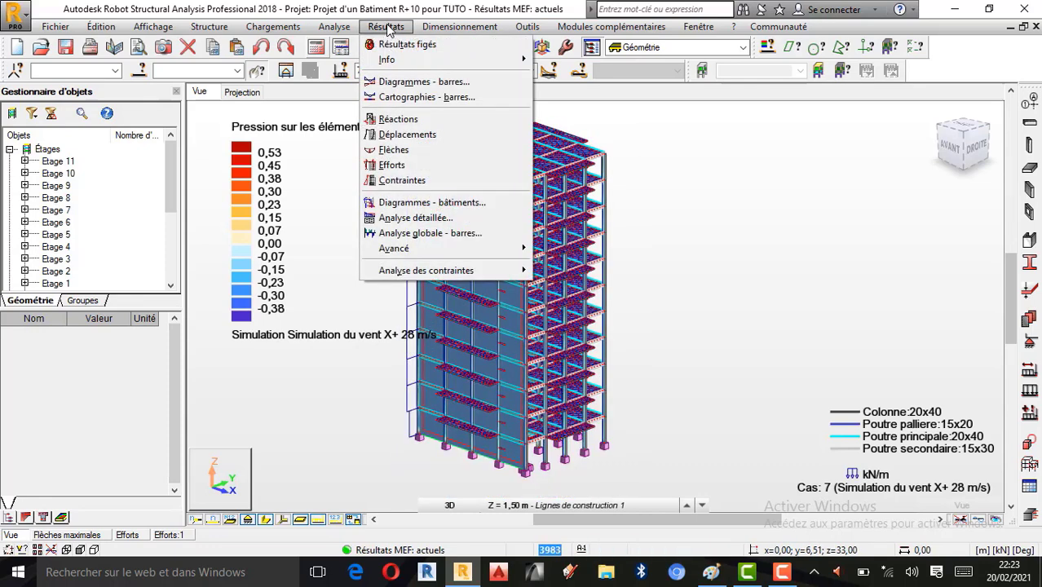
left_click(416, 82)
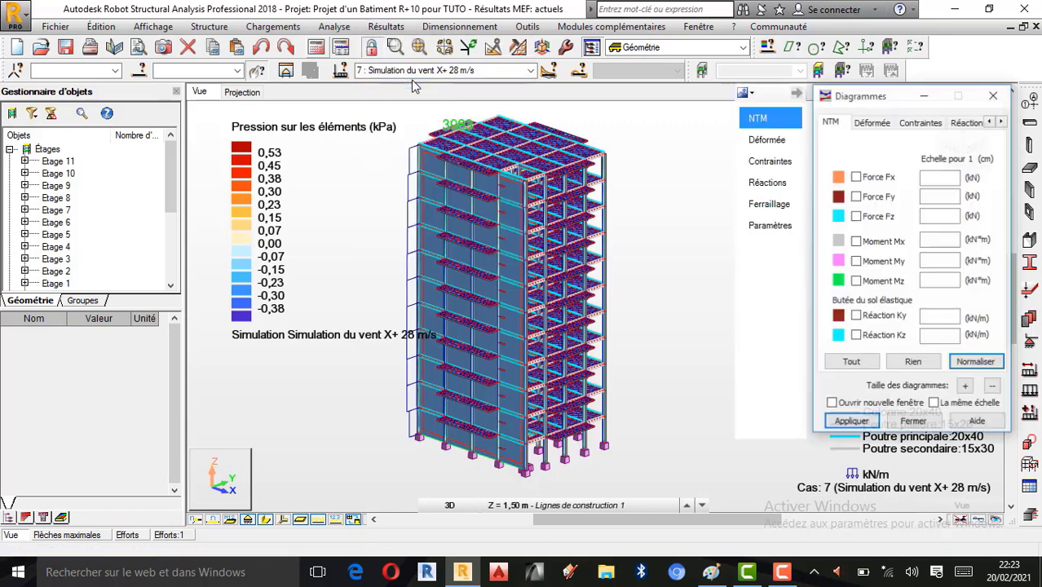
left_click(881, 128)
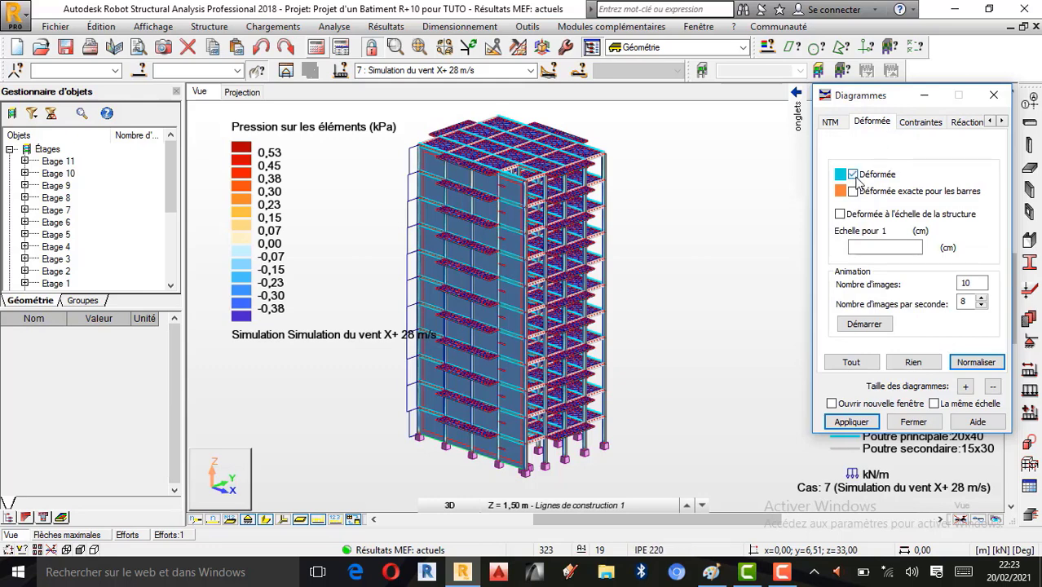
left_click(860, 423)
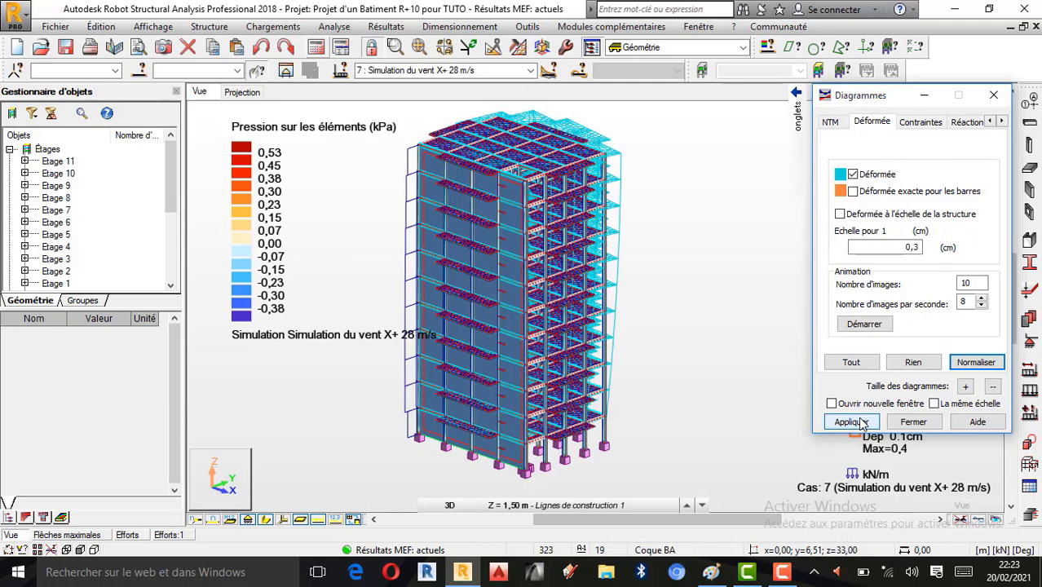
Step: Examine the deformed shape against the undeformed building in 3D, from the side facades up to the roof
scroll(557, 222, "up", 2)
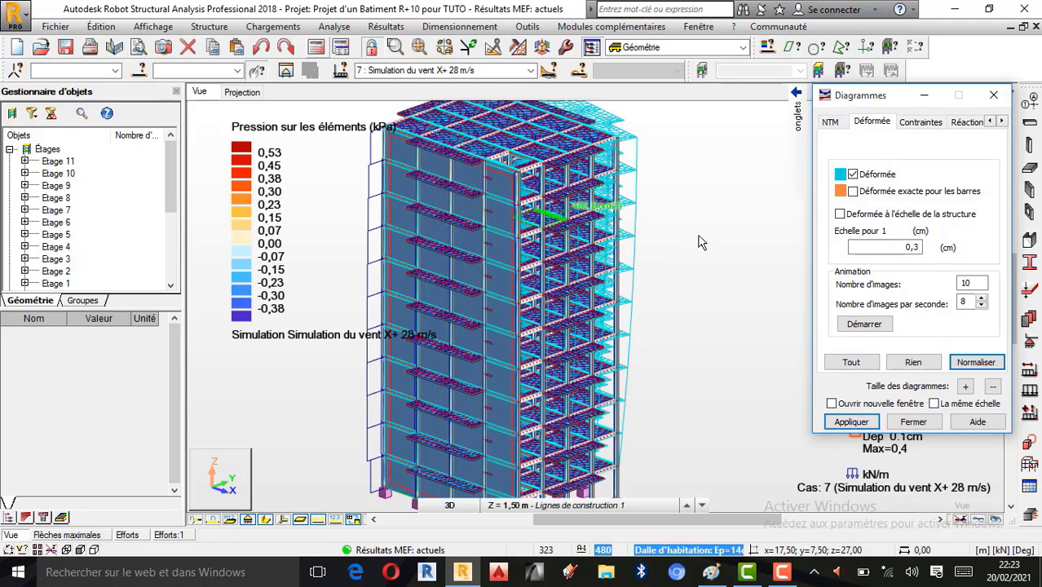
right_click(530, 214)
left_click(559, 272)
scroll(609, 296, "up", 5)
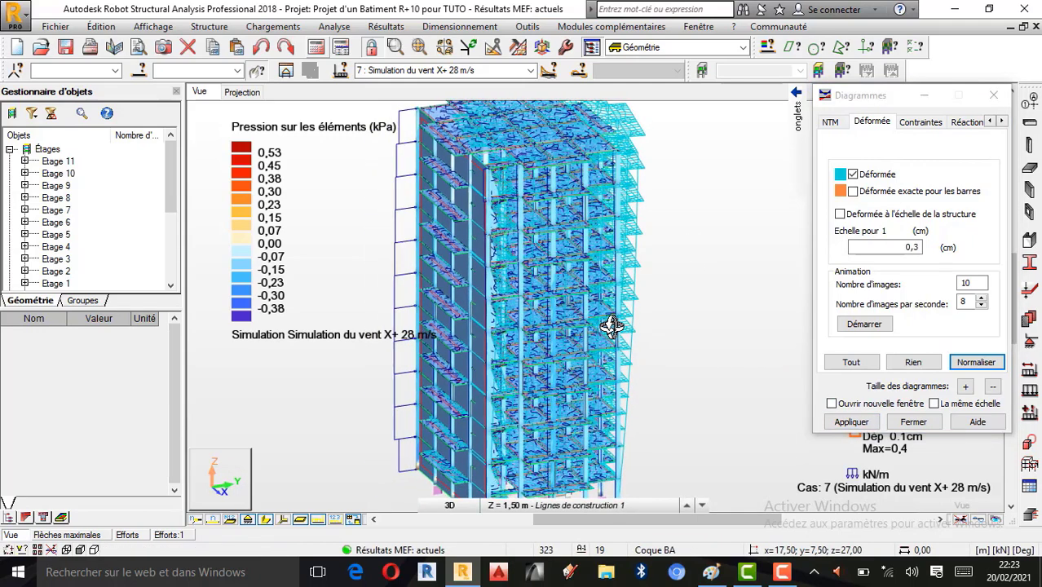
scroll(544, 382, "down", 6)
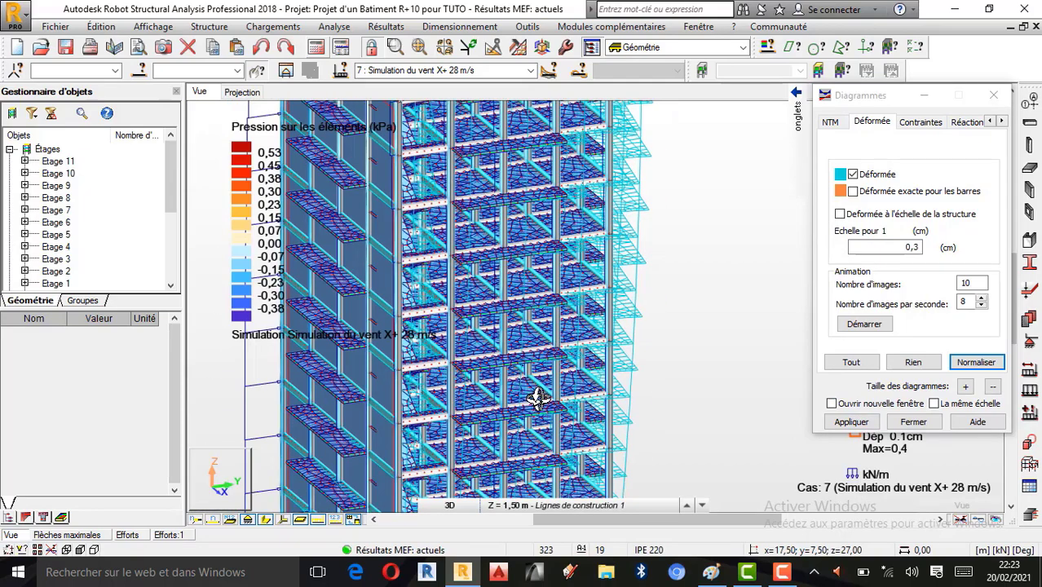
left_click_drag(560, 208, 595, 232)
scroll(539, 261, "down", 6)
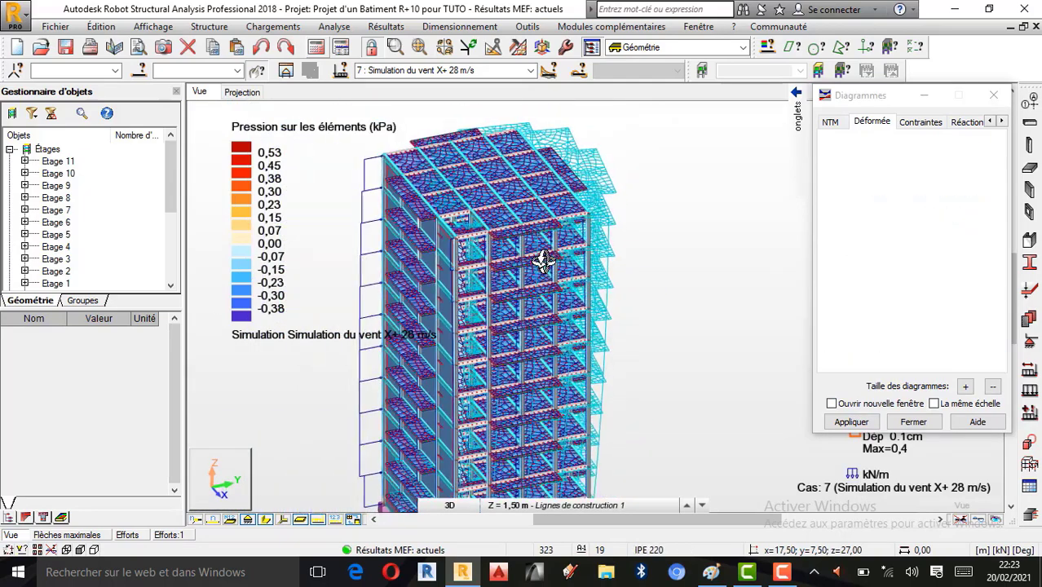
left_click_drag(501, 304, 498, 343)
scroll(534, 185, "down", 1)
scroll(513, 309, "up", 4)
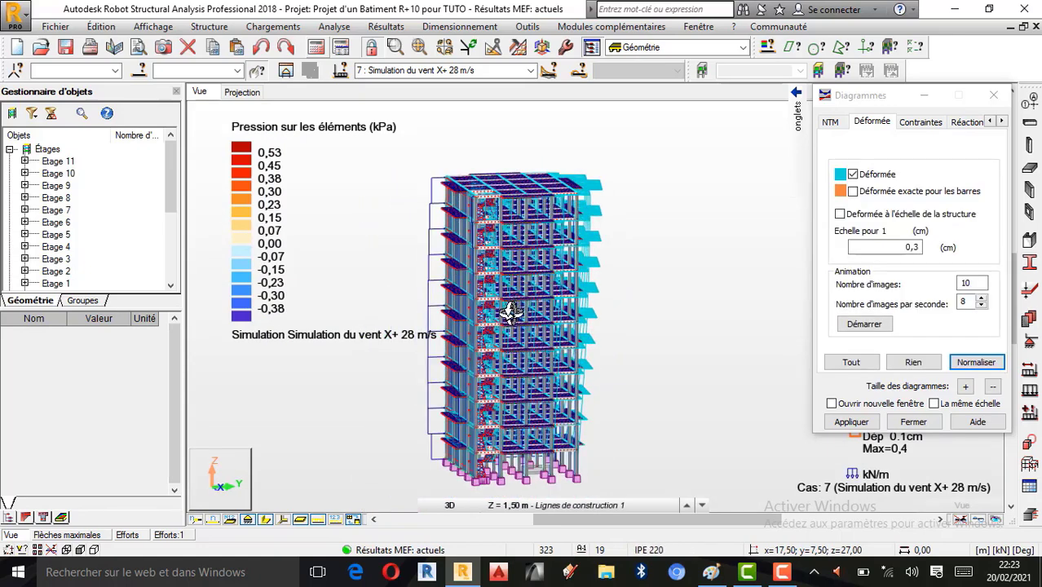
scroll(547, 291, "down", 1)
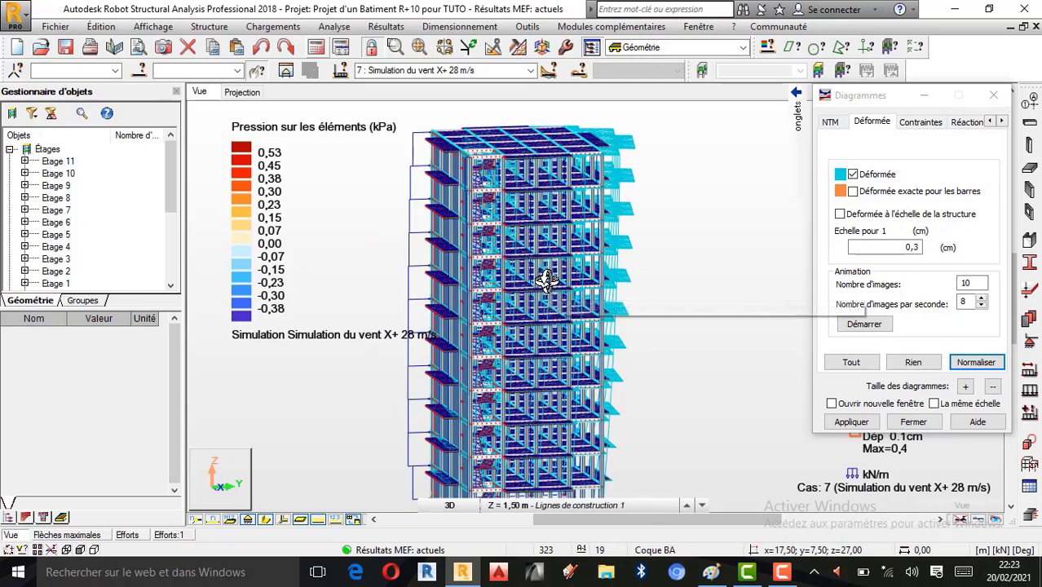
mouse_move(542, 282)
left_mouse_down()
mouse_move(559, 281)
mouse_move(537, 295)
mouse_move(551, 294)
left_mouse_up()
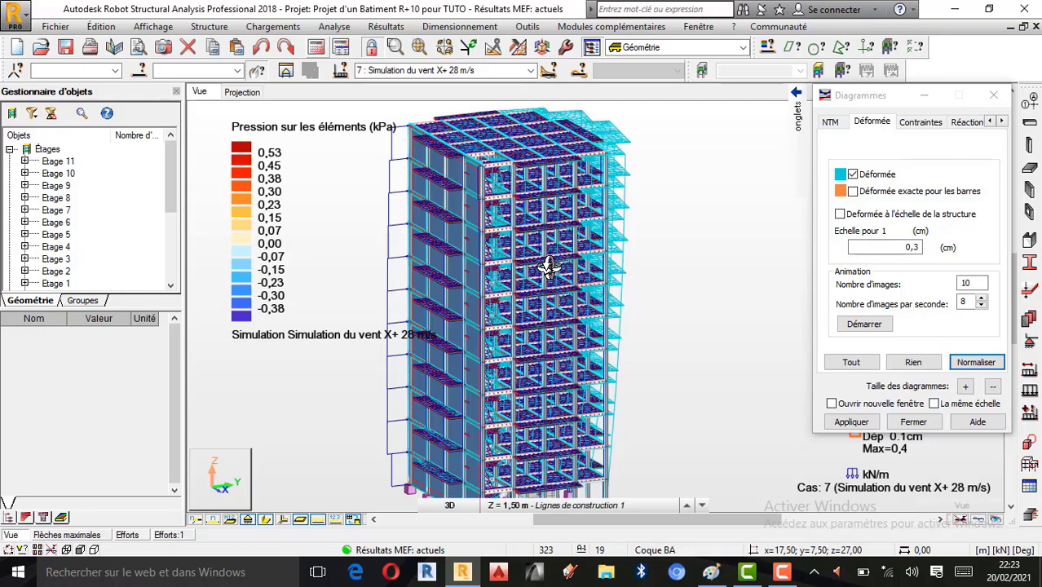
Step: Annotate the deformation diagram with description labels, and set positive and negative values to Différenciées and the filling to Uniforme
left_click(1001, 121)
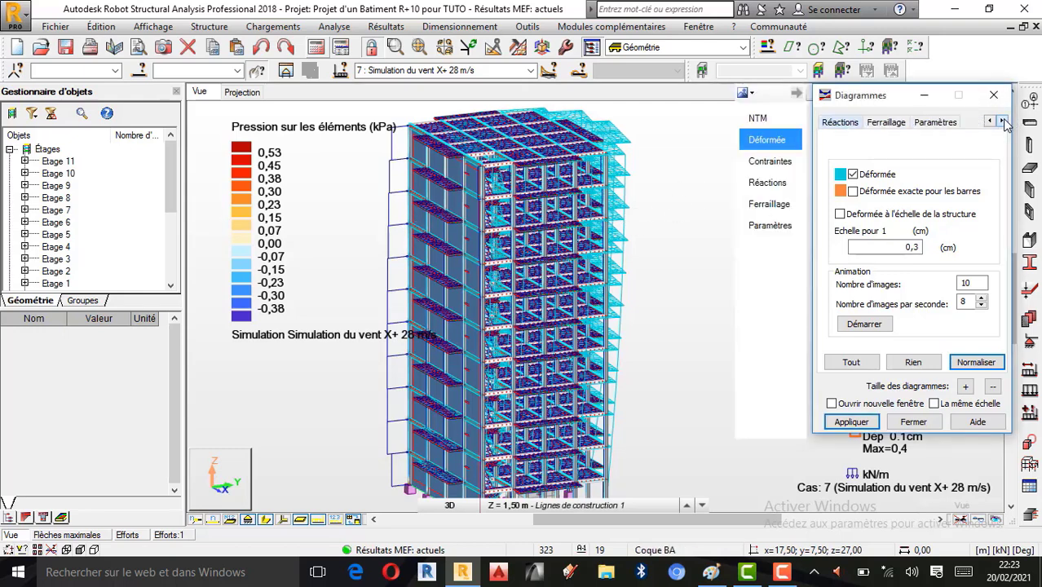
left_click(944, 124)
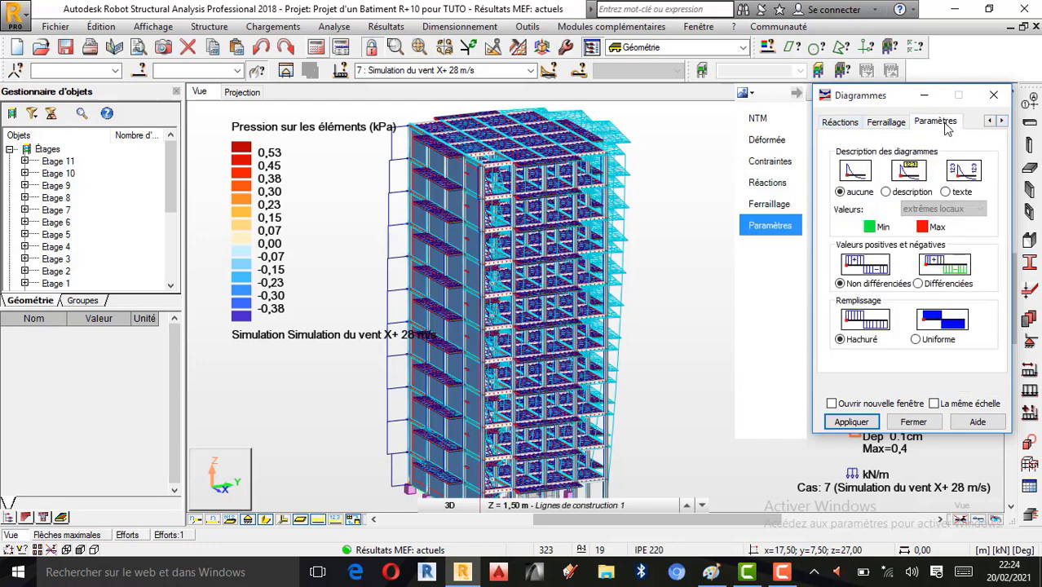
left_click(886, 193)
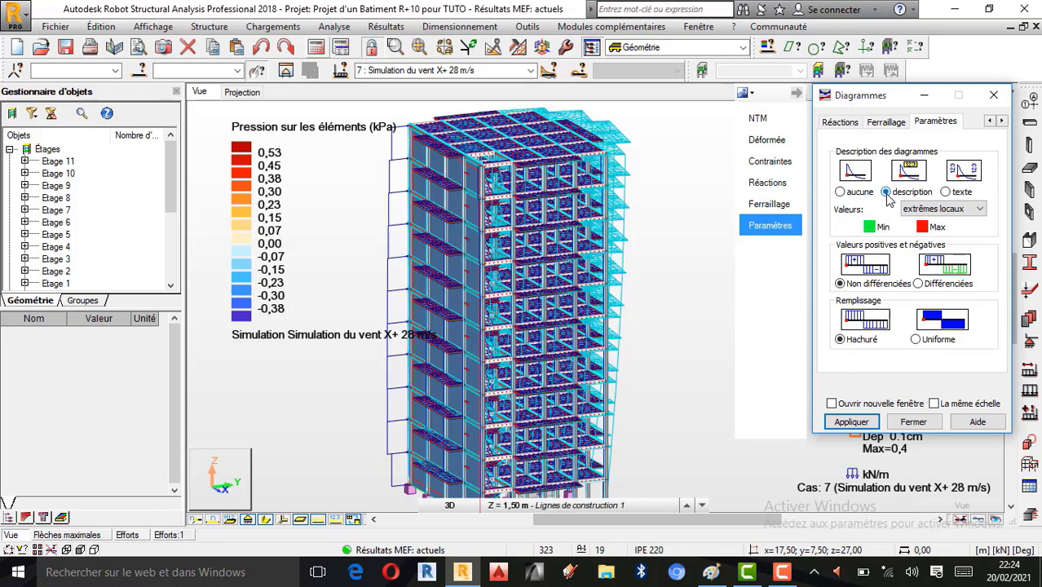
left_click(919, 284)
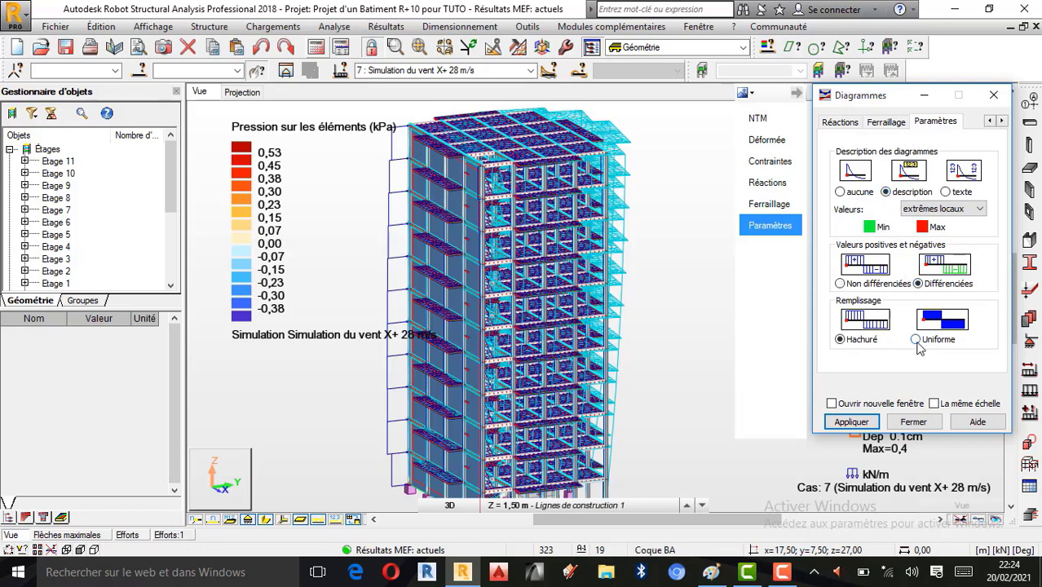
left_click(916, 340)
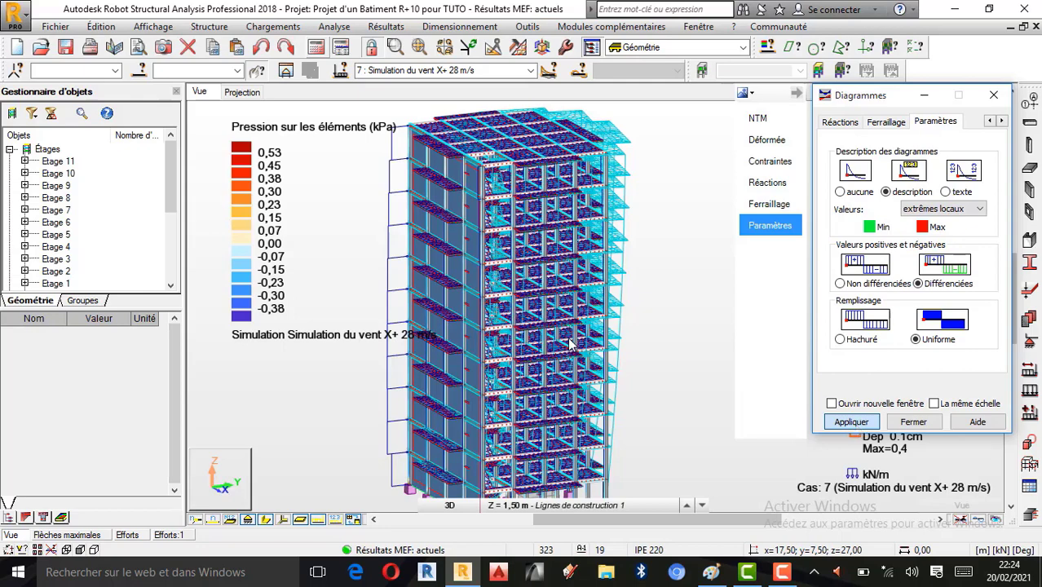
scroll(575, 329, "down", 1)
scroll(592, 334, "up", 1)
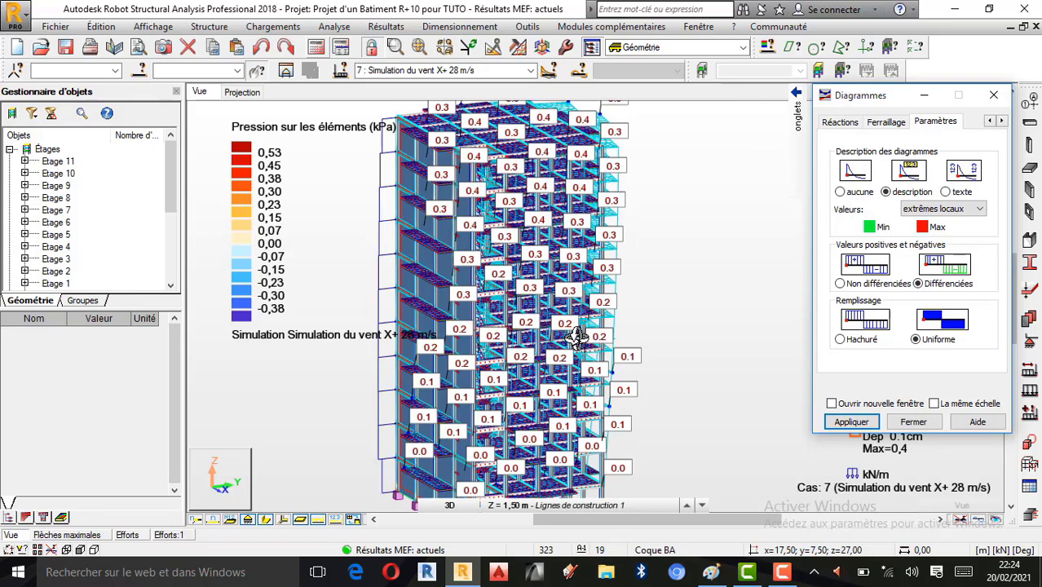
scroll(576, 336, "down", 1)
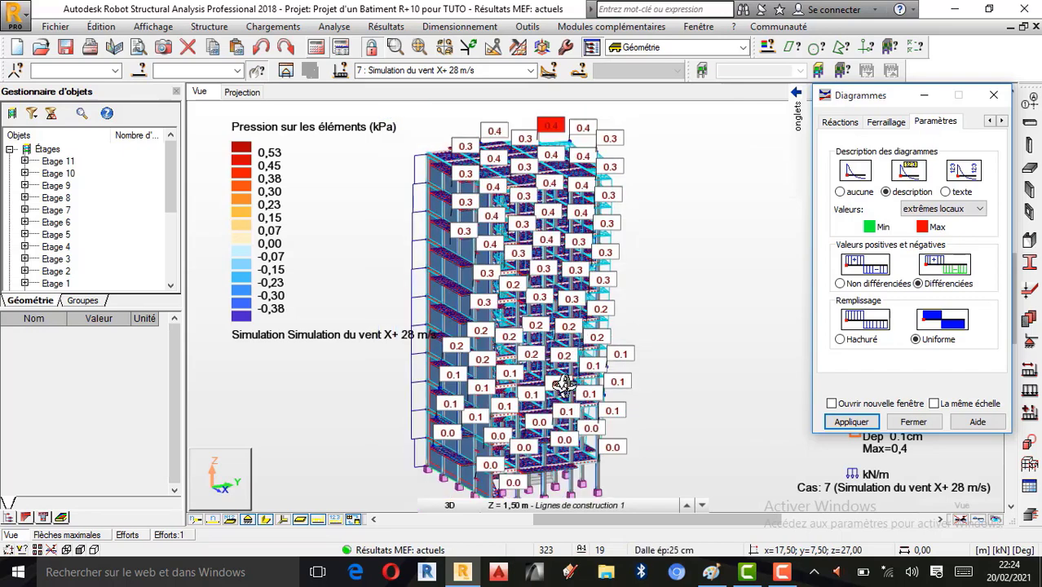
scroll(538, 399, "up", 1)
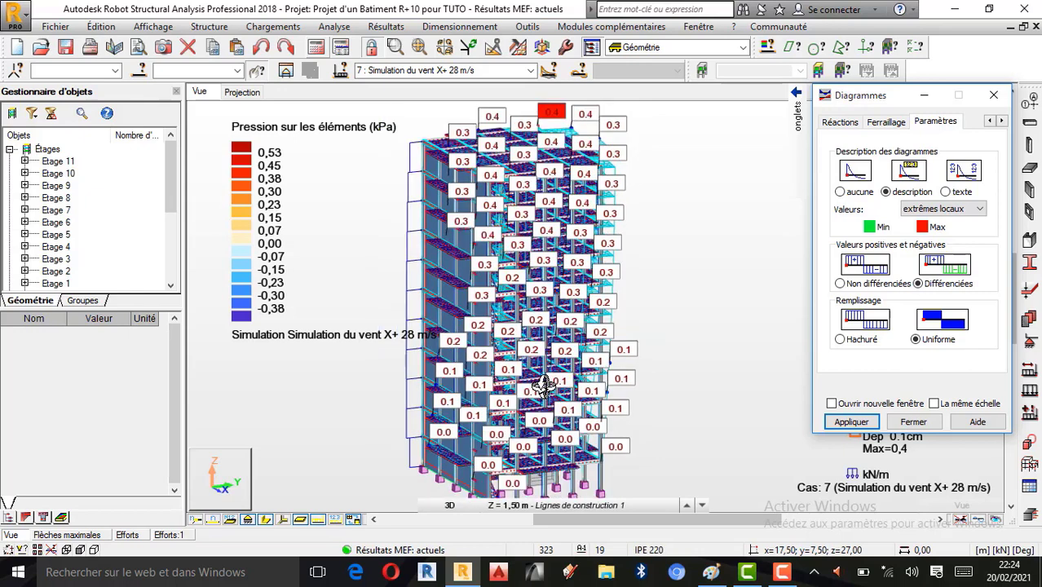
Step: Restrict the diagram's value labels to the global extremes (extrêmes globaux)
left_click(978, 209)
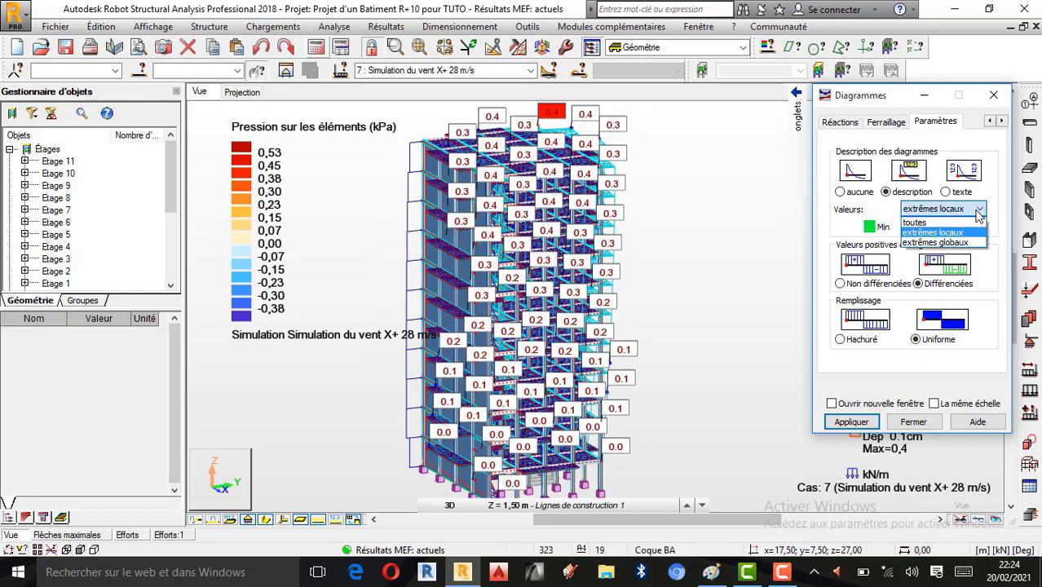
left_click(944, 243)
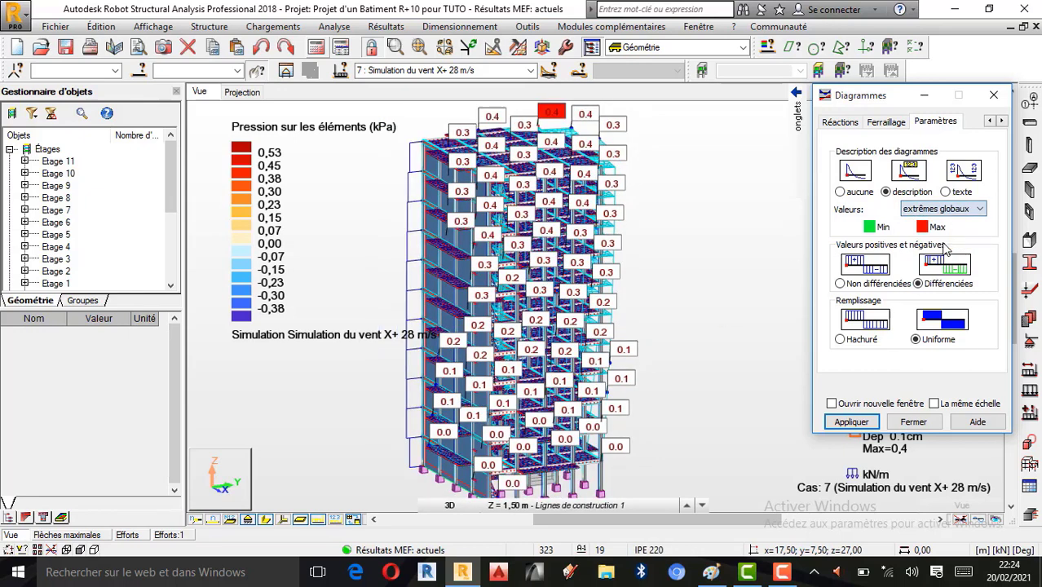
left_click(840, 422)
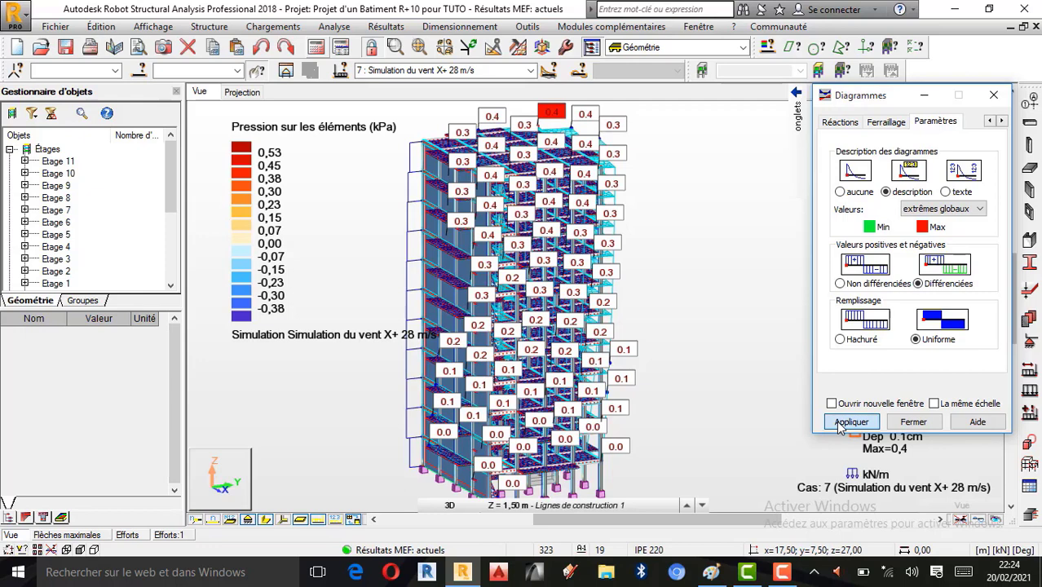
left_click(839, 422)
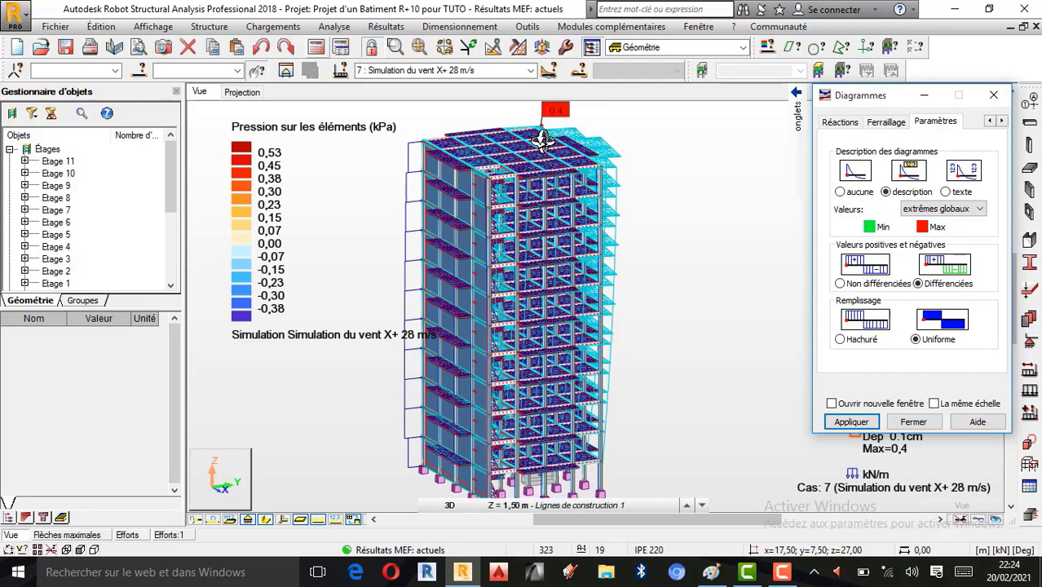
Step: Examine the labelled maximum displacement at the roof and the offset of the deformed roof slab from several angles
scroll(543, 144, "up", 1)
left_click(547, 202)
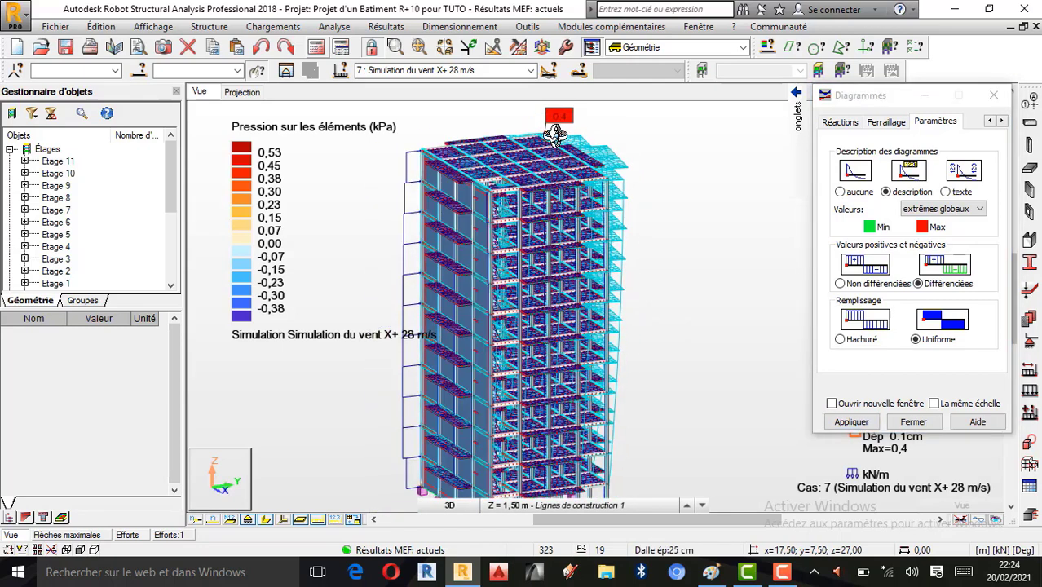
scroll(555, 134, "up", 1)
scroll(580, 193, "down", 1)
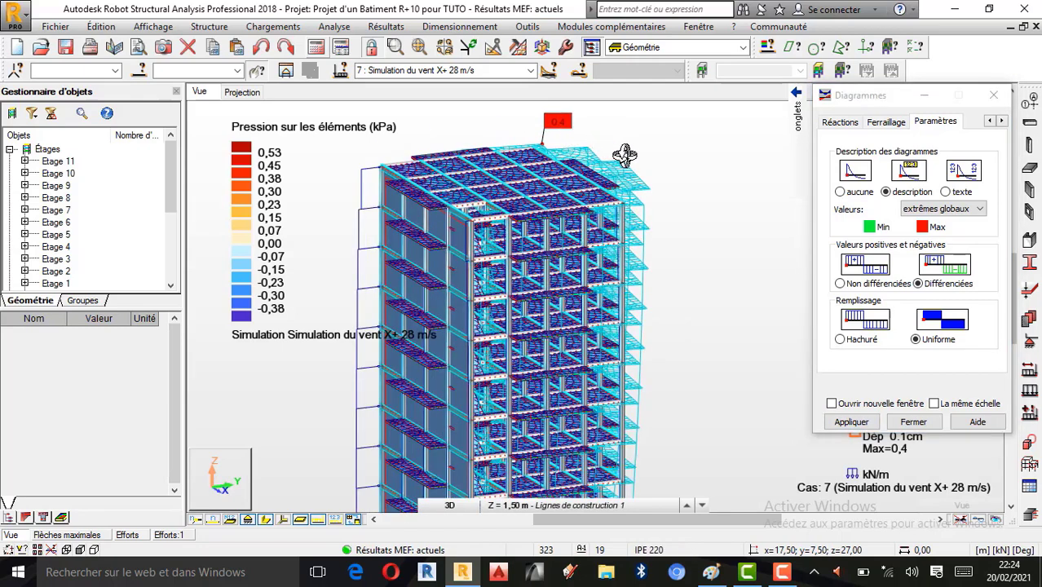
scroll(611, 163, "down", 2)
scroll(563, 204, "up", 2)
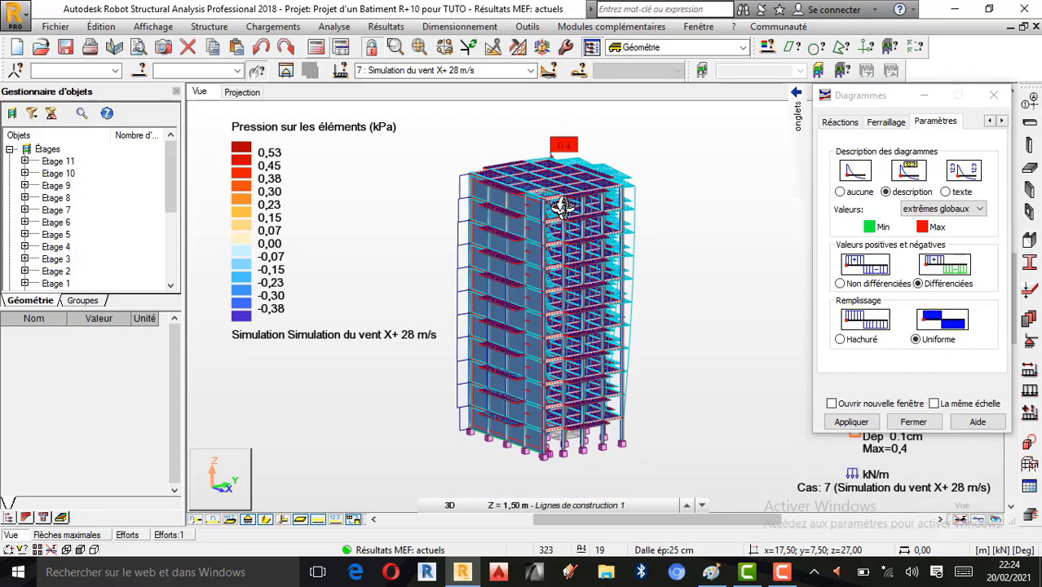
scroll(551, 123, "up", 3)
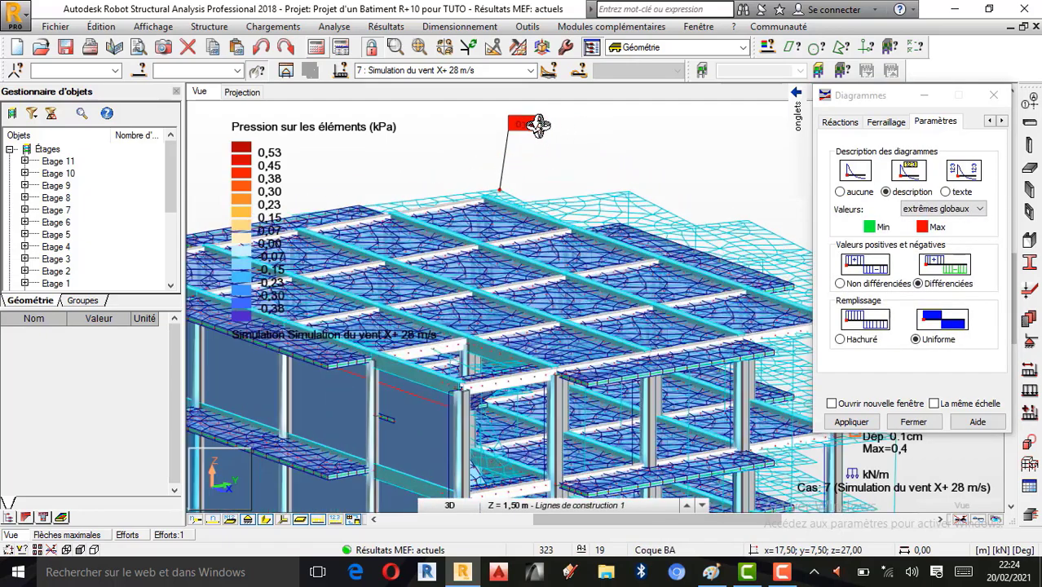
scroll(444, 245, "up", 1)
scroll(440, 253, "up", 1)
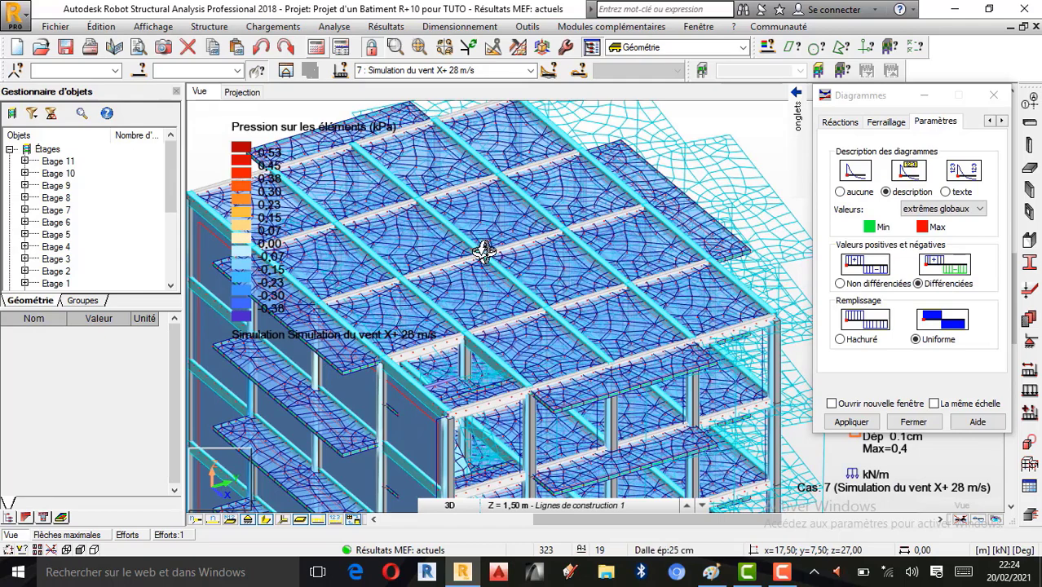
scroll(481, 249, "up", 1)
scroll(584, 141, "up", 1)
scroll(535, 262, "down", 3)
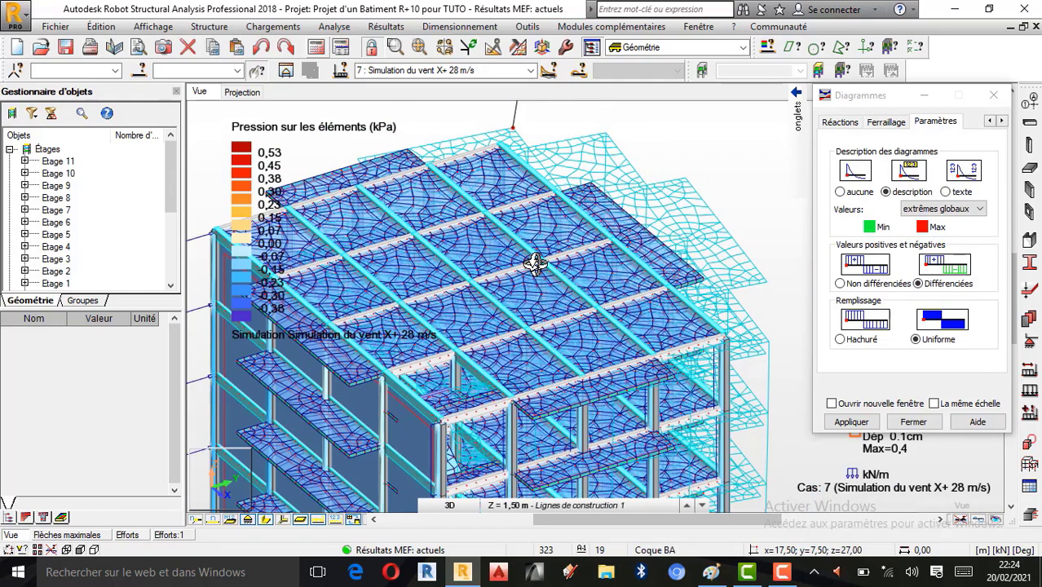
left_click_drag(581, 324, 621, 338)
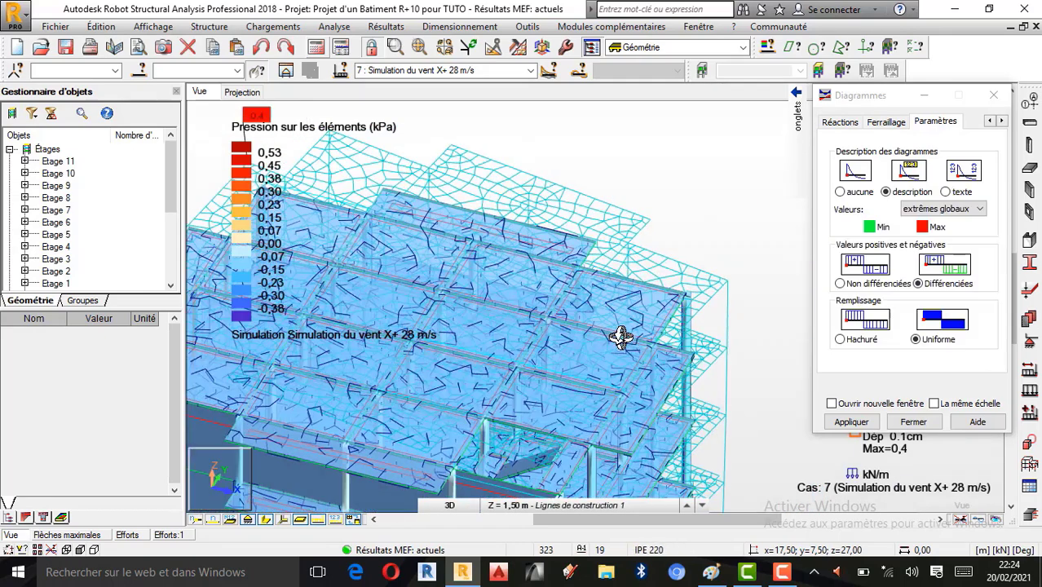
Step: Examine the deformed top storeys and the roof's maximum displacement label from around the building's corner under the X+ 28 m/s wind case
scroll(693, 303, "down", 2)
scroll(692, 302, "down", 1)
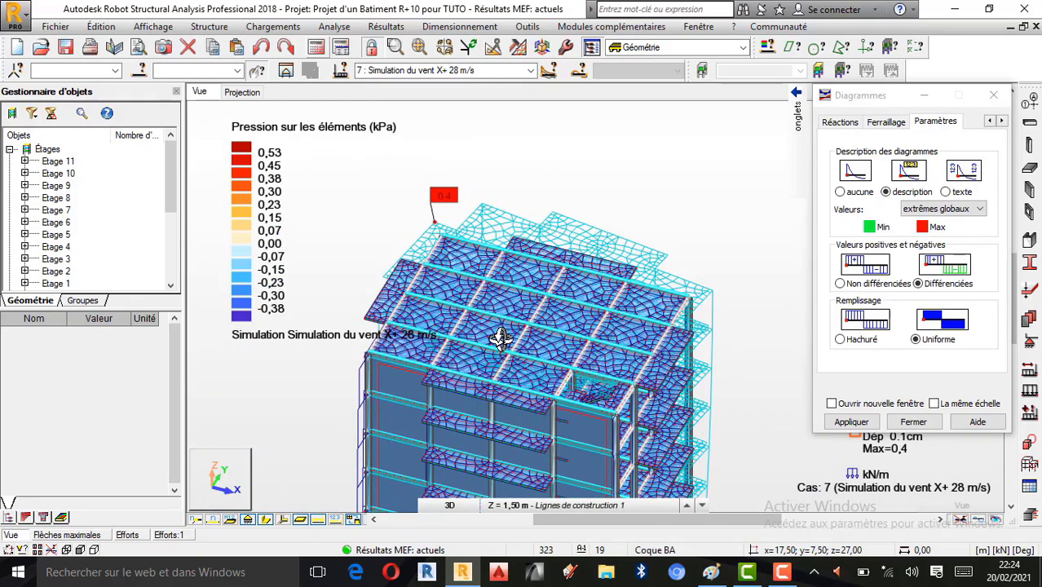
scroll(498, 338, "up", 1)
left_click_drag(650, 356, 570, 360)
scroll(492, 345, "down", 3)
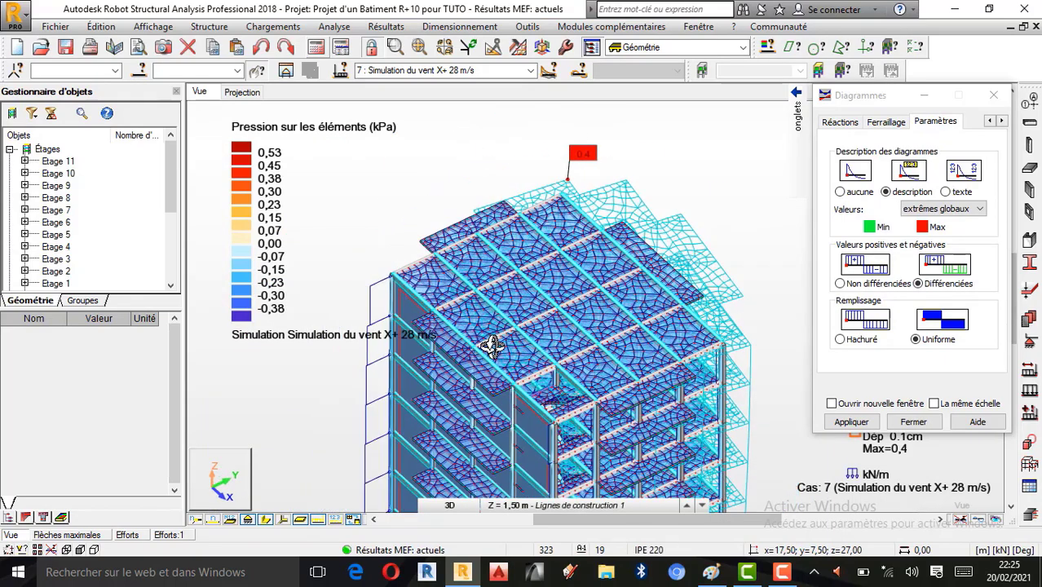
scroll(453, 313, "down", 1)
scroll(526, 349, "up", 2)
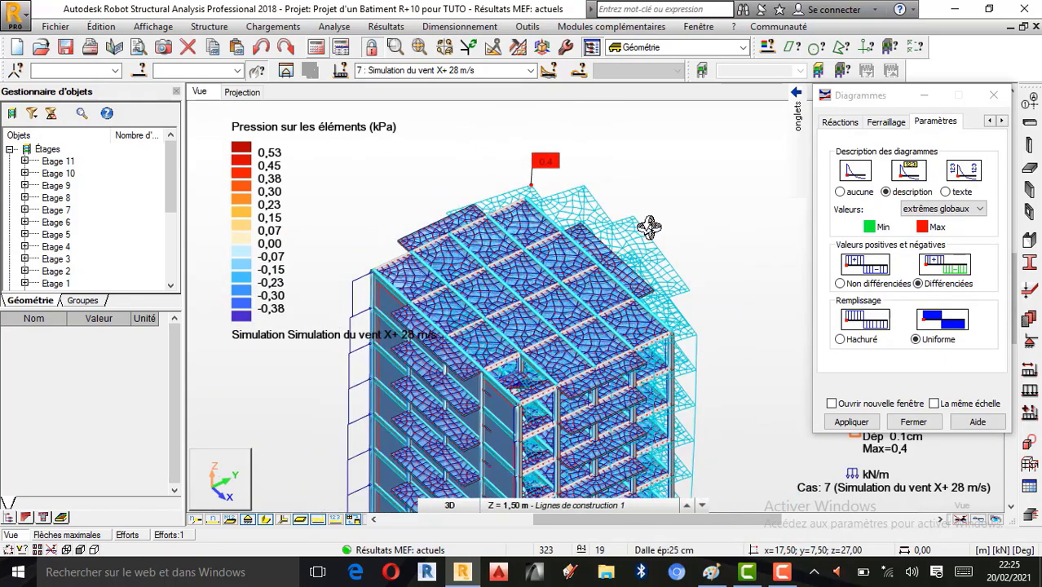
scroll(648, 228, "down", 1)
left_click_drag(570, 318, 565, 360)
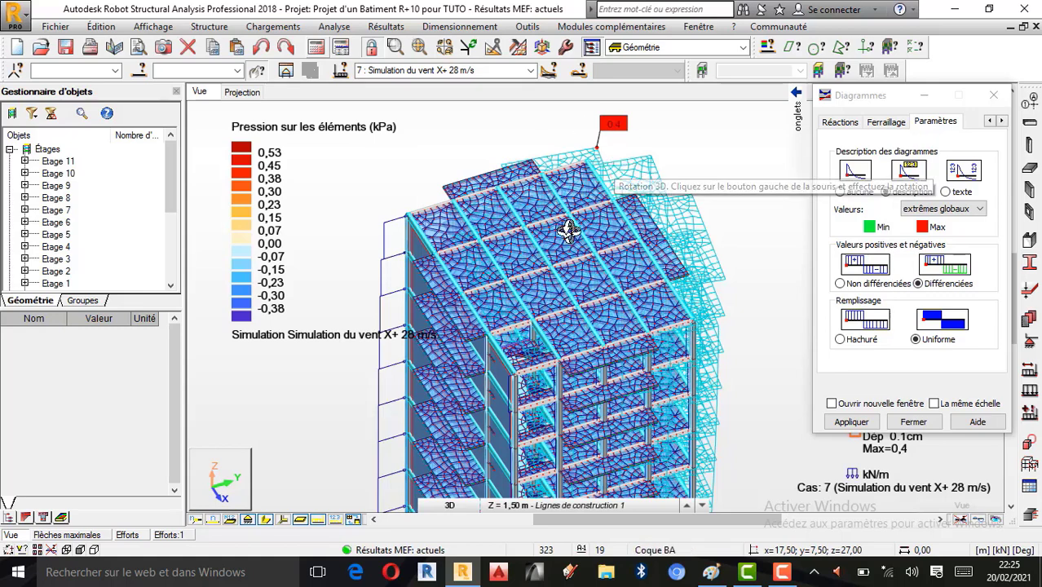
Step: Switch to Paint and handwrite an angle symbol followed by "0° = 0,4" below the title, using a green pencil at the thinnest size
left_click(711, 572)
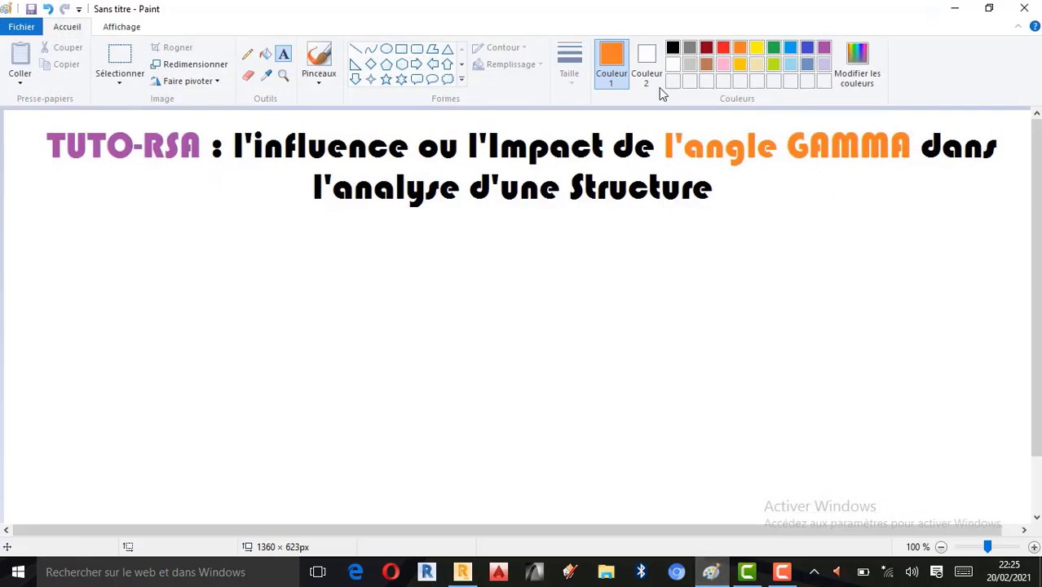
left_click(248, 54)
left_click(568, 65)
left_click(582, 118)
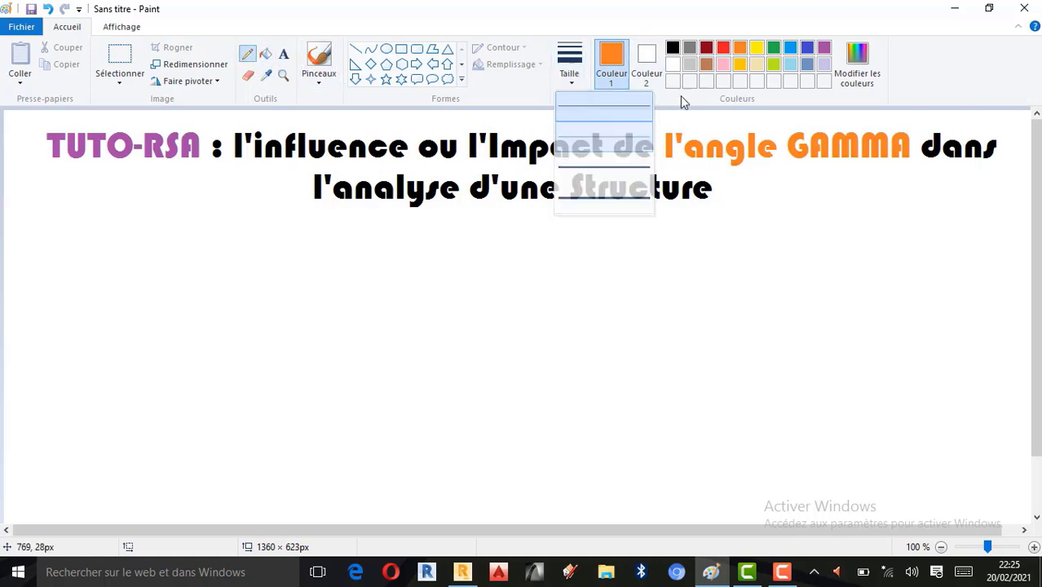
left_click(774, 49)
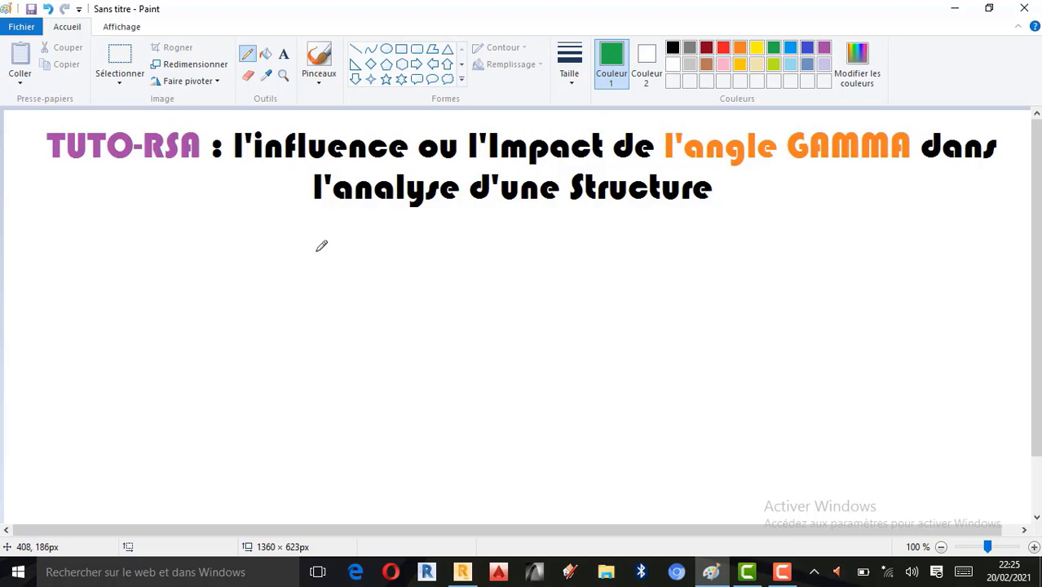
mouse_move(344, 239)
left_mouse_down()
mouse_move(265, 260)
mouse_move(348, 279)
mouse_move(304, 289)
left_mouse_up()
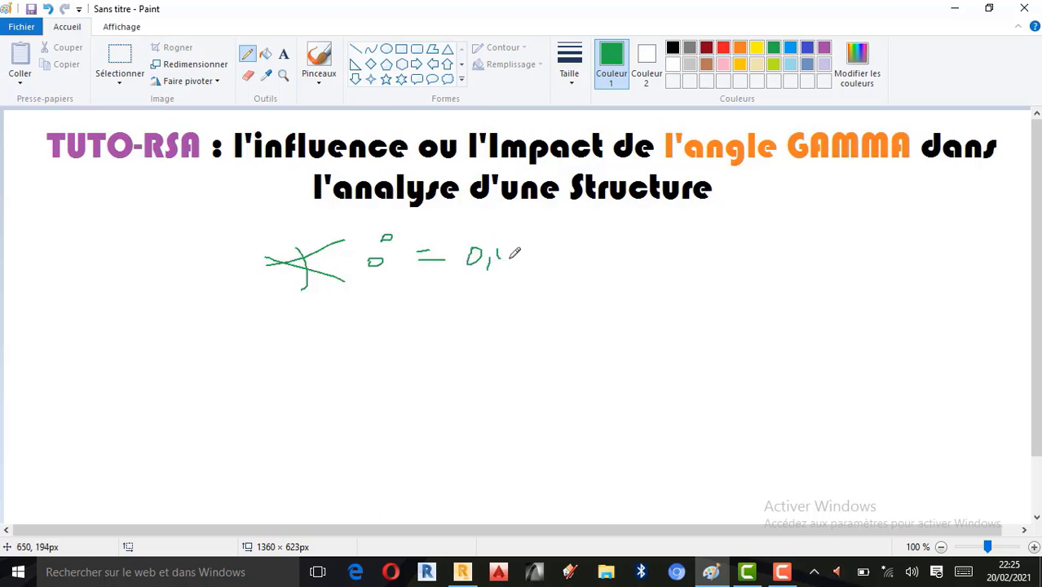
Step: Check the maximum displacement in Robot Structural Analysis and write "(Vent)" after the 0,4 note in Paint
left_click(461, 572)
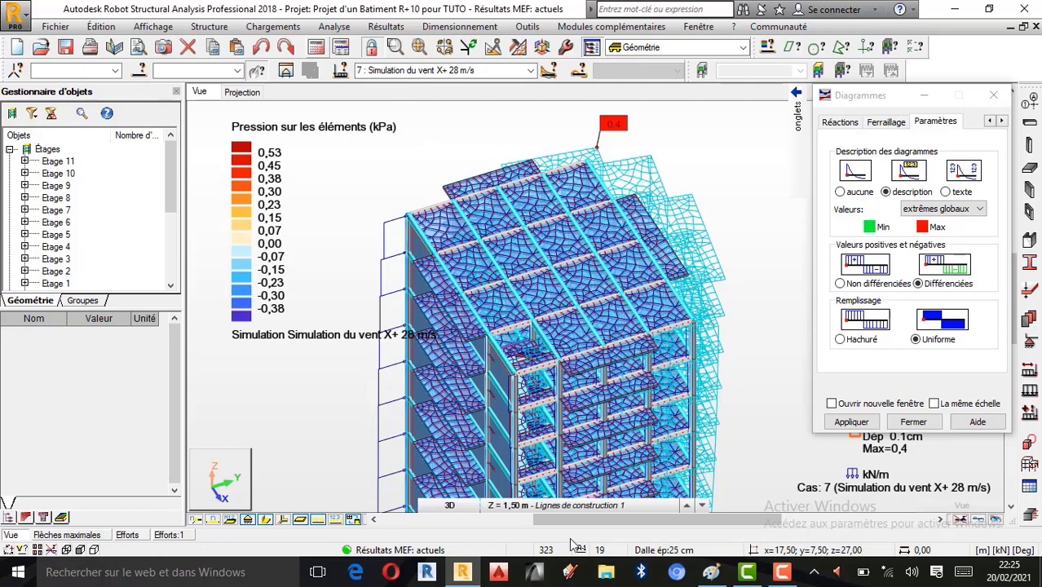
left_click(711, 571)
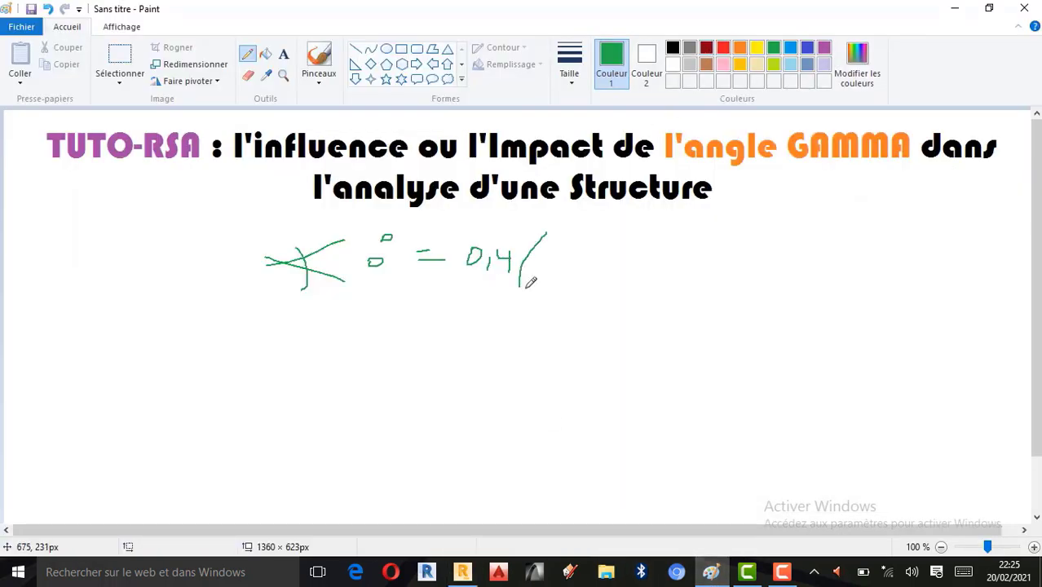
left_click_drag(546, 233, 556, 261)
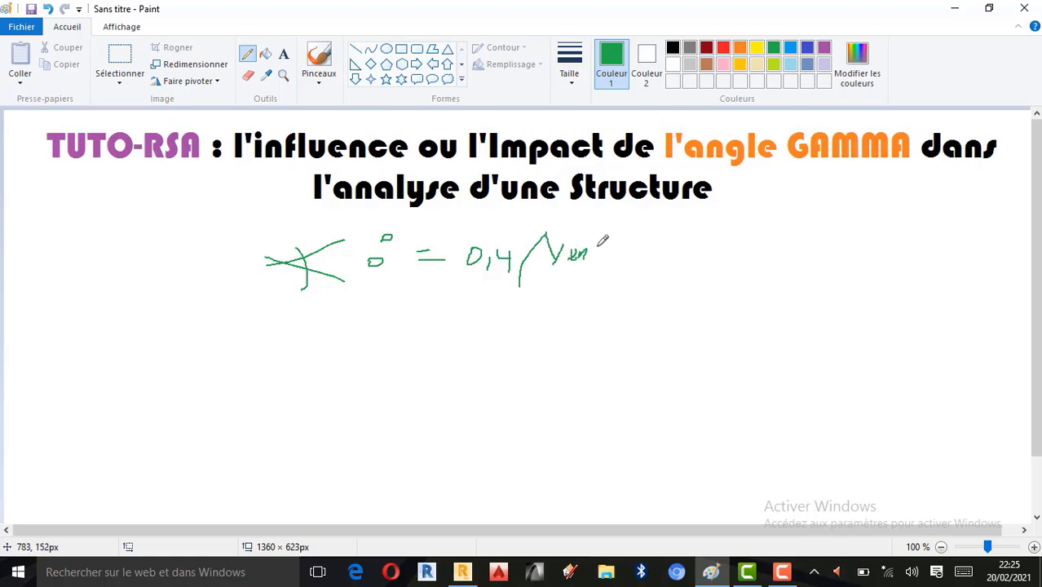
left_click_drag(603, 229, 608, 262)
left_click_drag(630, 221, 641, 307)
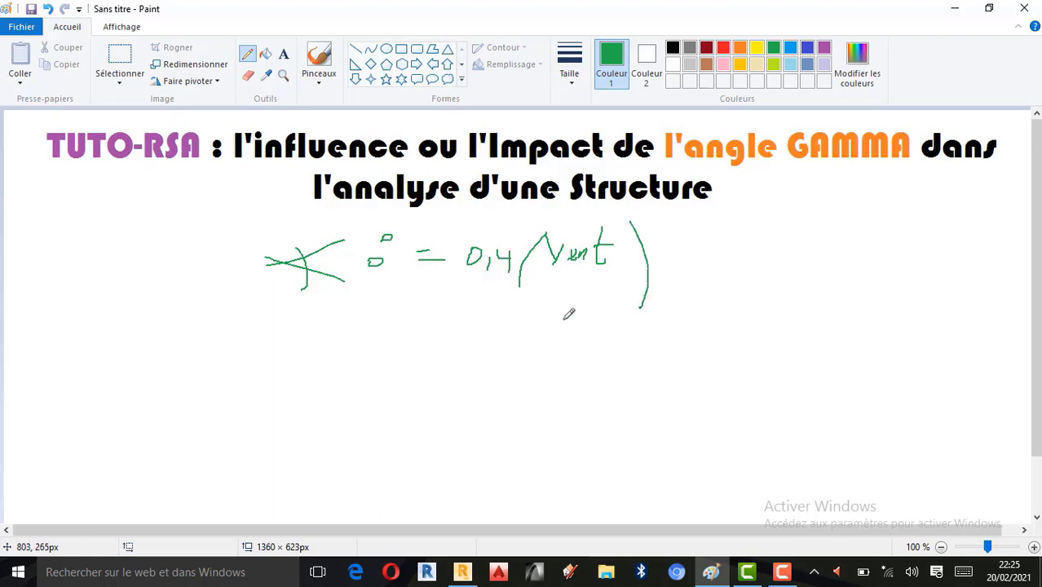
Step: Switch to Robot Structural Analysis, show the deformation diagram for case 8 : Elu, and hide the load symbols
left_click(462, 572)
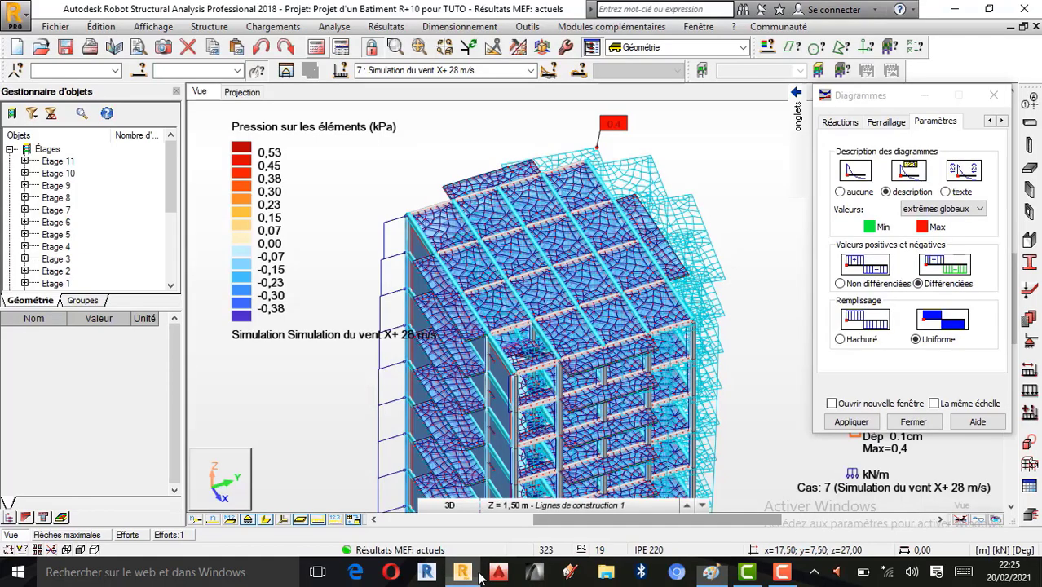
left_click_drag(592, 318, 617, 217)
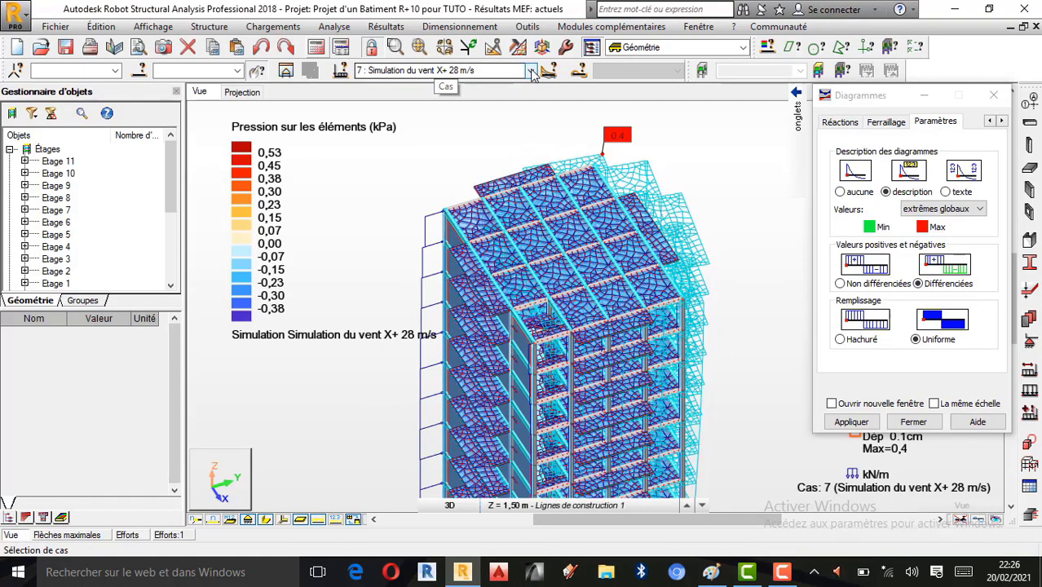
left_click(531, 71)
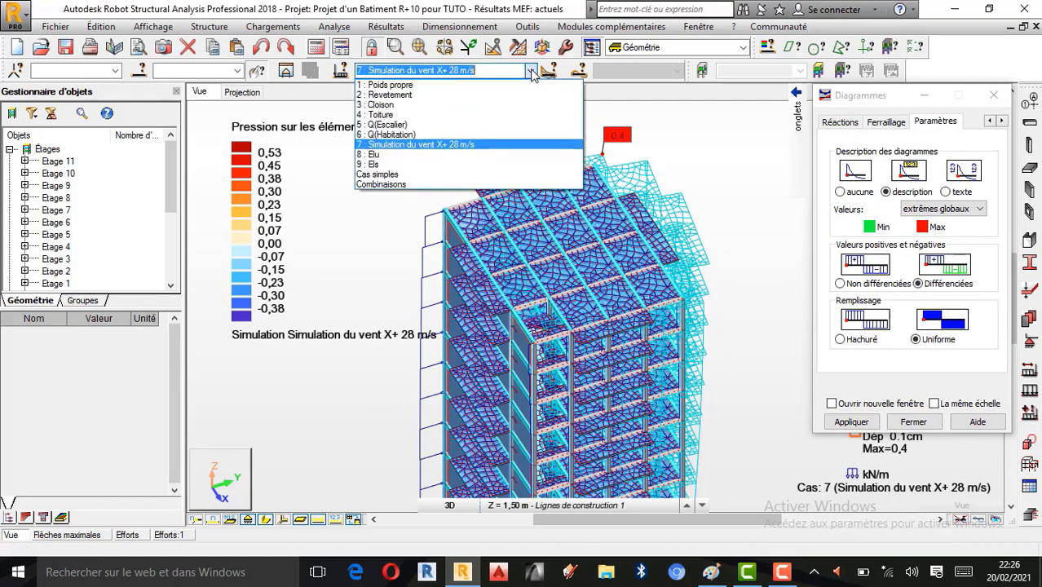
left_click(376, 155)
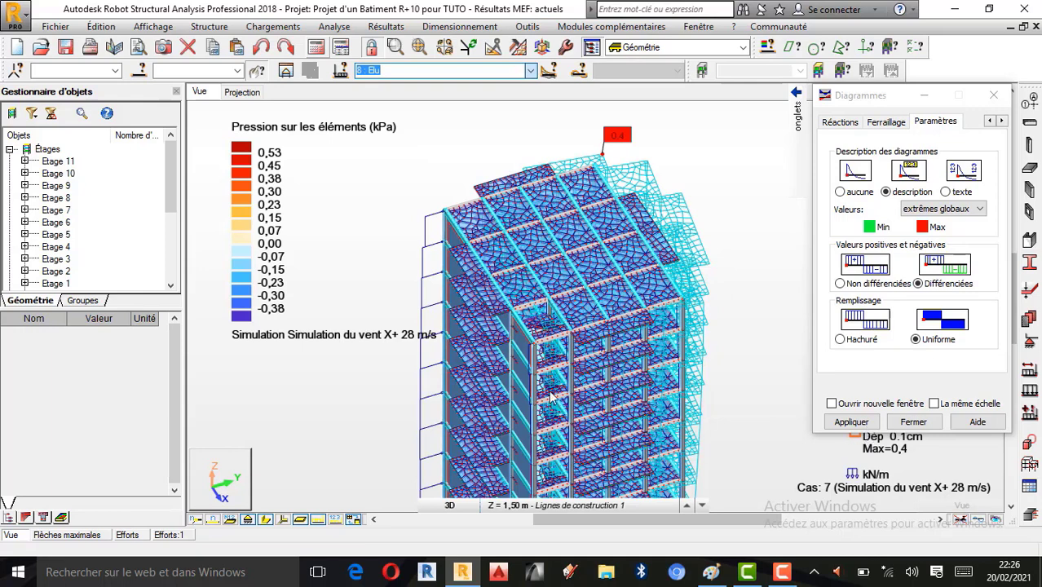
left_click(850, 422)
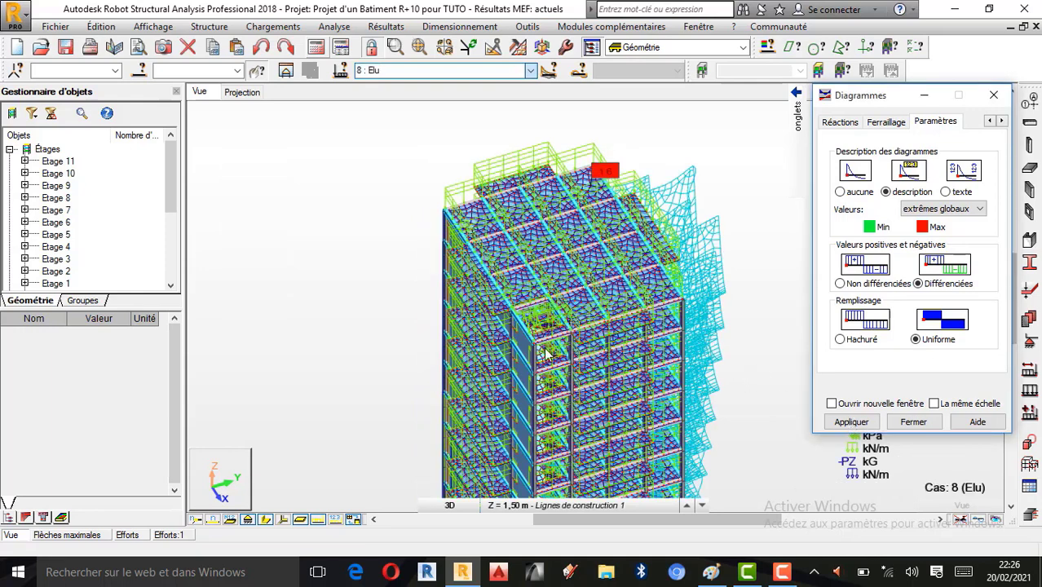
left_click(318, 524)
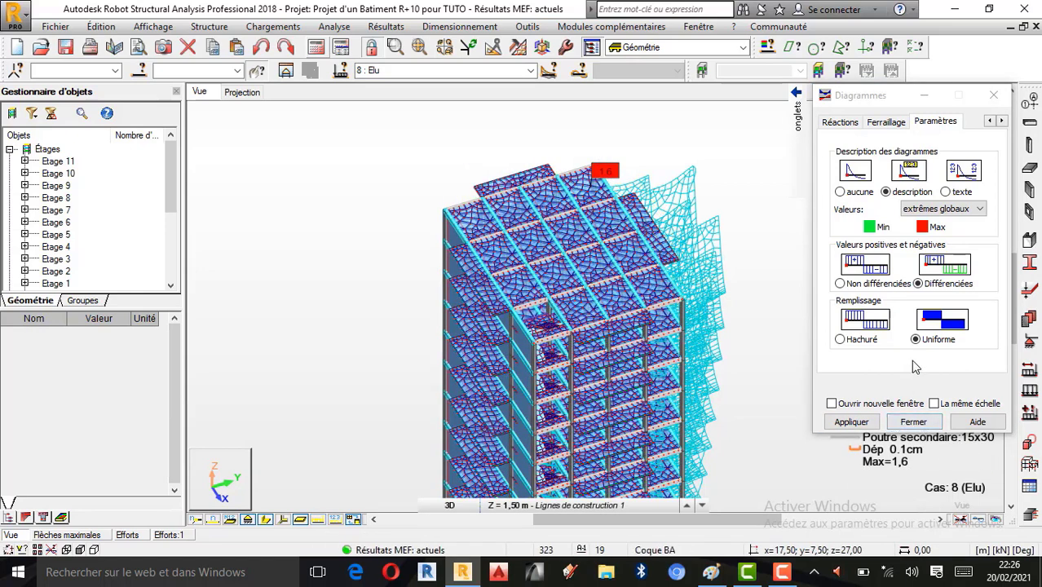
mouse_move(798, 114)
left_click(760, 119)
left_click(764, 142)
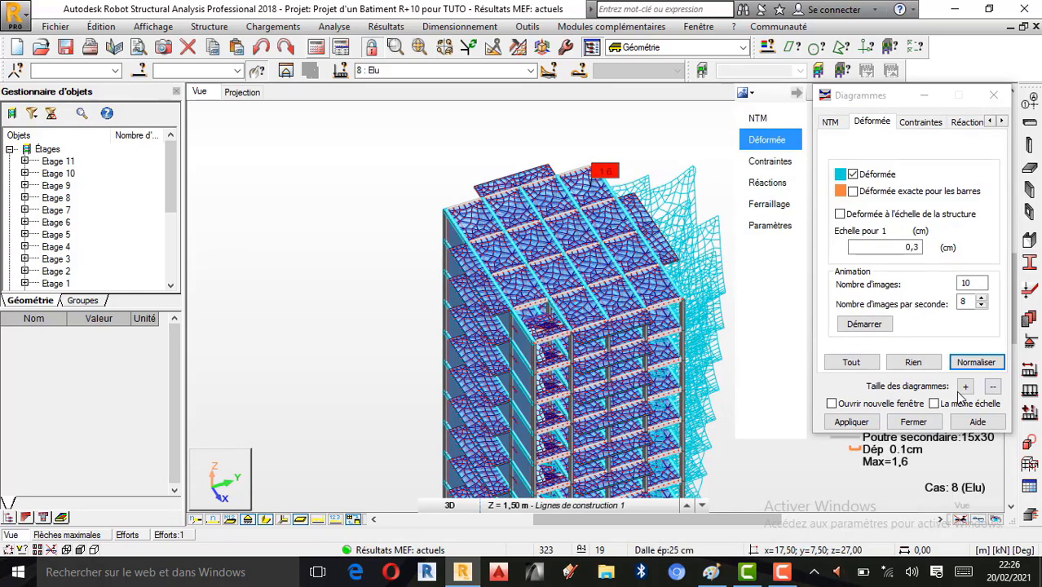
left_click(911, 361)
left_click(914, 421)
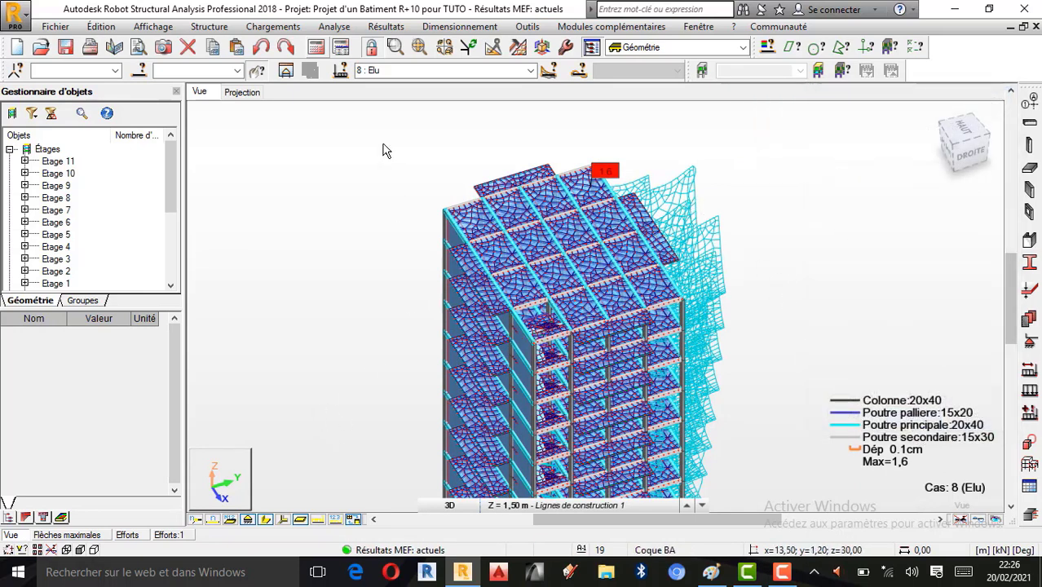
Step: Reopen the bar diagrams and remove the deformation display from the building
left_click(382, 27)
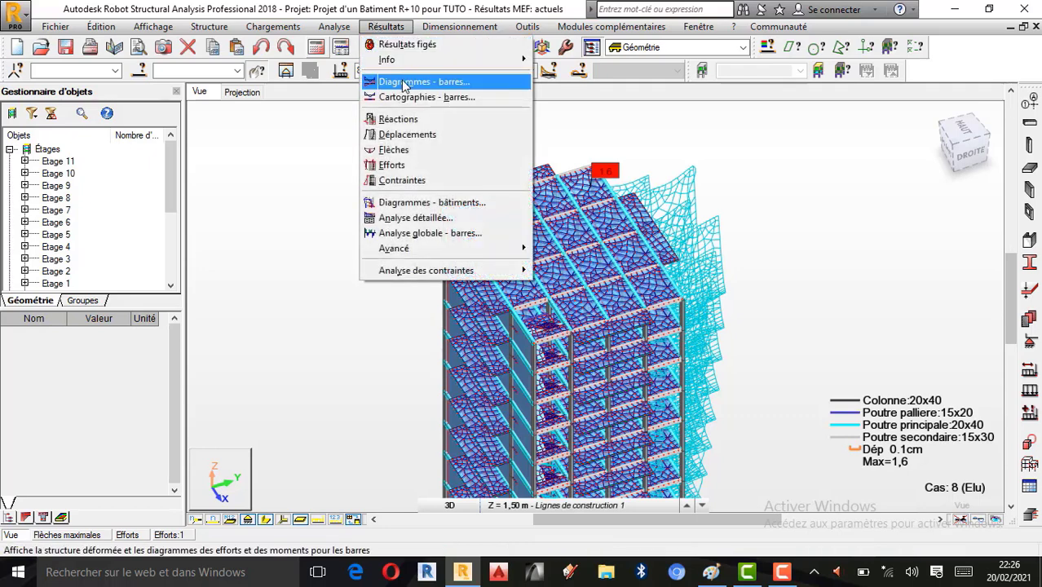
left_click(408, 82)
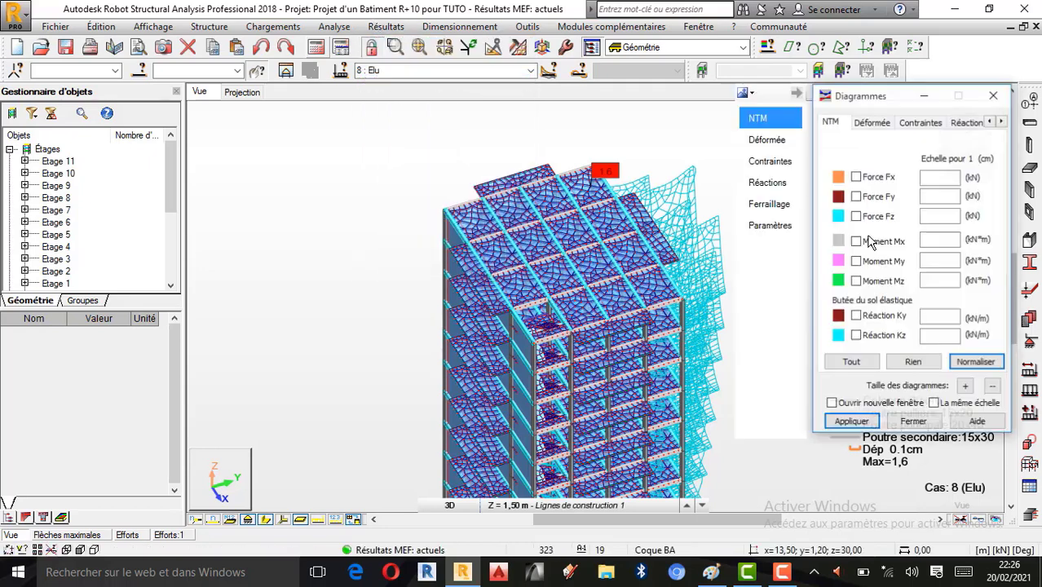
left_click(872, 122)
left_click(912, 362)
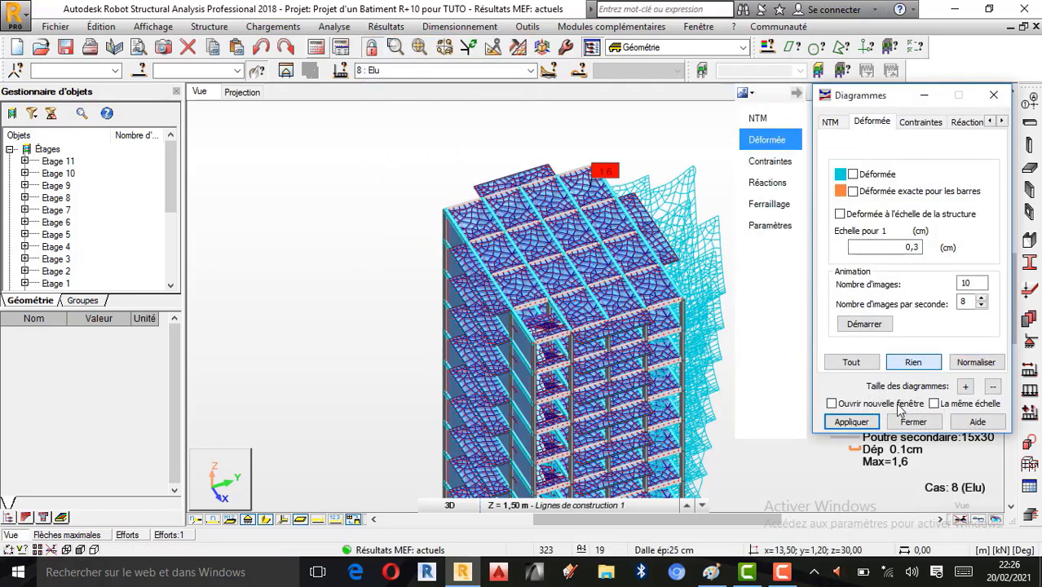
left_click(850, 422)
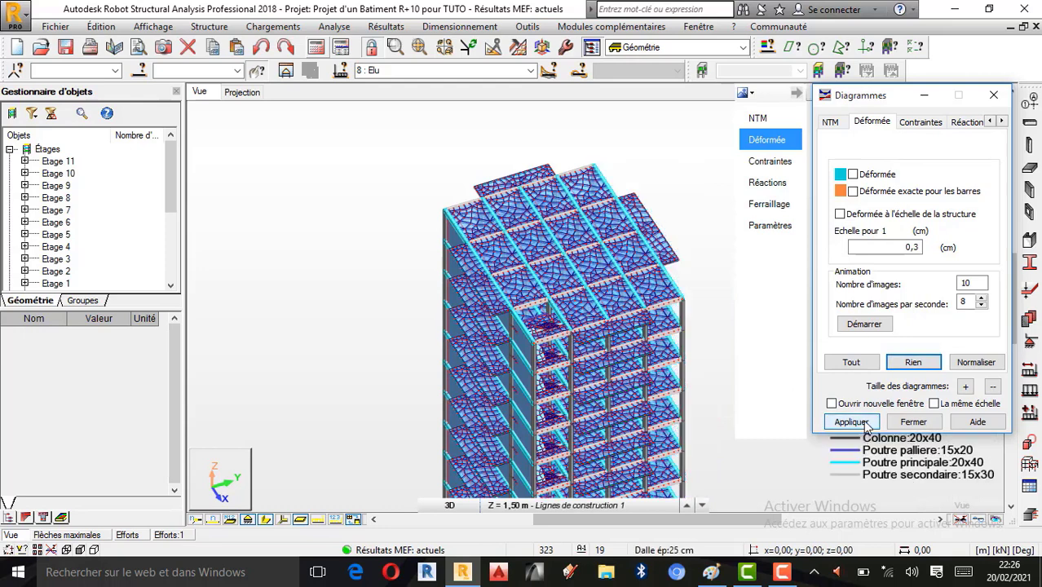
left_click(913, 421)
Step: Apply the existing Cartesian construction lines to show the building's grid in the 3D view
right_click(637, 215)
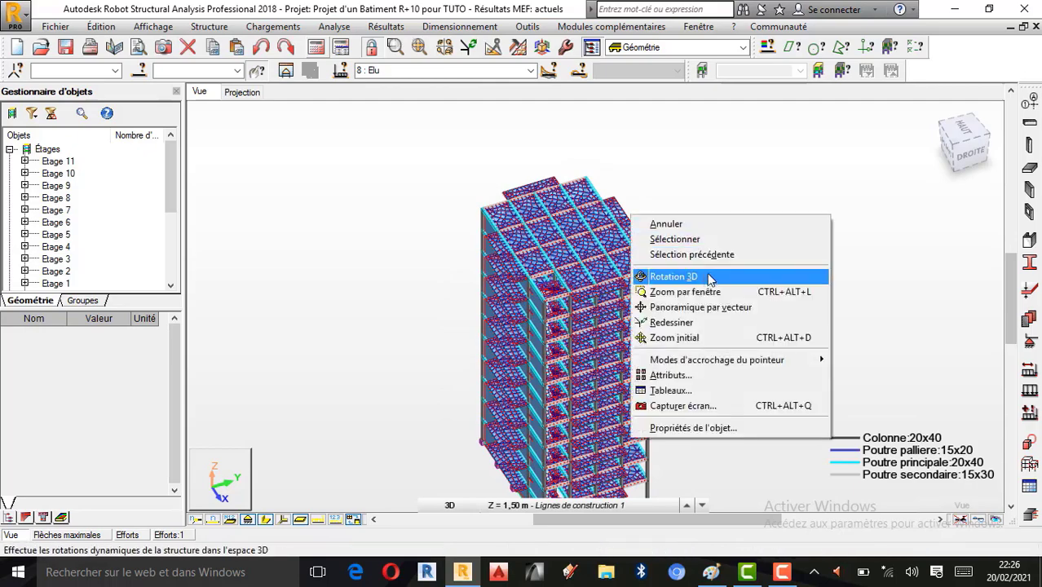
left_click(661, 275)
left_click_drag(646, 233, 577, 291)
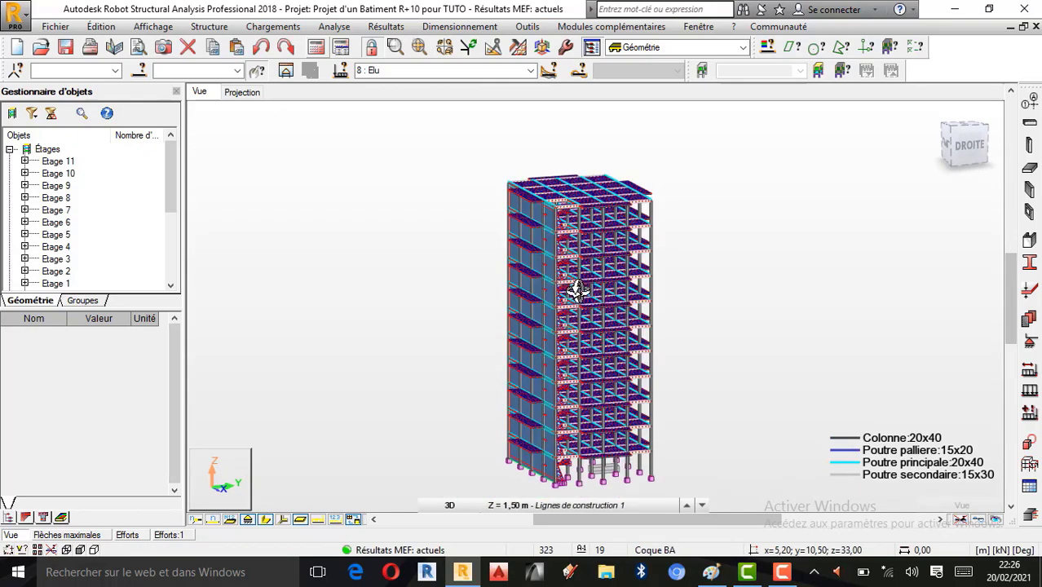
left_click(1027, 122)
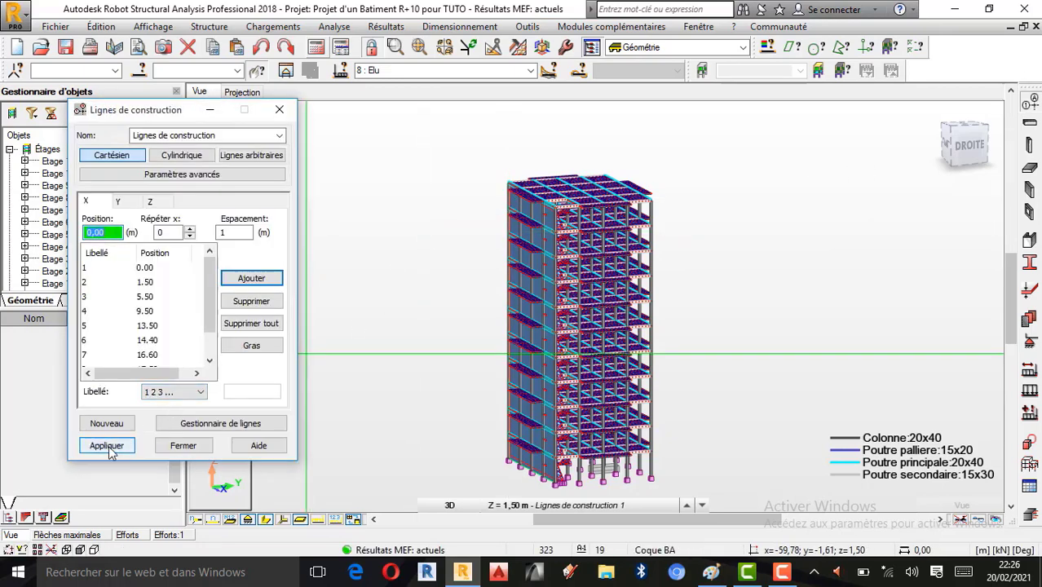
left_click(107, 445)
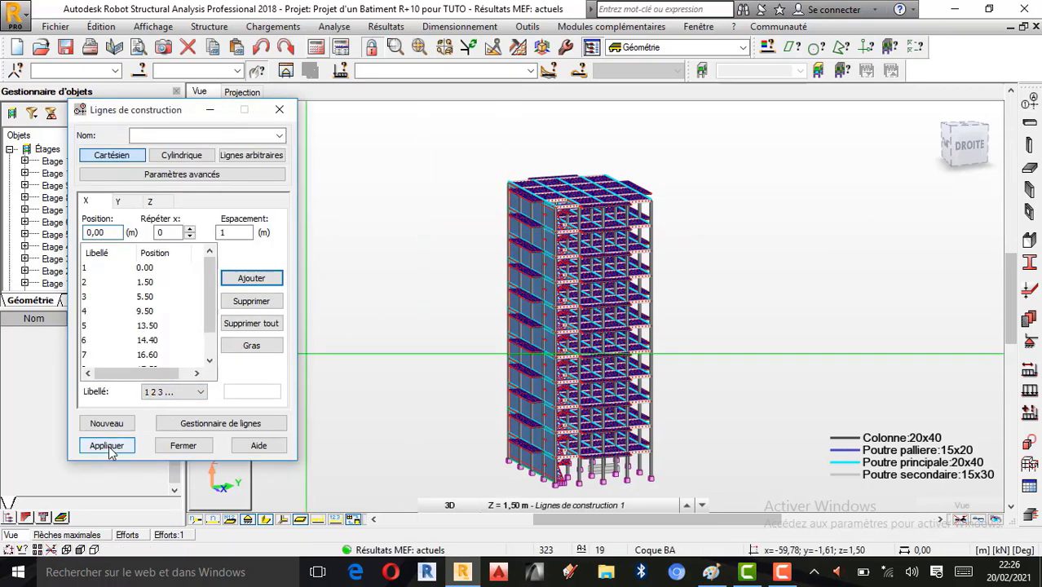
left_click(183, 446)
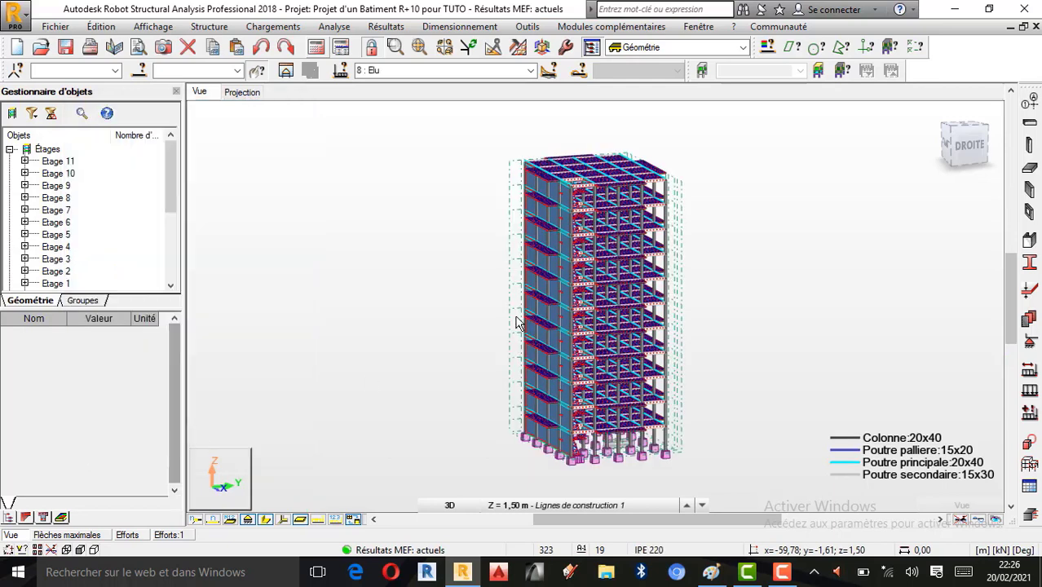
Step: Examine the column layout in plan at the base, then the beams and slabs at Etage 1, and return to the 3D view
left_click(241, 92)
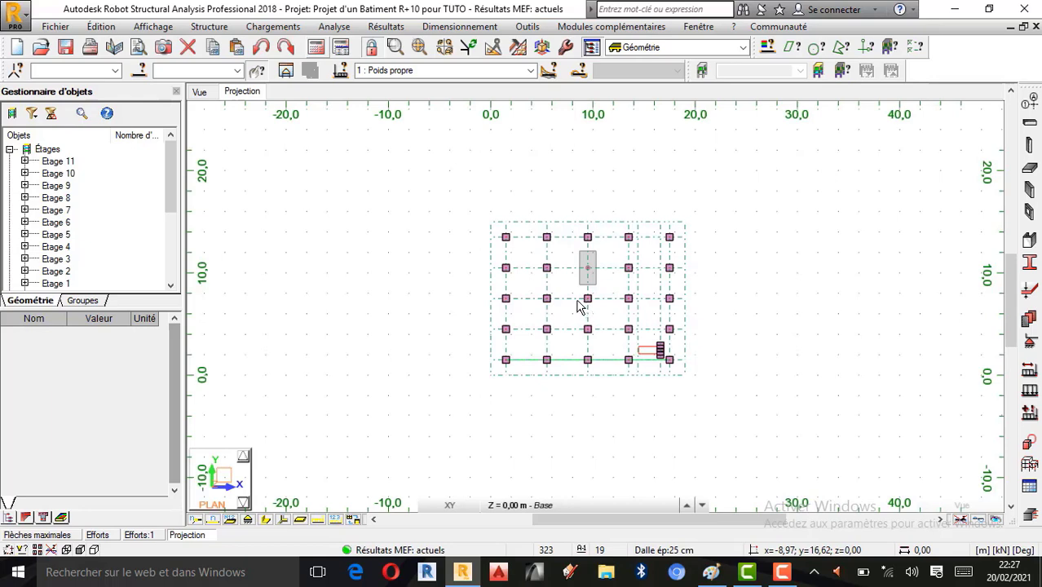
scroll(576, 306, "up", 3)
scroll(597, 366, "down", 2)
scroll(566, 352, "up", 1)
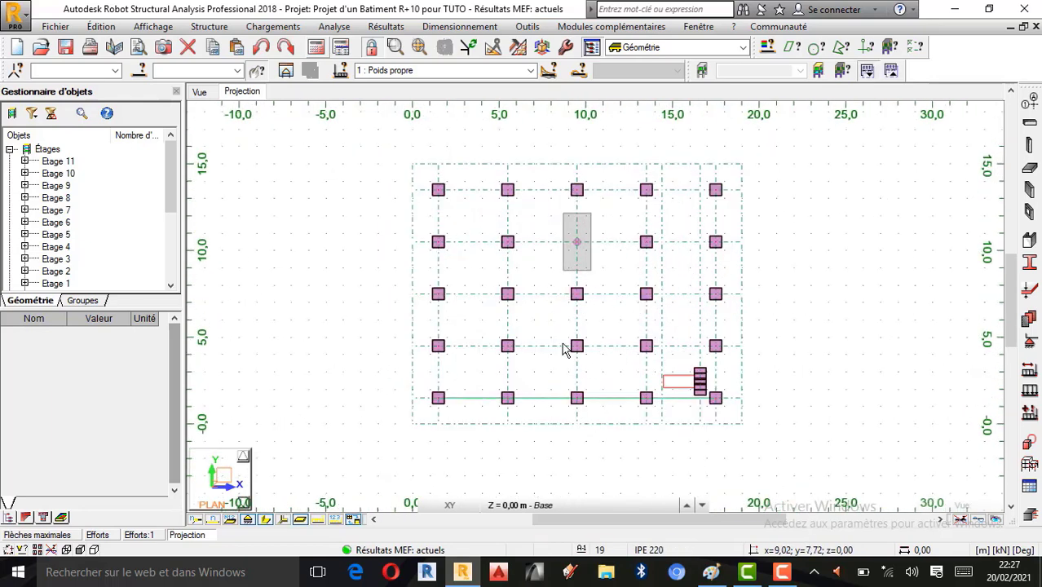
left_click(526, 505)
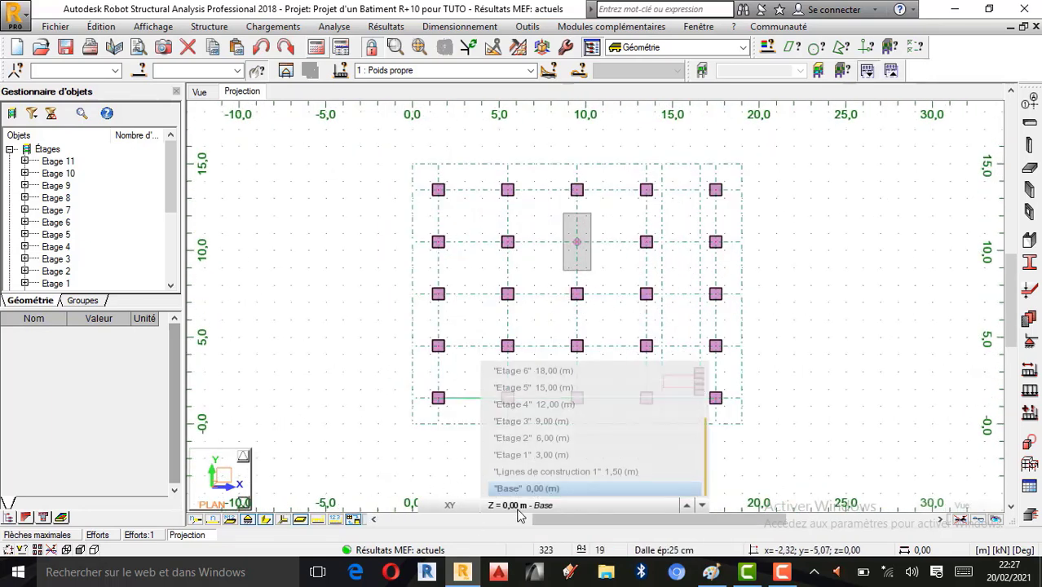
left_click(551, 455)
scroll(507, 300, "up", 2)
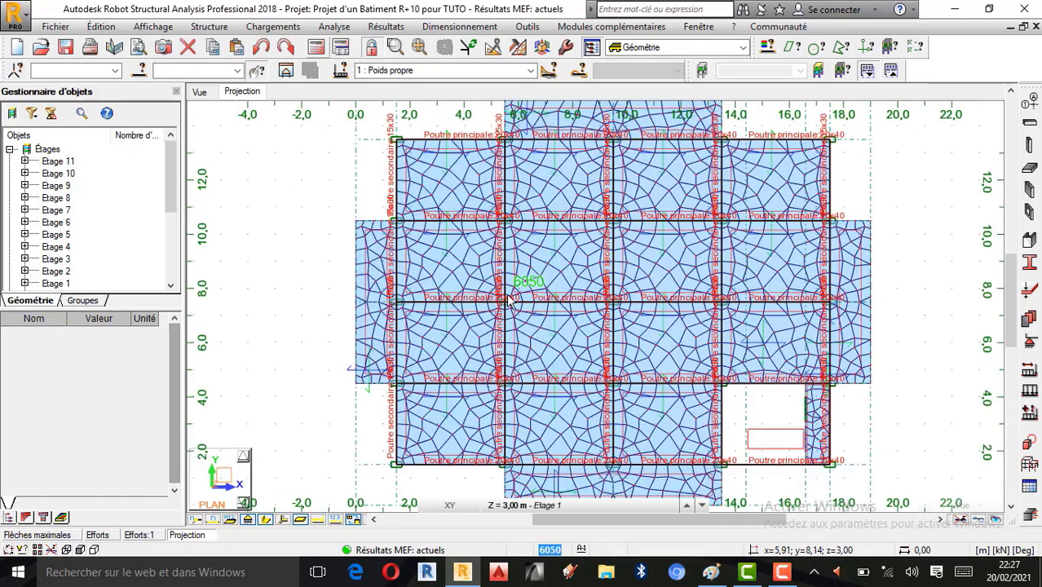
scroll(506, 300, "down", 1)
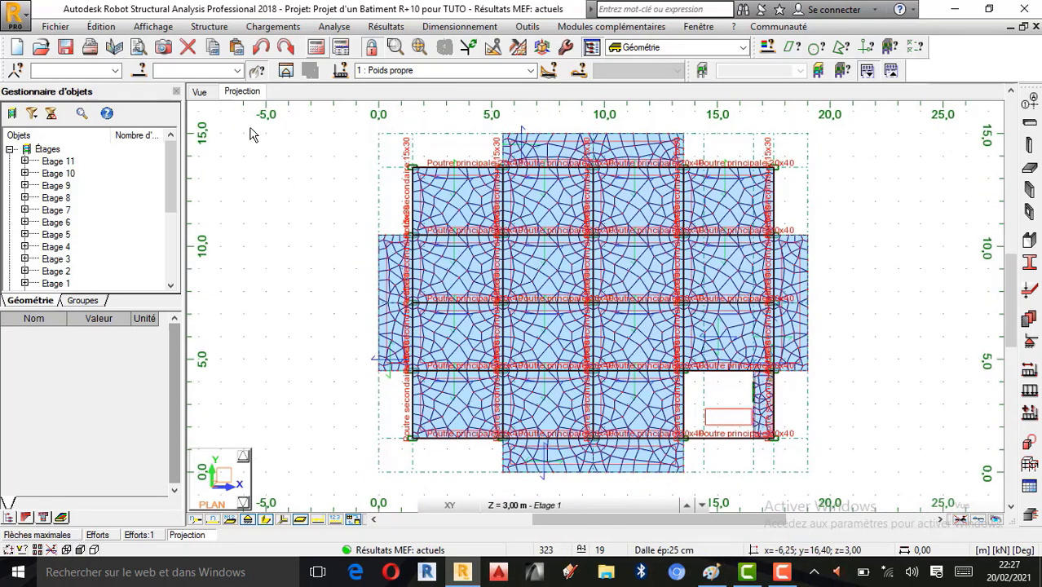
left_click(199, 93)
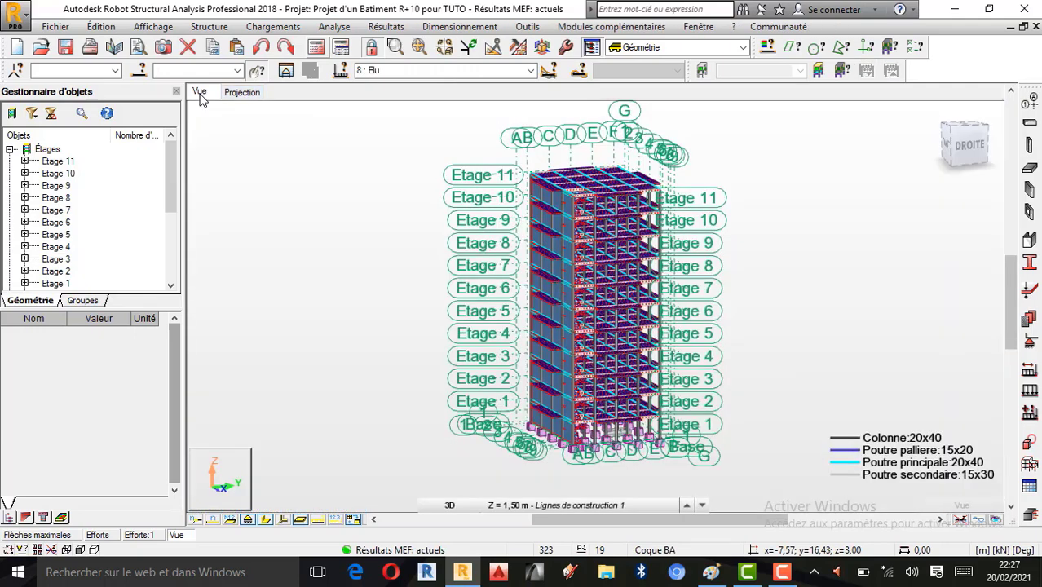
Step: Examine the undeformed building from several sides in the 3D view, including the wall facade and the open frame
scroll(554, 292, "up", 1)
right_click(729, 283)
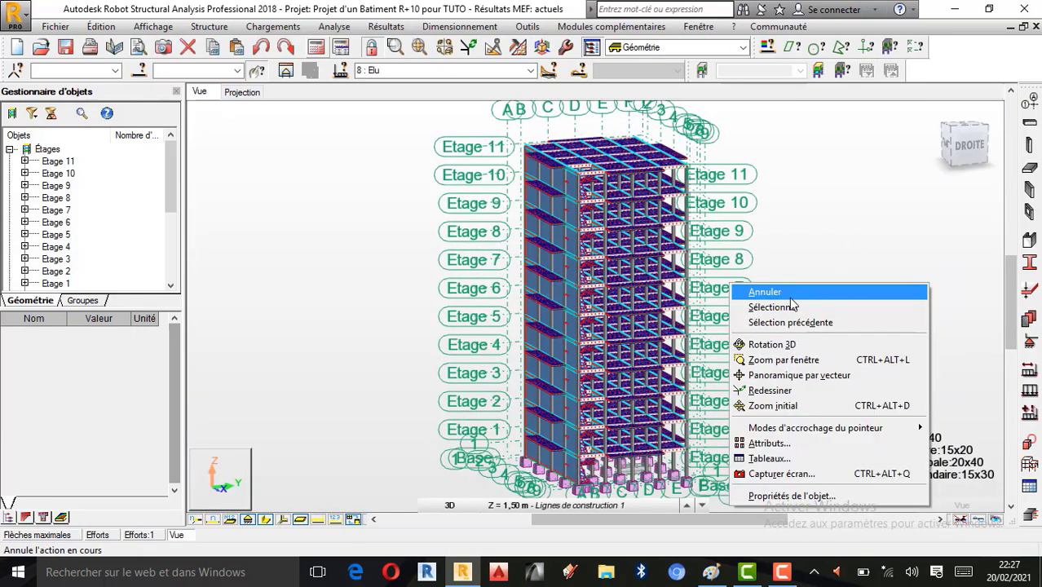
left_click(784, 349)
left_click_drag(700, 347, 599, 362)
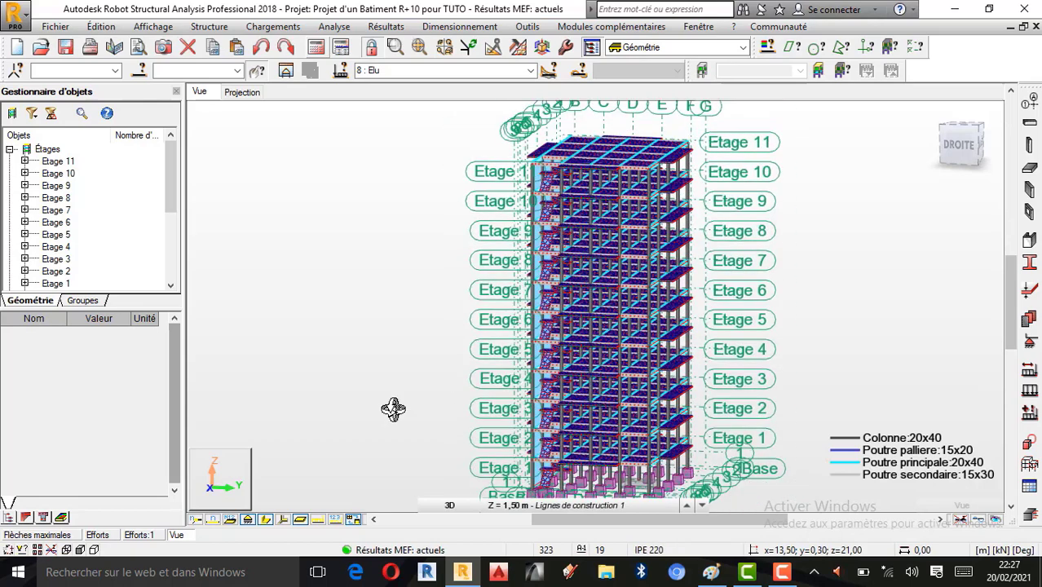
left_click(249, 521)
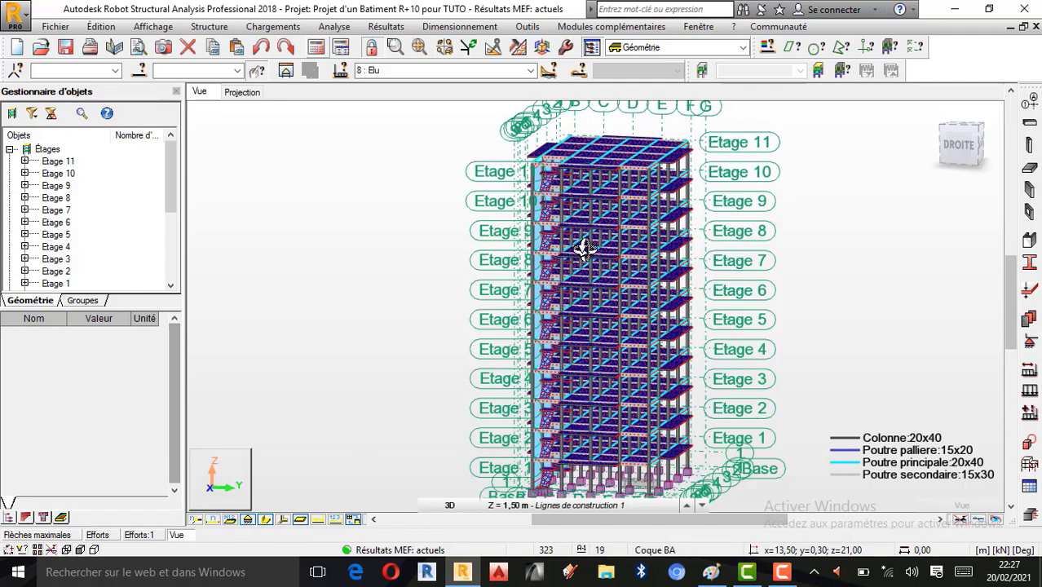
left_click_drag(585, 249, 634, 252)
scroll(548, 250, "down", 1)
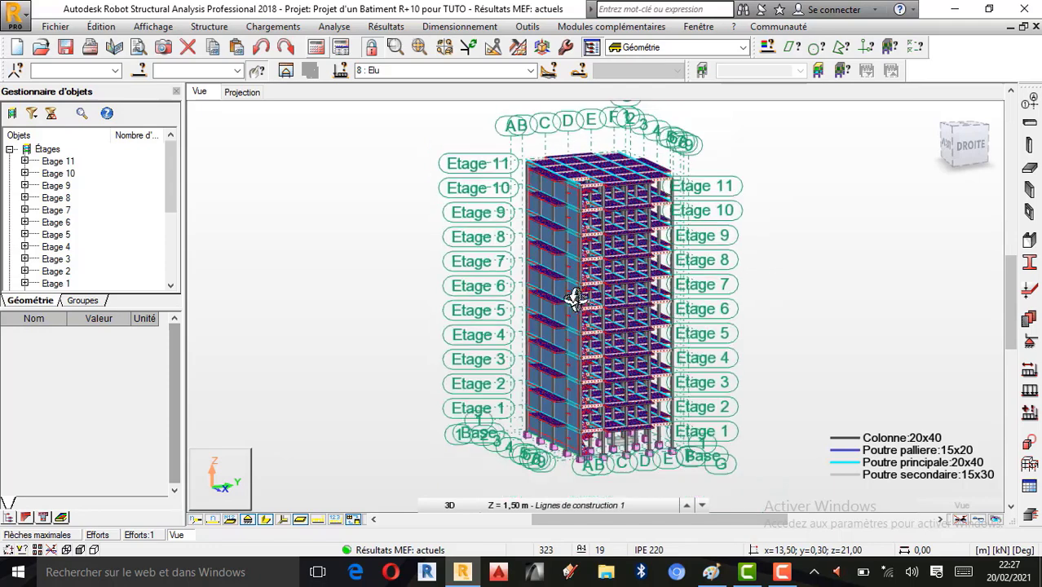
scroll(581, 302, "up", 1)
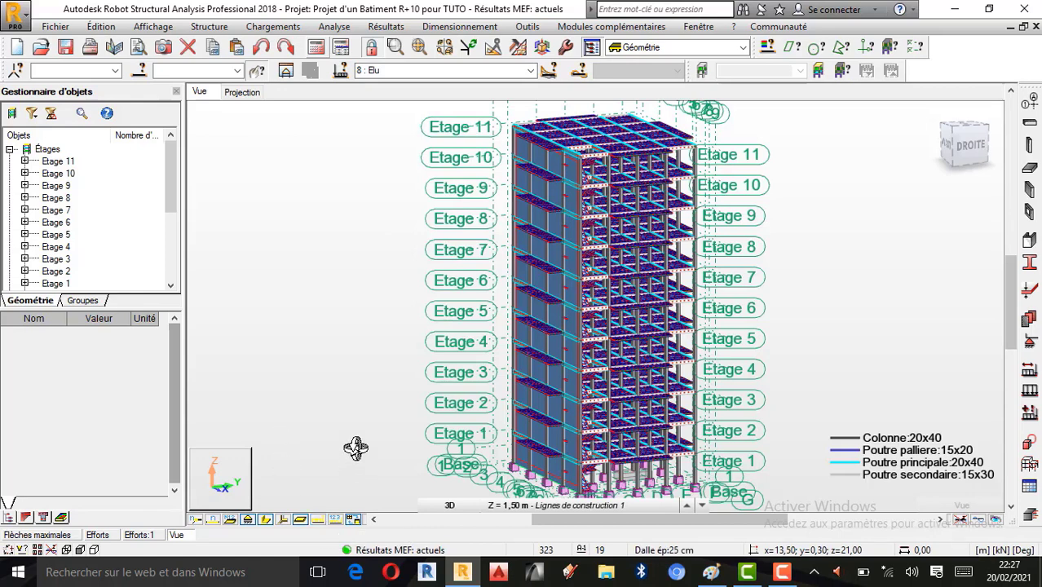
Step: Display the deformation diagram (Déformée) on the building for case 8 : Elu
left_click(387, 27)
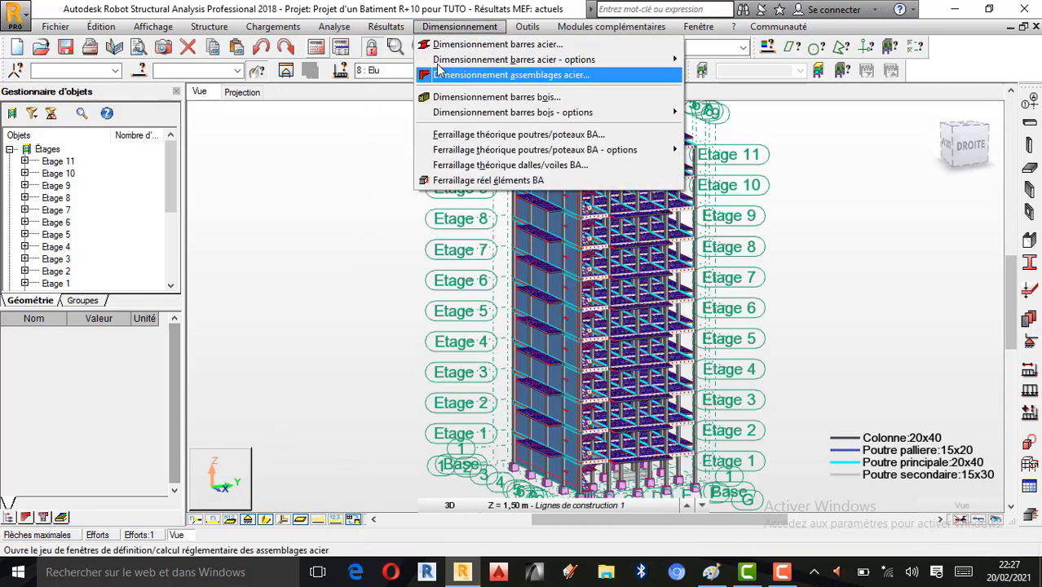
left_click(404, 83)
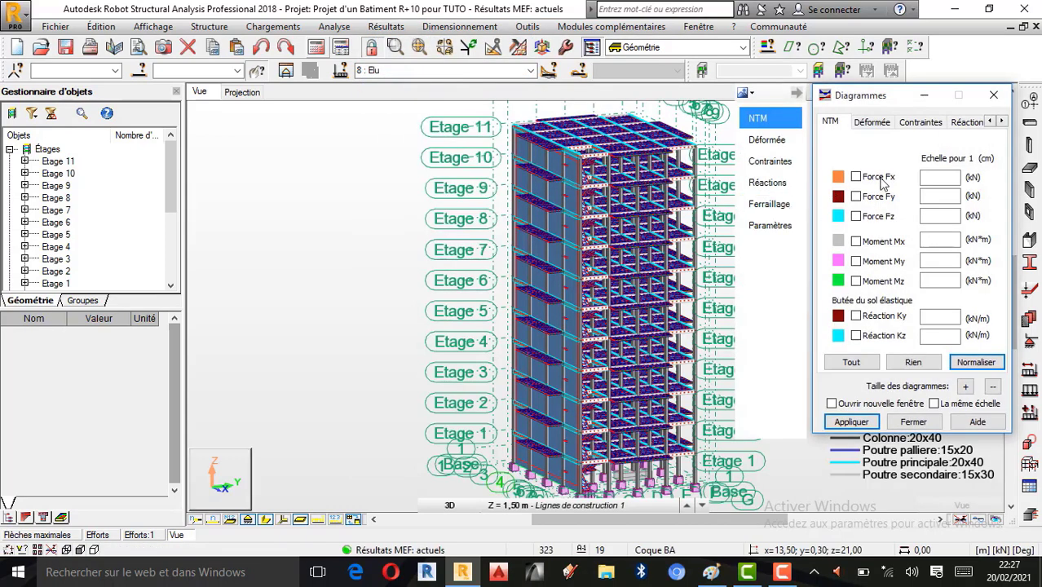
left_click(767, 141)
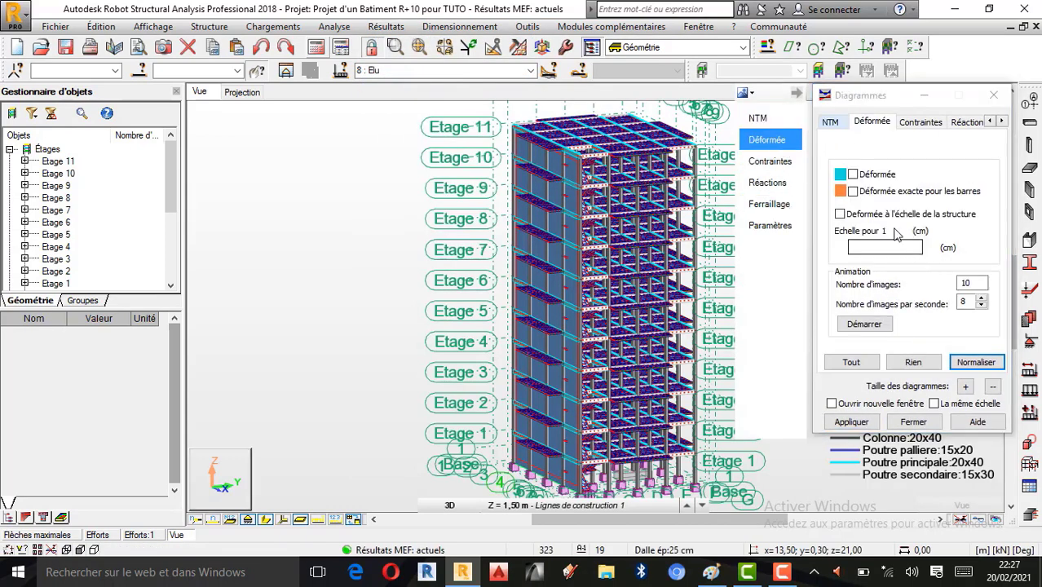
left_click(862, 425)
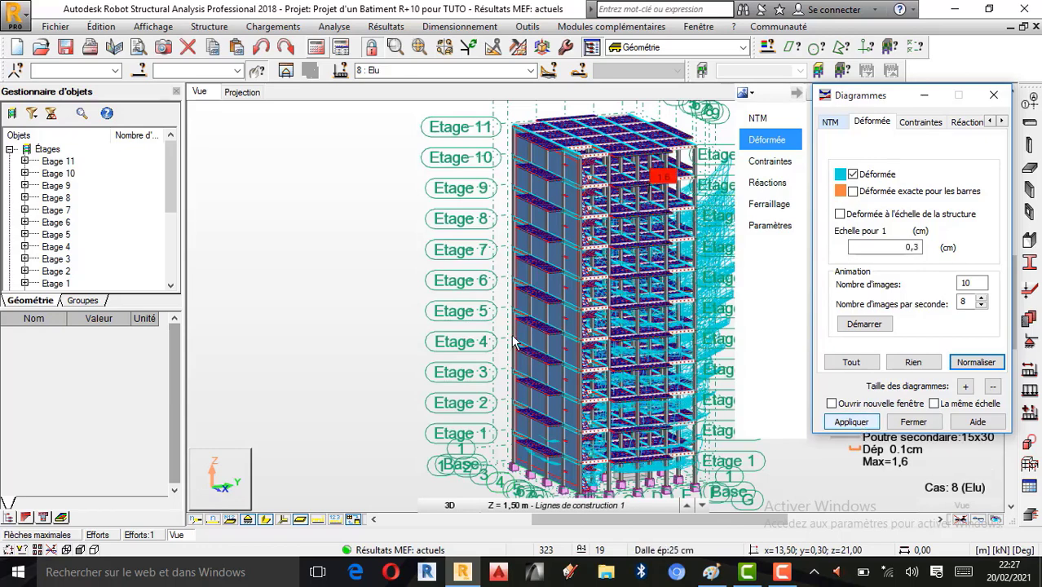
Step: Examine the building's deformed shape from the wall side and reapply the deformation diagram
scroll(244, 335, "down", 1)
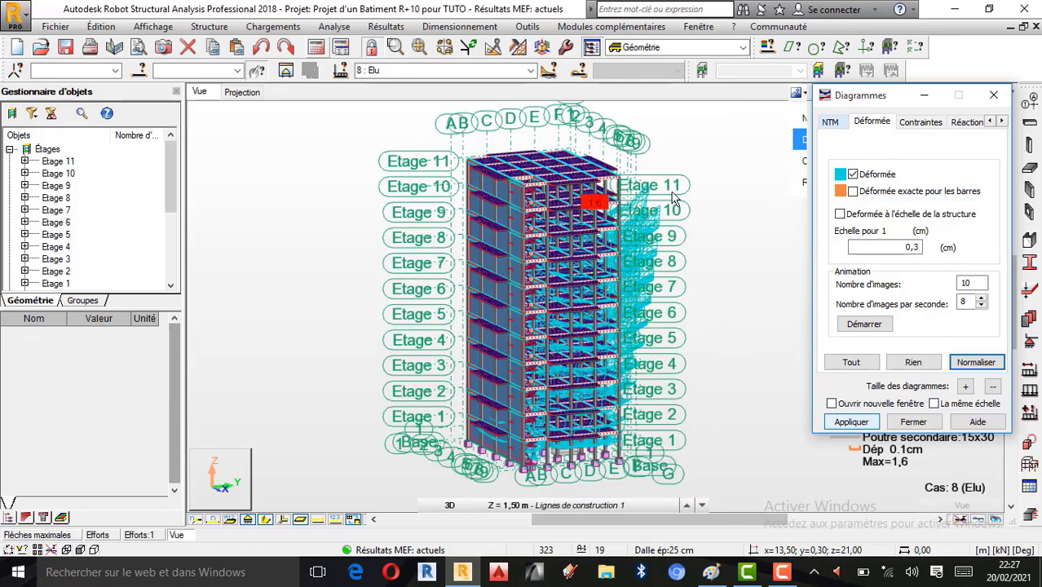
scroll(652, 197, "up", 2)
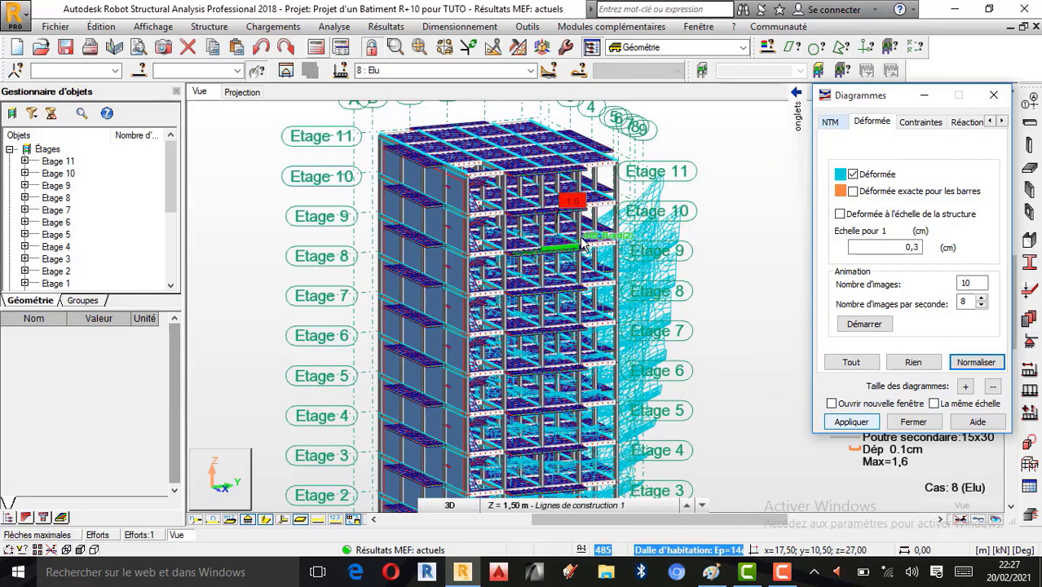
scroll(581, 243, "down", 3)
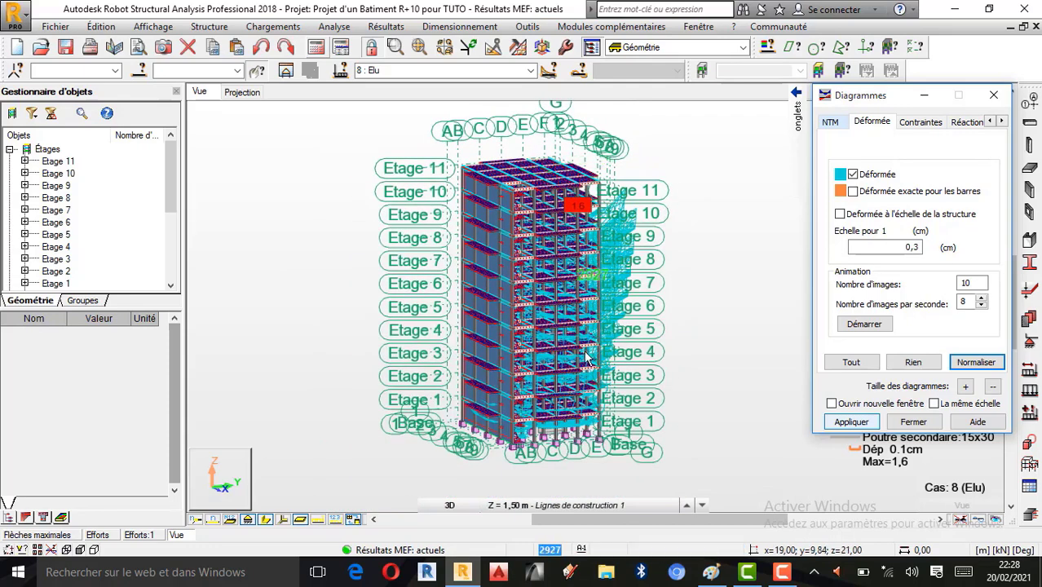
scroll(585, 357, "up", 1)
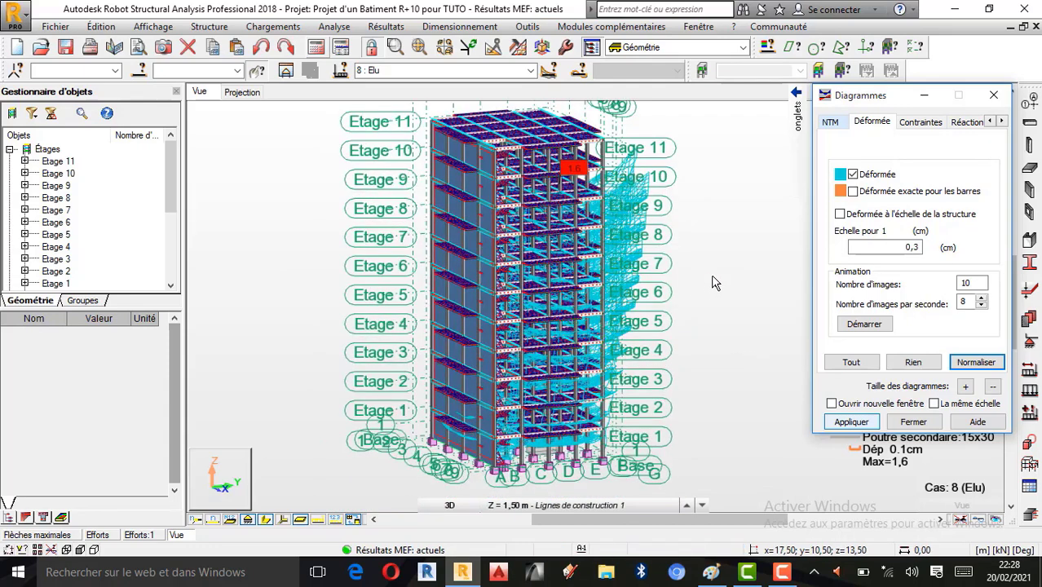
right_click(593, 288)
left_click(597, 350)
left_click_drag(591, 352, 606, 354)
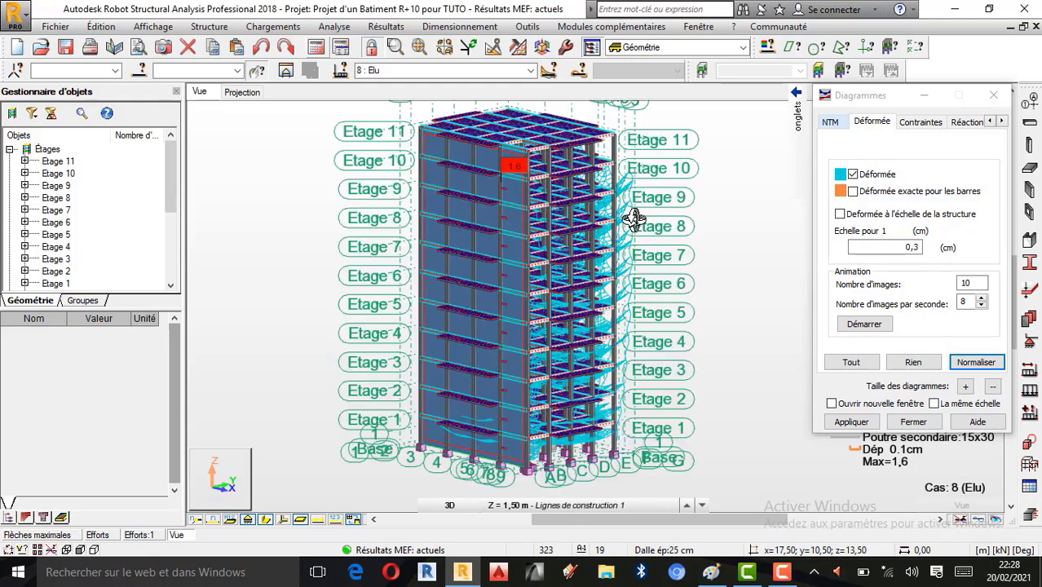
left_click_drag(634, 218, 620, 263)
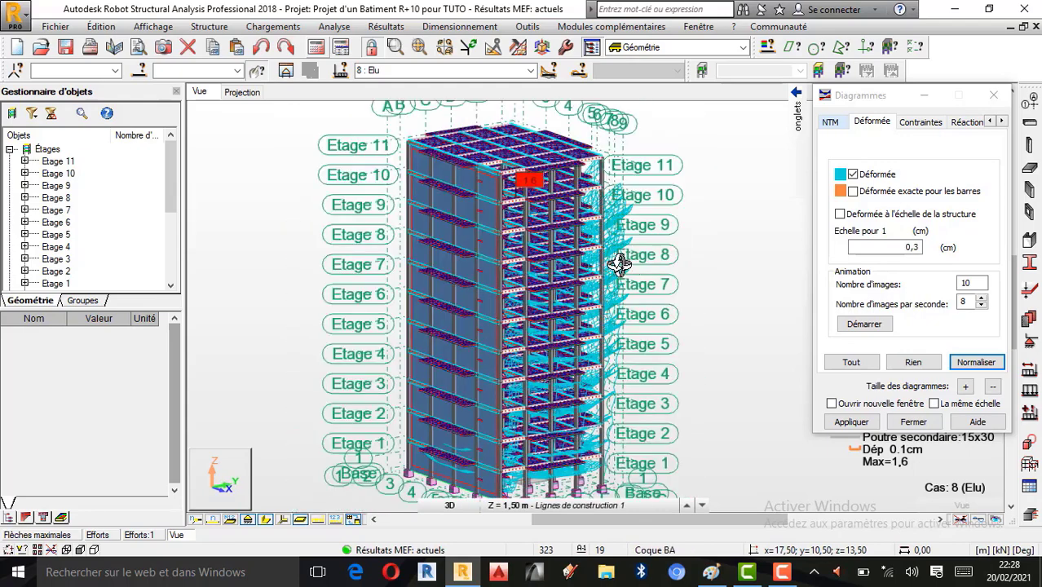
scroll(618, 264, "up", 1)
scroll(540, 254, "down", 1)
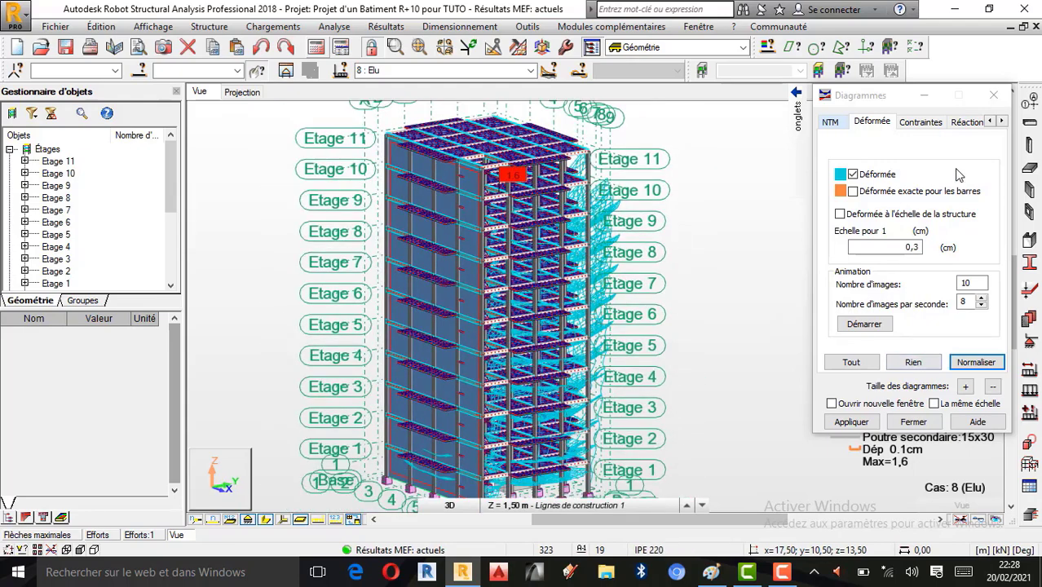
left_click(835, 416)
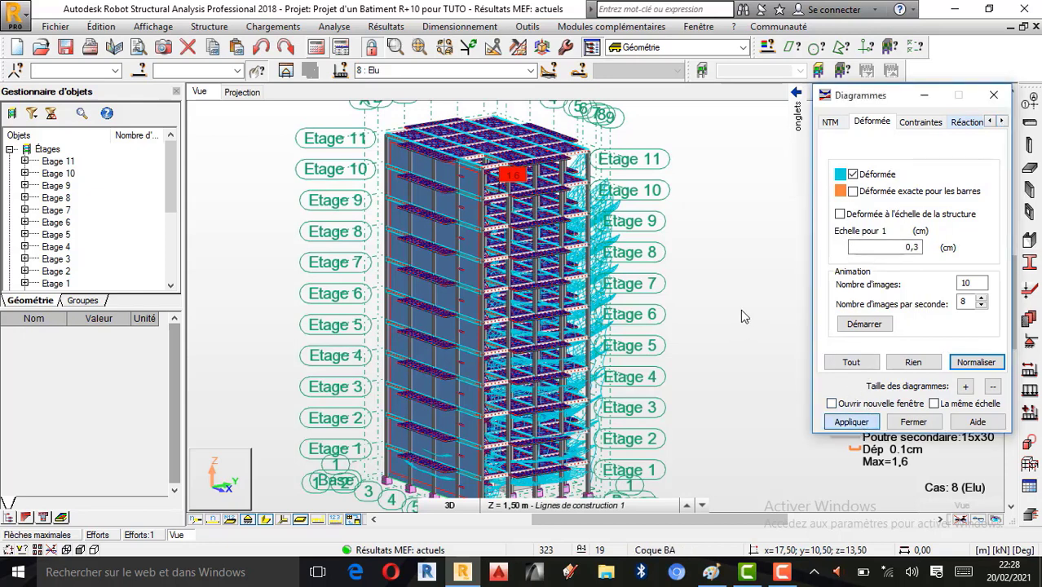
Step: Examine the deformation from the open-frame side, around the maximum displacement label on the upper floors
middle_click_drag(606, 290, 521, 293, "shift")
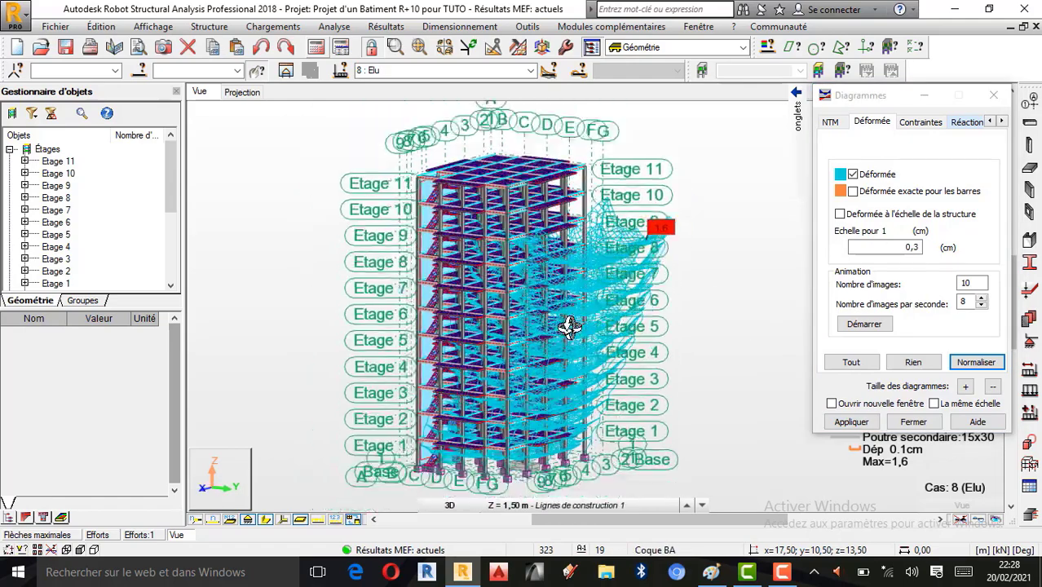
scroll(538, 371, "up", 1)
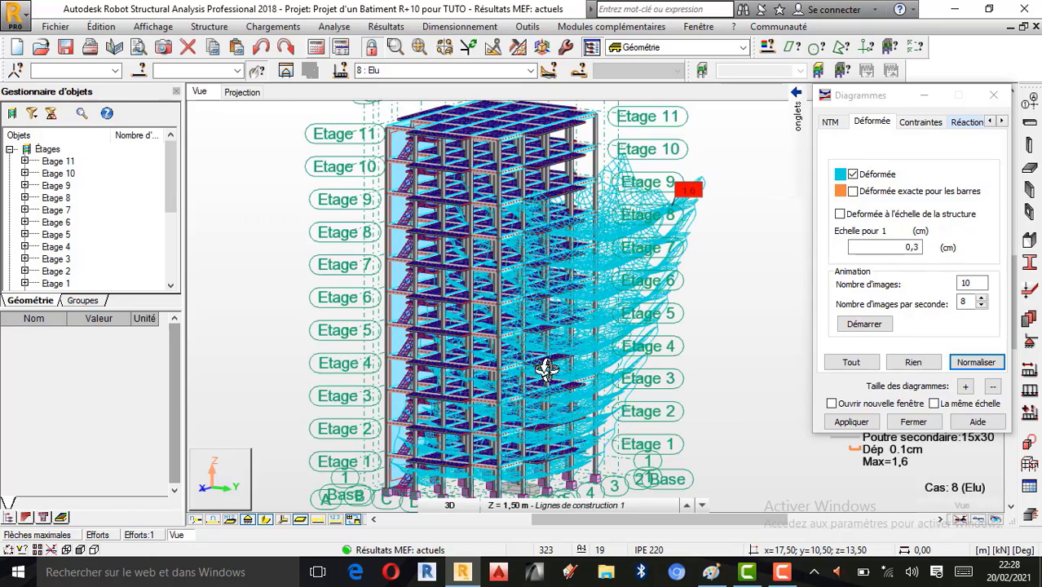
scroll(526, 377, "up", 3)
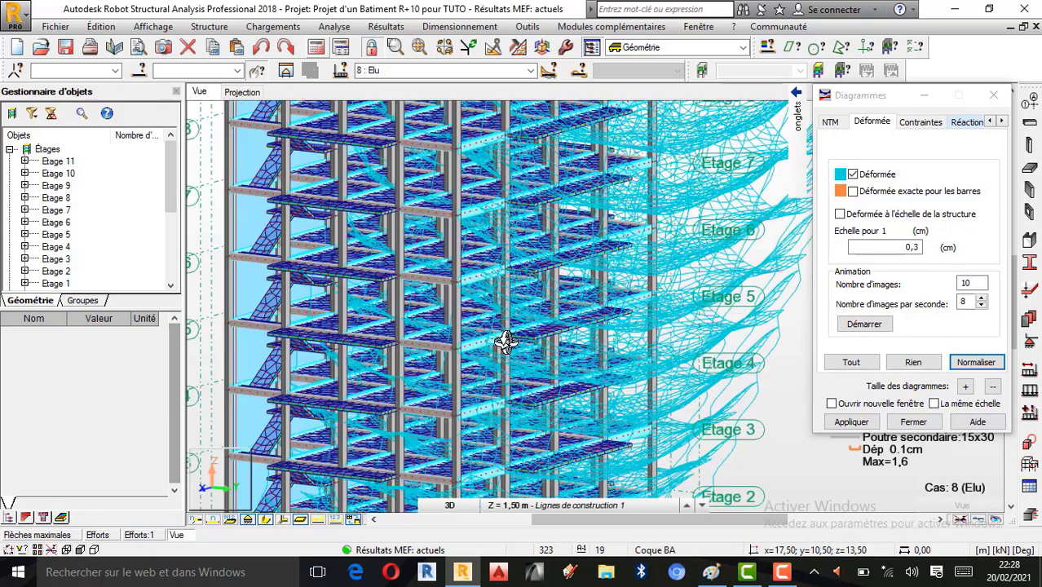
scroll(502, 343, "down", 2)
scroll(537, 310, "down", 2)
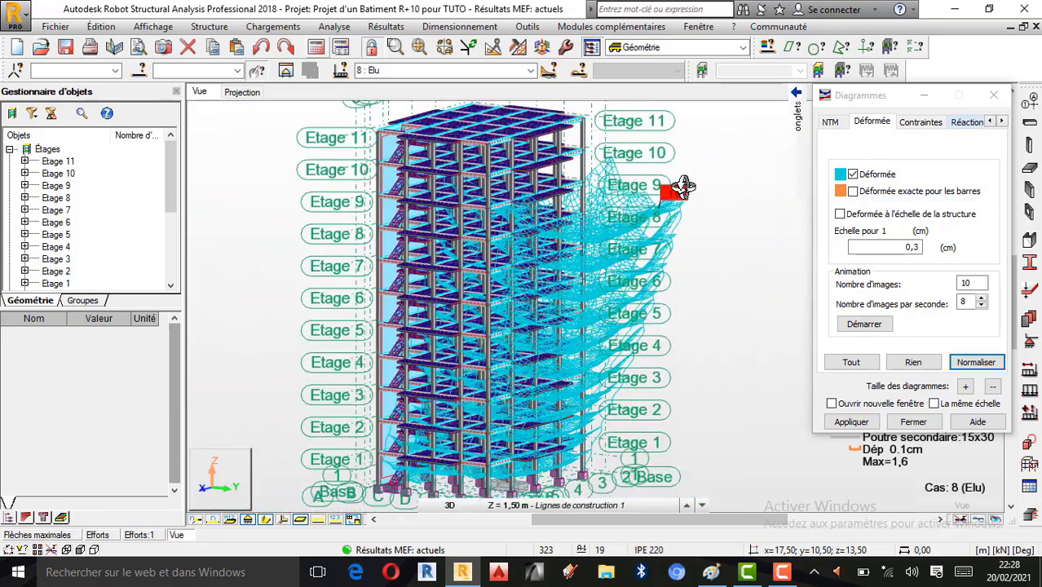
scroll(683, 186, "up", 2)
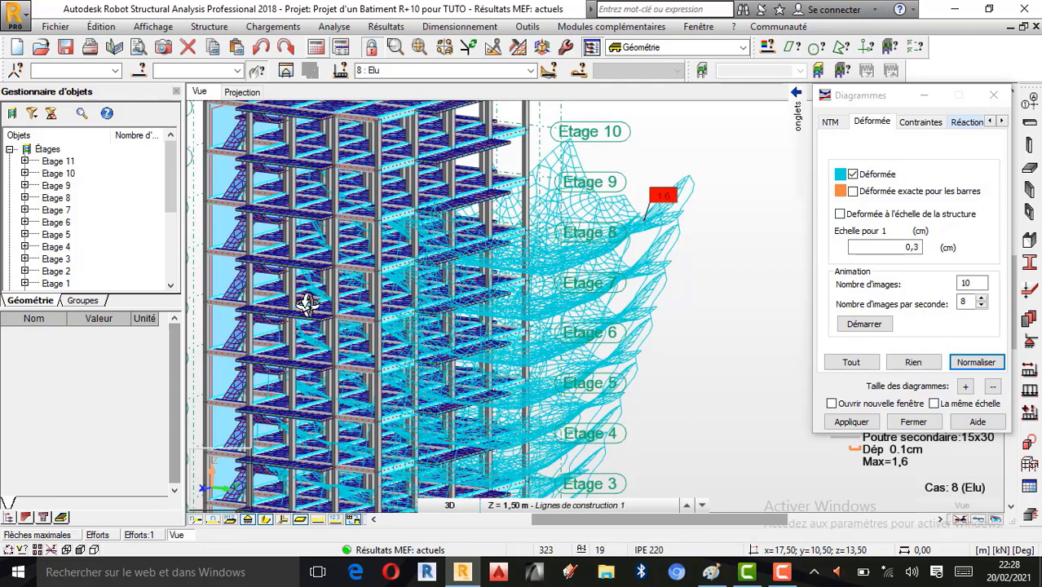
scroll(298, 304, "up", 1)
scroll(390, 308, "down", 1)
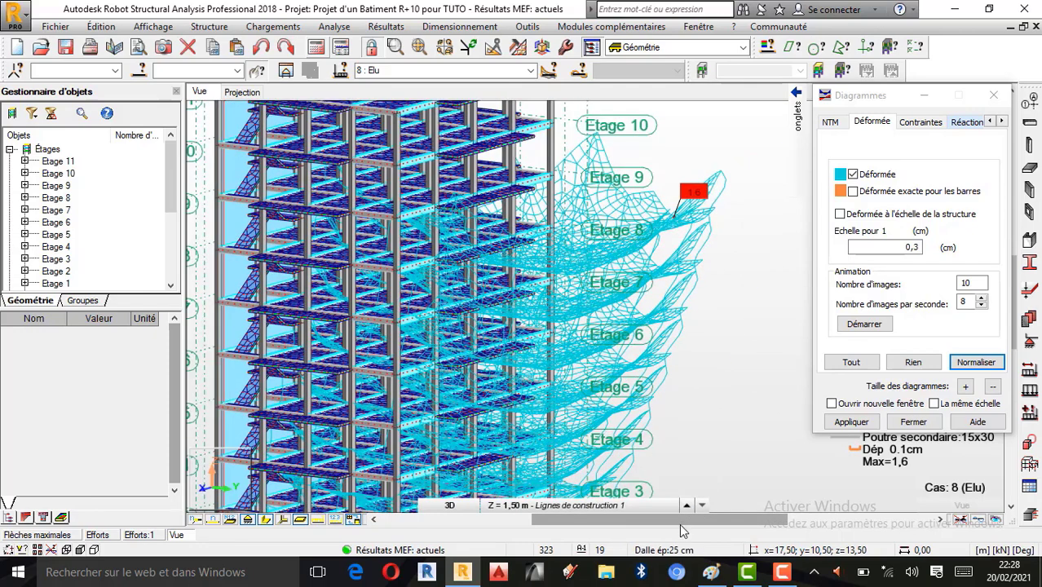
Step: Switch to Paint and handwrite in orange below the Vent note: angle symbol, 0° = 1,6 (ELU)
left_click(711, 571)
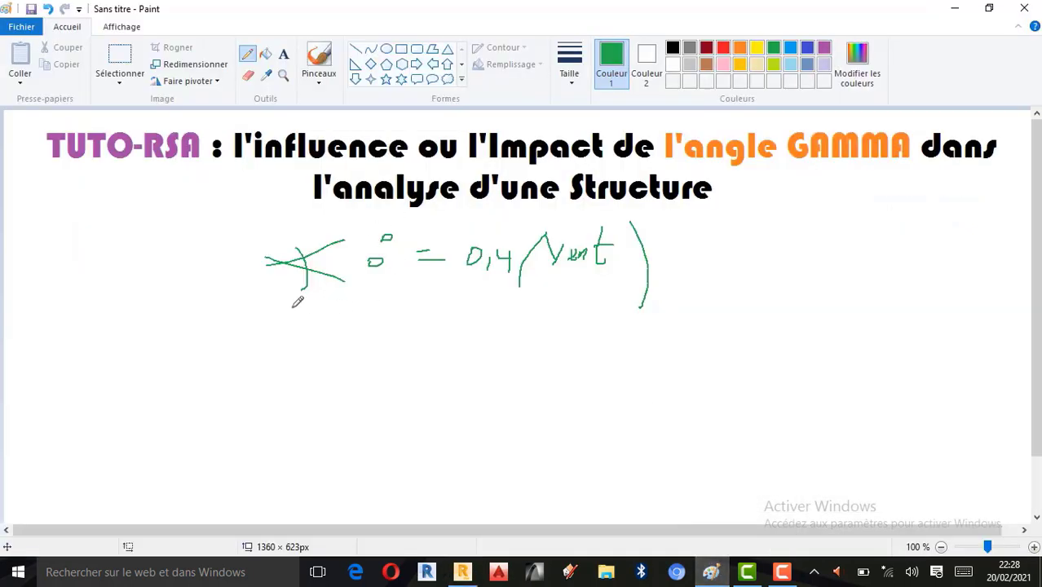
left_click(739, 48)
left_click_drag(282, 336, 353, 360)
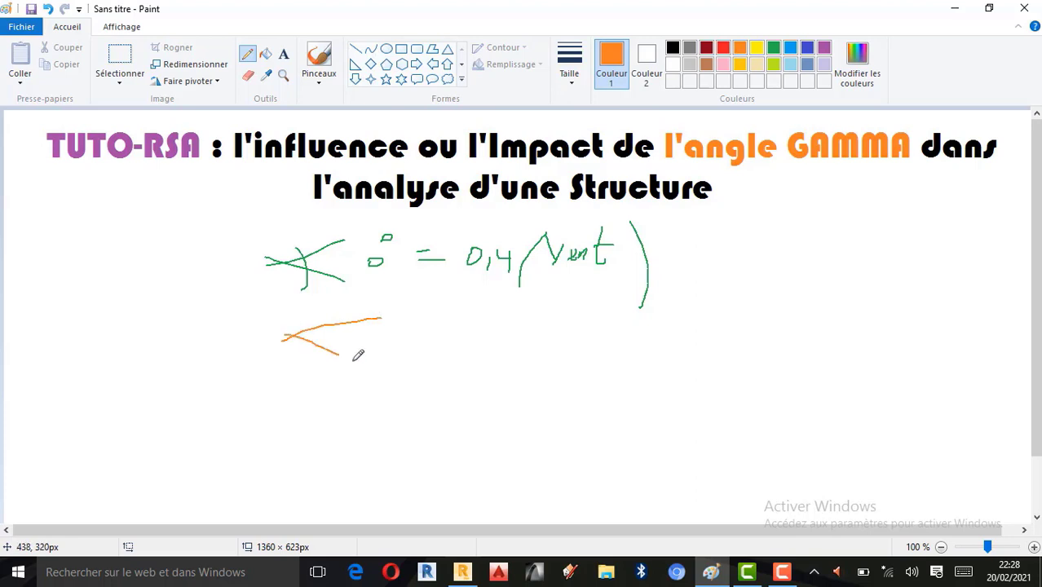
left_click_drag(304, 304, 307, 343)
left_click_drag(380, 345, 416, 315)
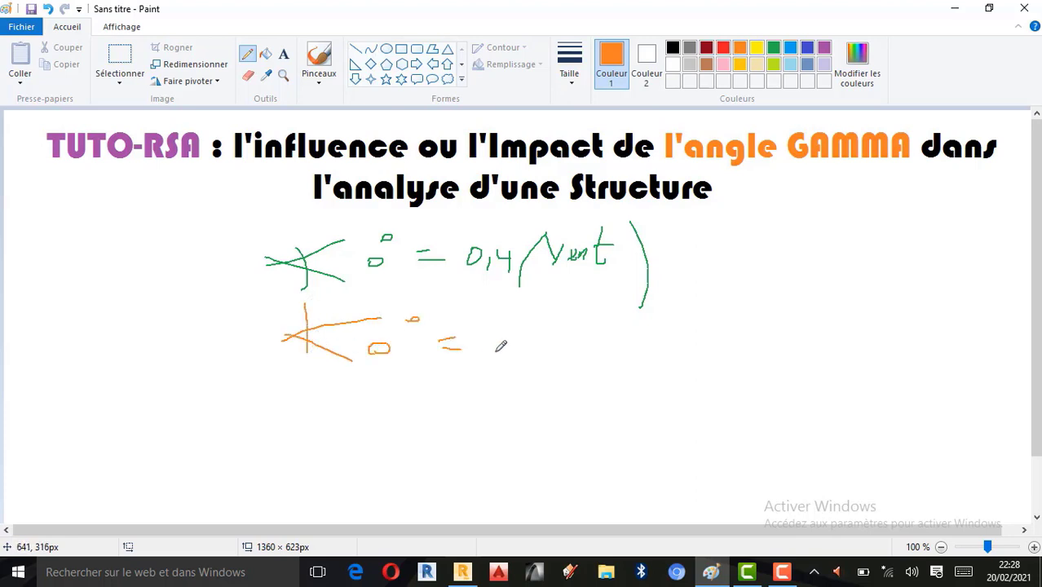
left_click_drag(493, 353, 521, 360)
left_click_drag(548, 324, 540, 343)
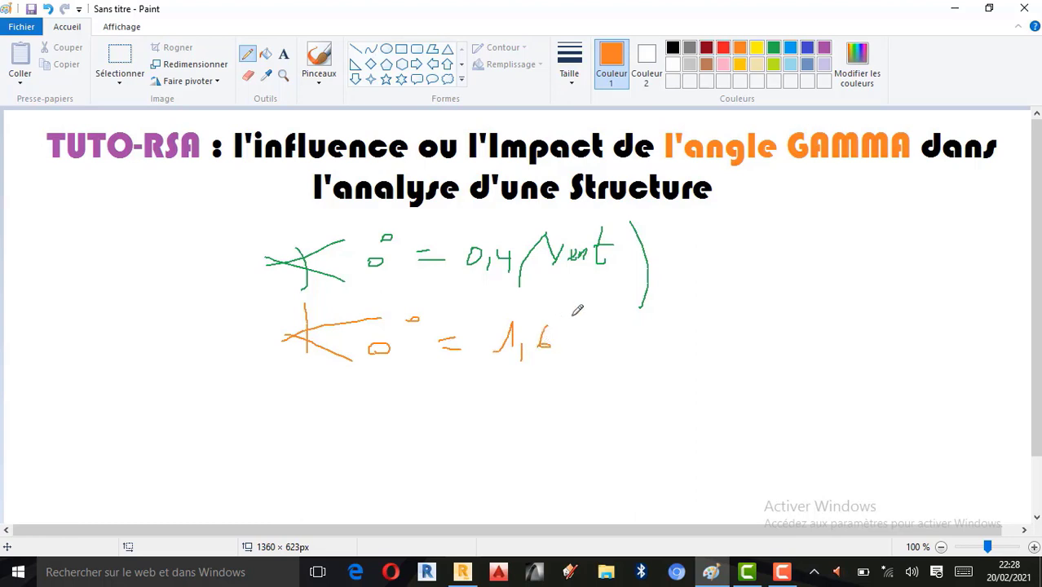
mouse_move(584, 296)
left_mouse_down()
mouse_move(588, 350)
mouse_move(641, 342)
mouse_move(635, 320)
mouse_move(628, 326)
mouse_move(670, 346)
mouse_move(694, 327)
left_mouse_up()
left_click_drag(707, 282, 727, 357)
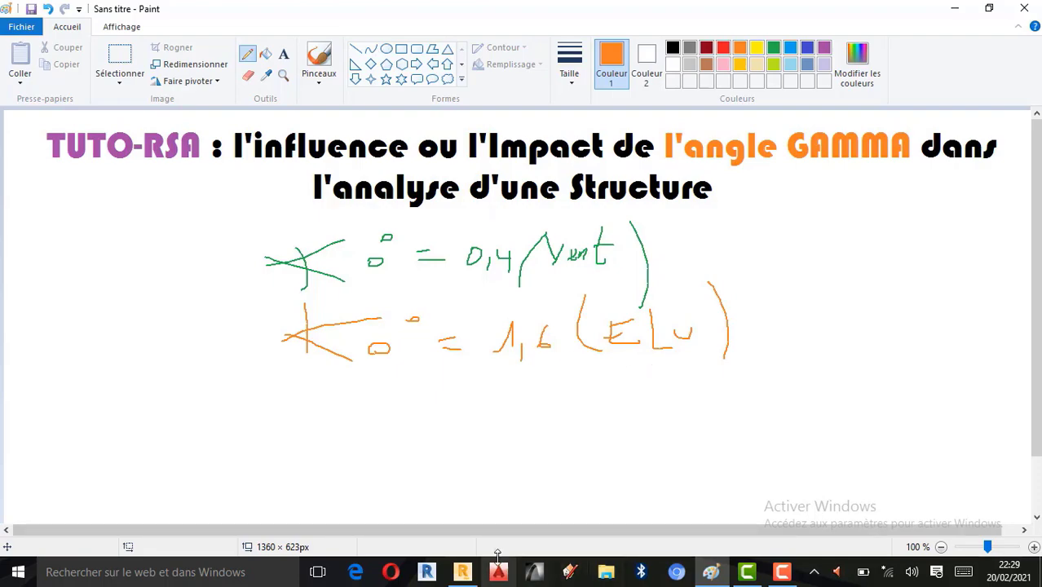
Step: Return to Robot Structural Analysis and examine the deformed building, then the columns and supports at its base around axes A and 9
left_click(461, 570)
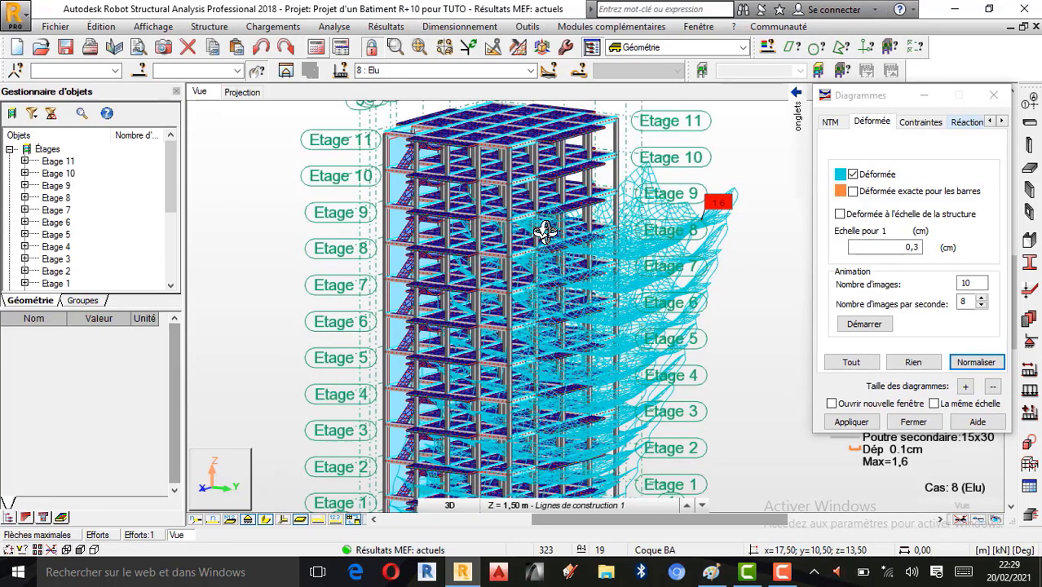
scroll(544, 231, "down", 2)
scroll(552, 349, "up", 1)
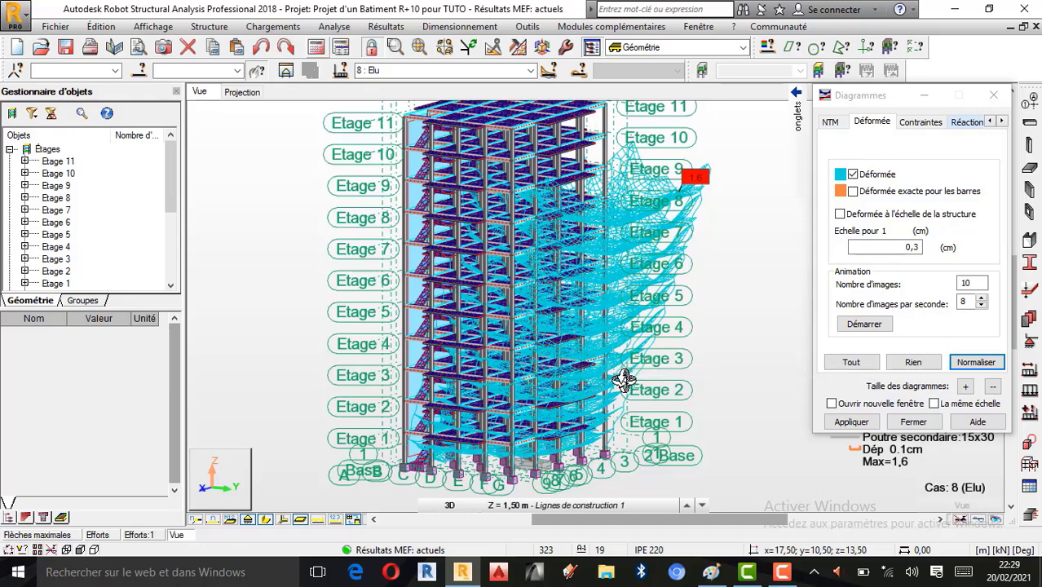
left_click_drag(624, 379, 580, 339)
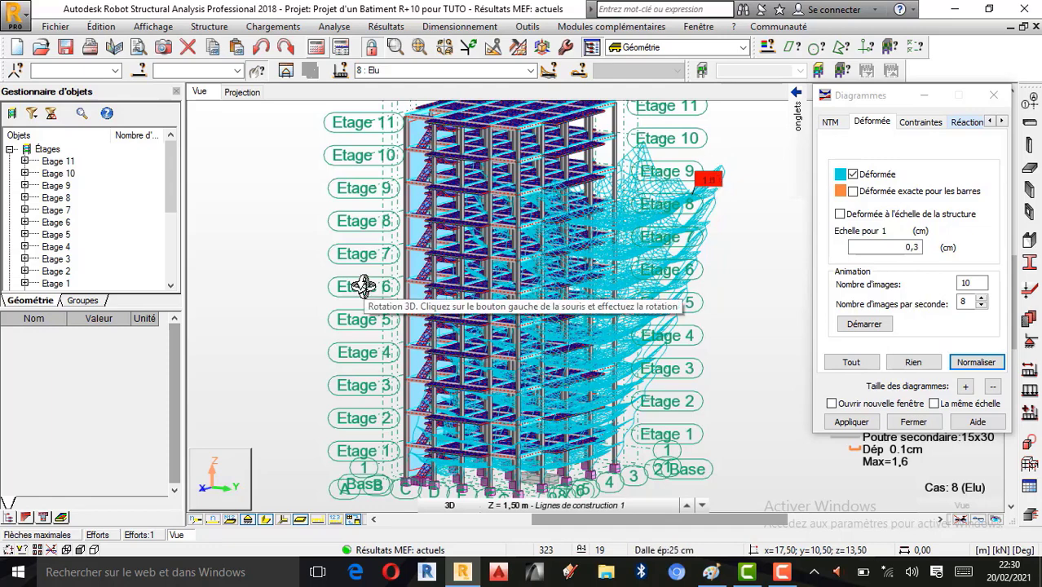
left_click_drag(414, 249, 518, 451)
scroll(519, 451, "up", 4)
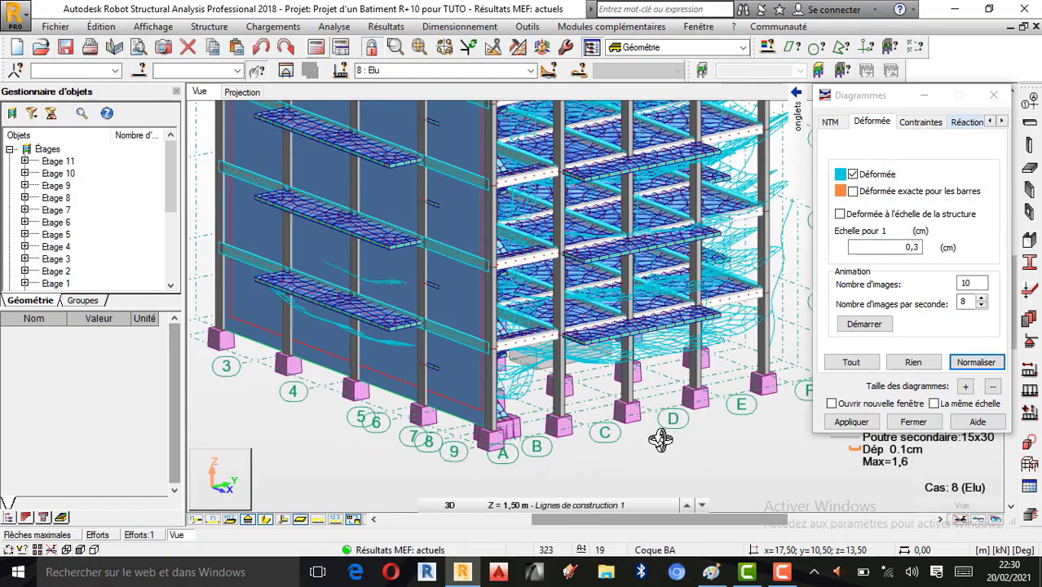
right_click(542, 424)
left_click(581, 204)
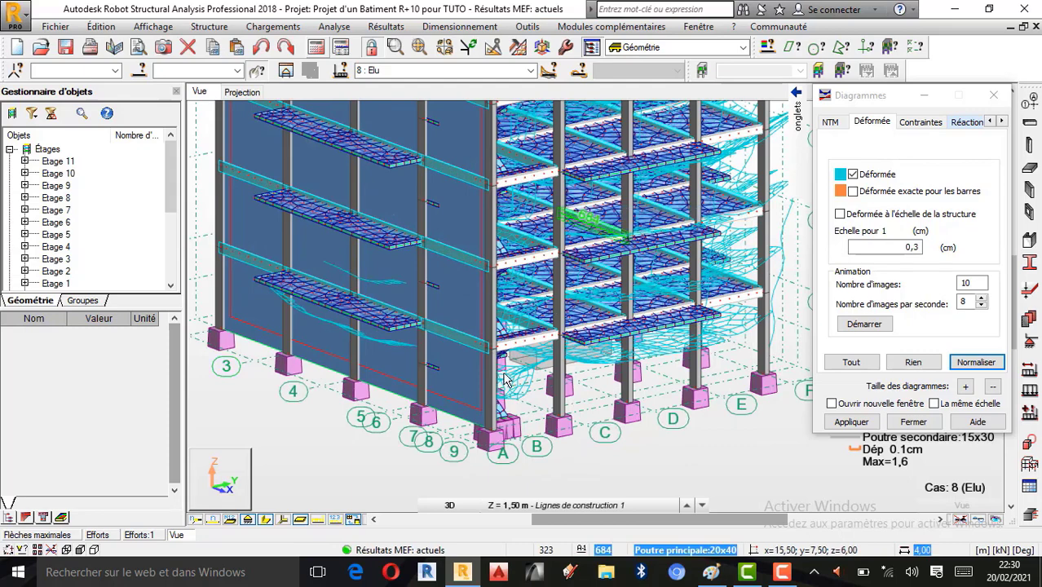
scroll(503, 383, "up", 1)
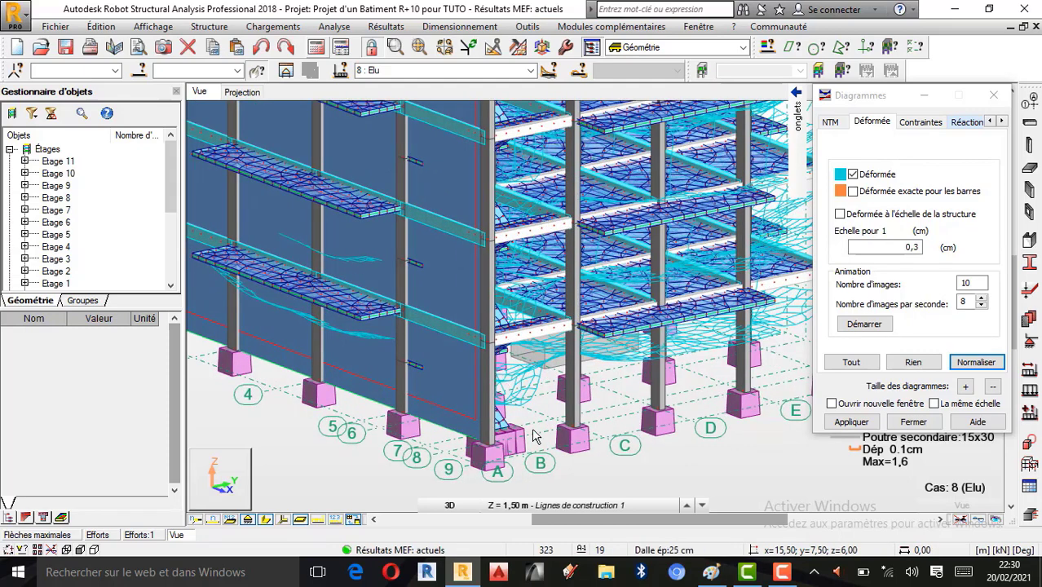
scroll(520, 471, "down", 5)
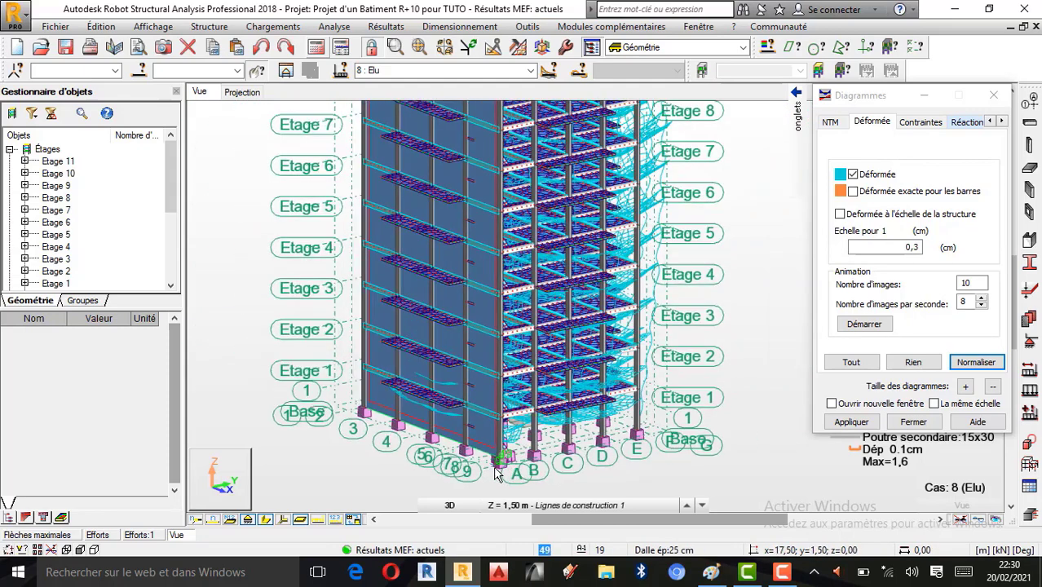
Step: Examine the deformed building around the maximum displacement label on the upper floors and the columns and supports at the base
scroll(497, 473, "down", 2)
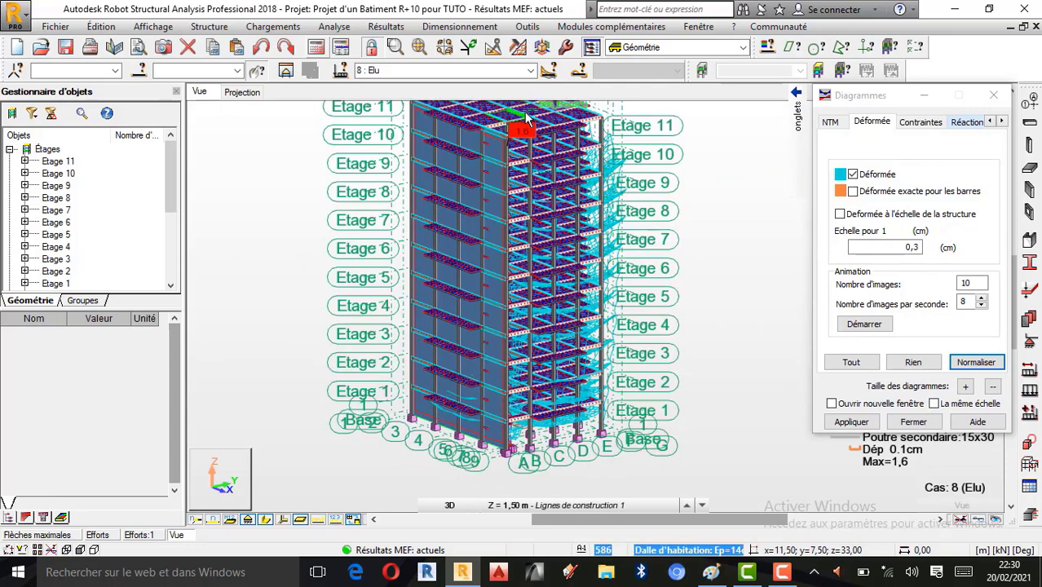
scroll(525, 120, "up", 2)
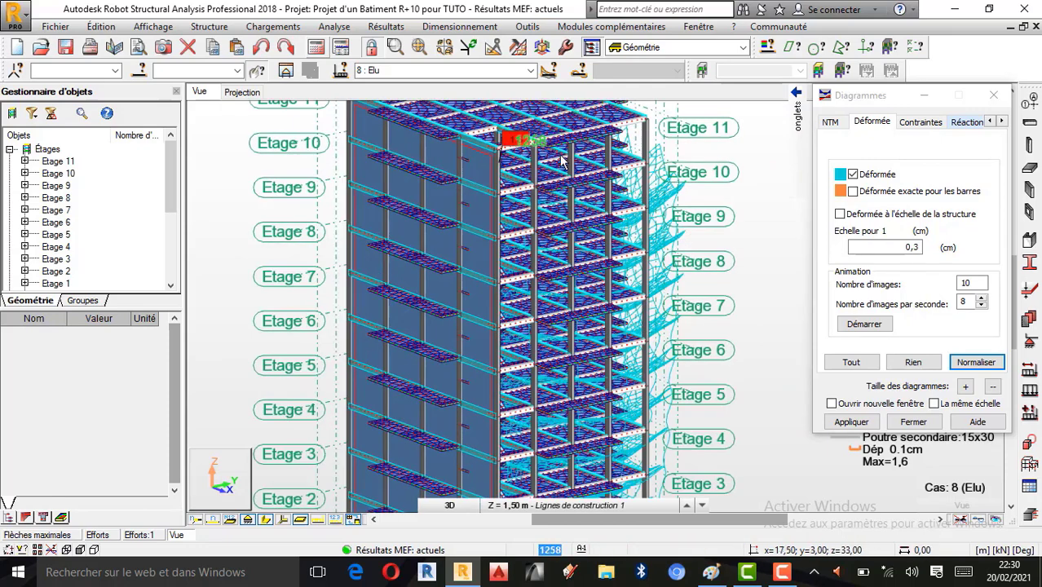
scroll(526, 146, "up", 1)
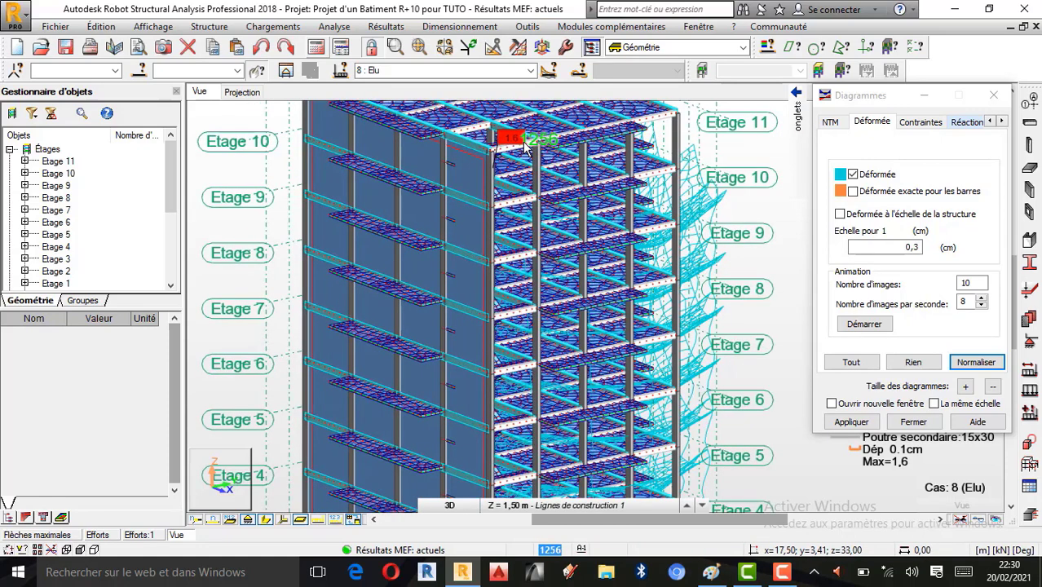
scroll(541, 187, "down", 3)
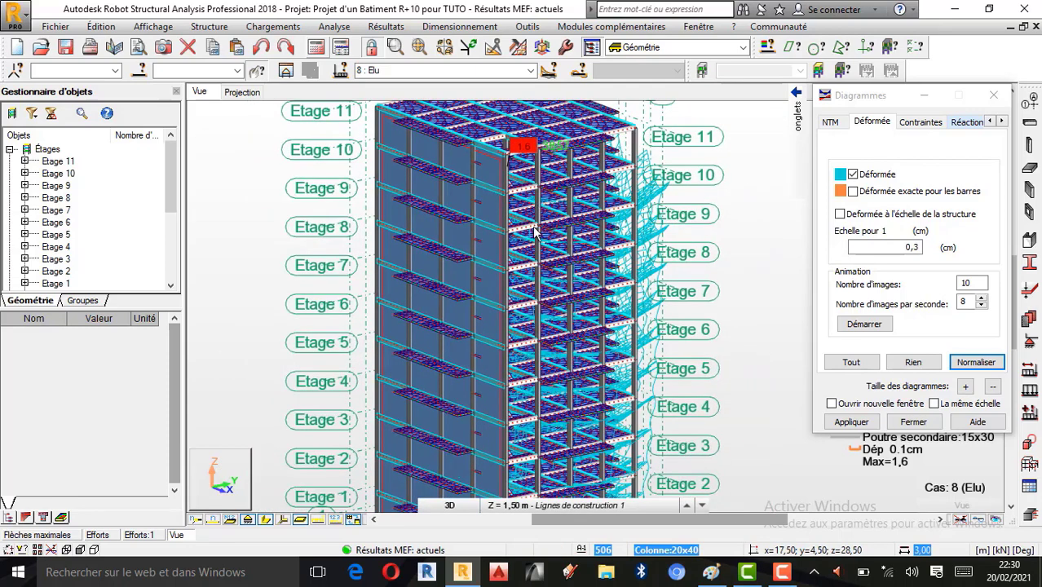
scroll(517, 487, "up", 4)
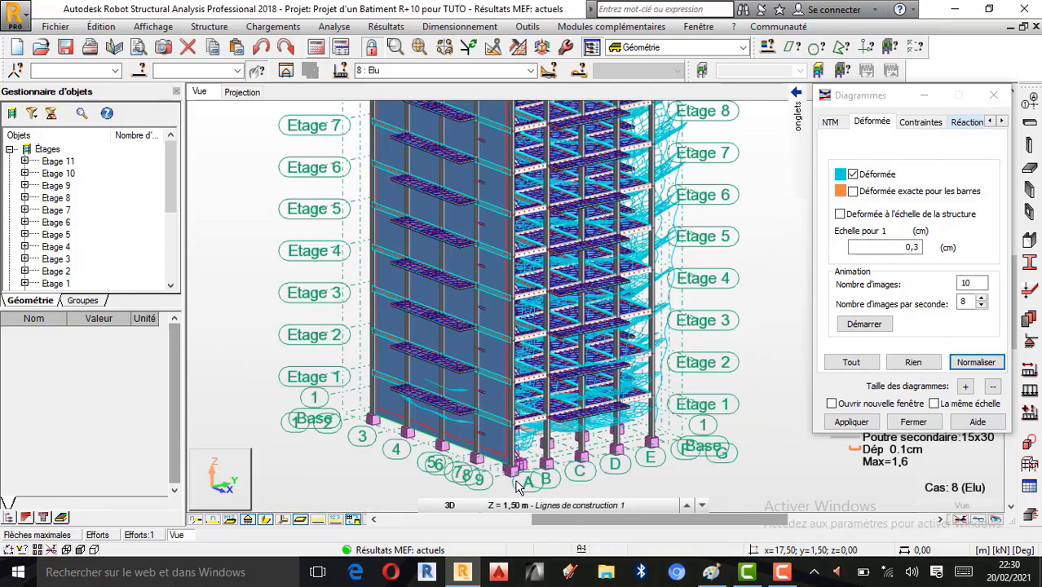
scroll(505, 456, "up", 1)
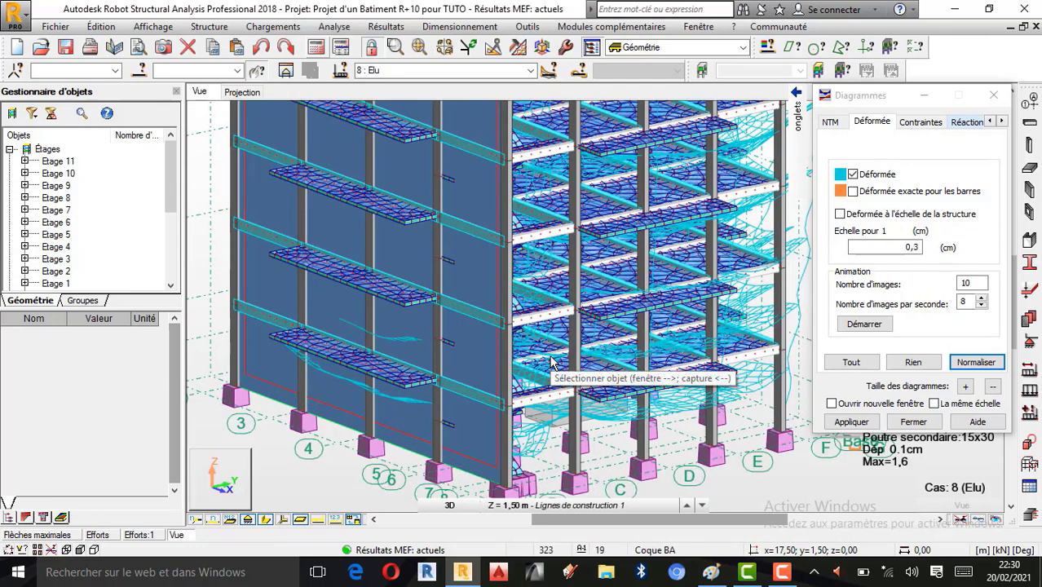
scroll(498, 451, "down", 4)
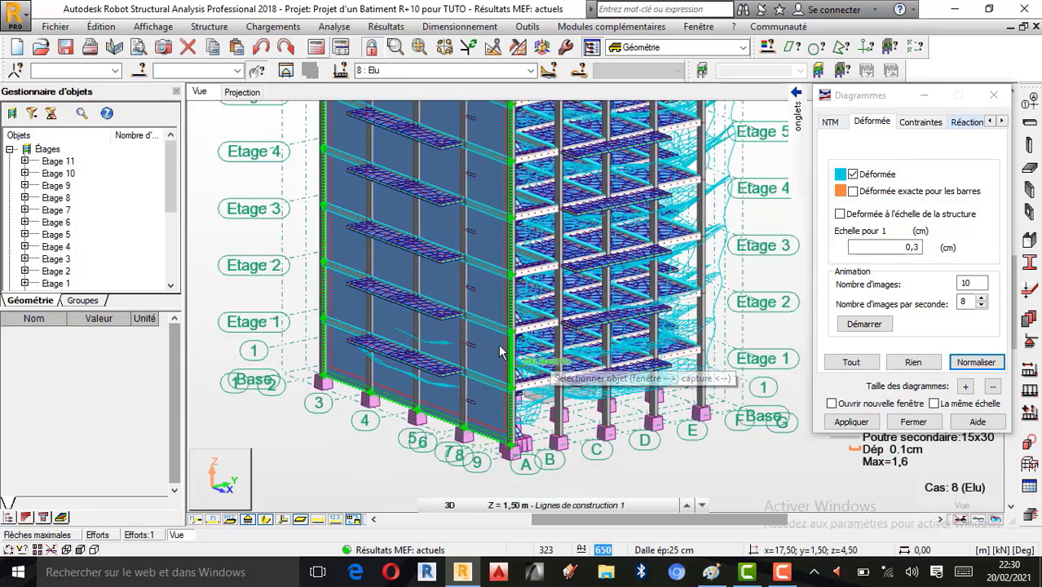
scroll(496, 445, "down", 2)
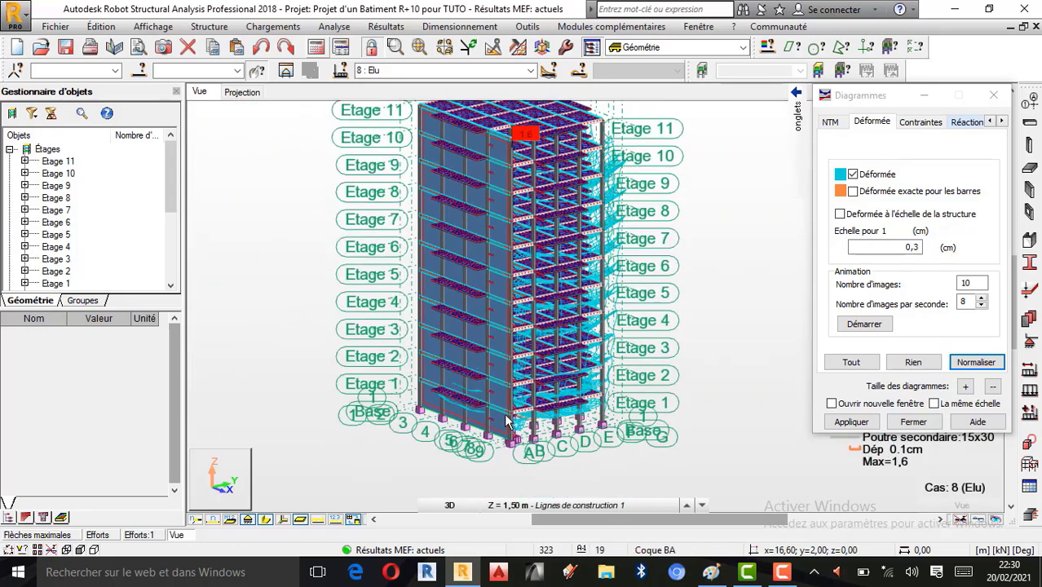
Step: Highlight the members along grid axes A, B and D in turn and inspect the selected column line on the middle floors
left_click(528, 463)
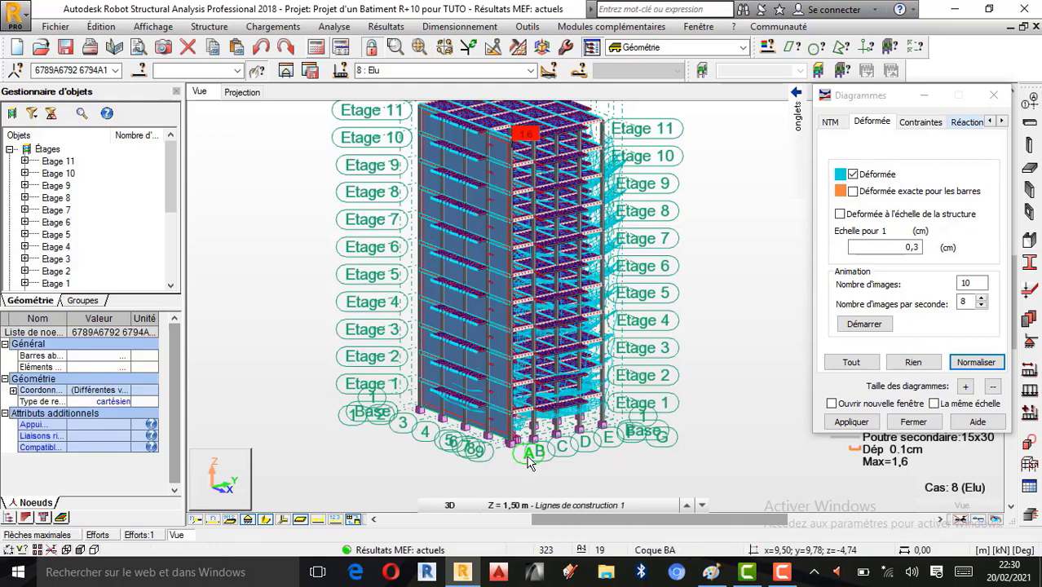
left_click(567, 473)
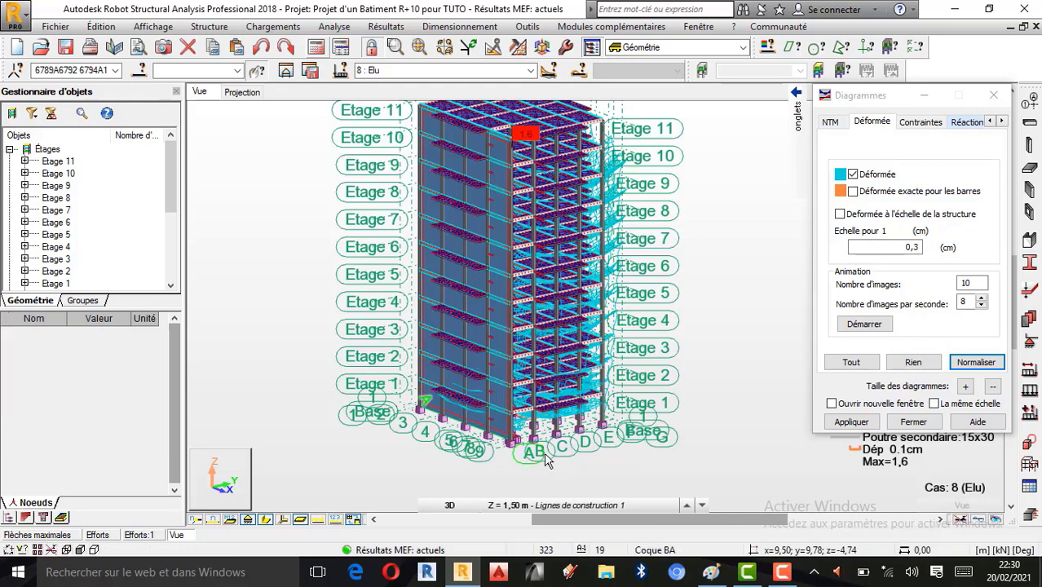
left_click(543, 449)
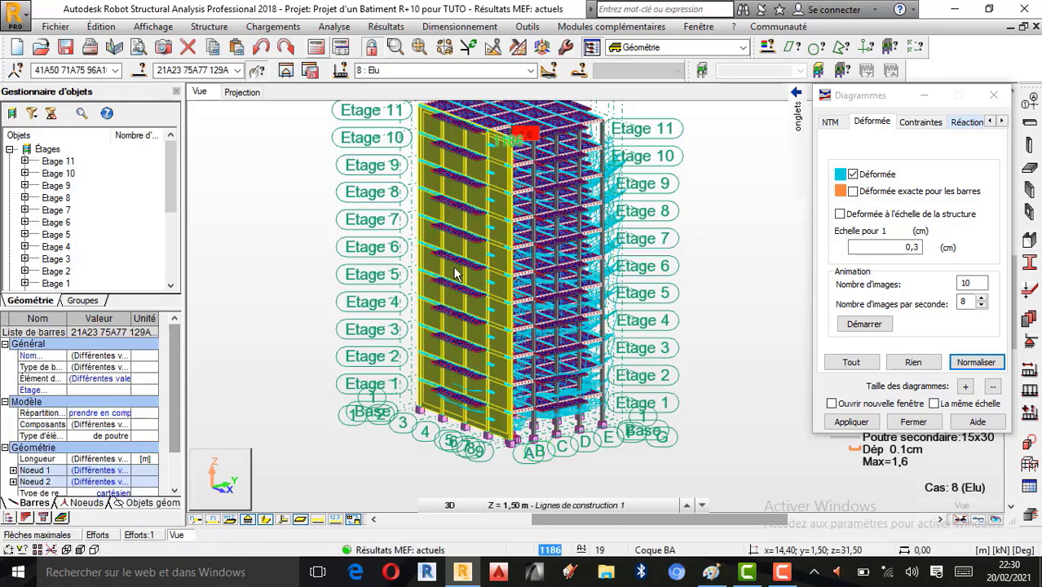
left_click(589, 451)
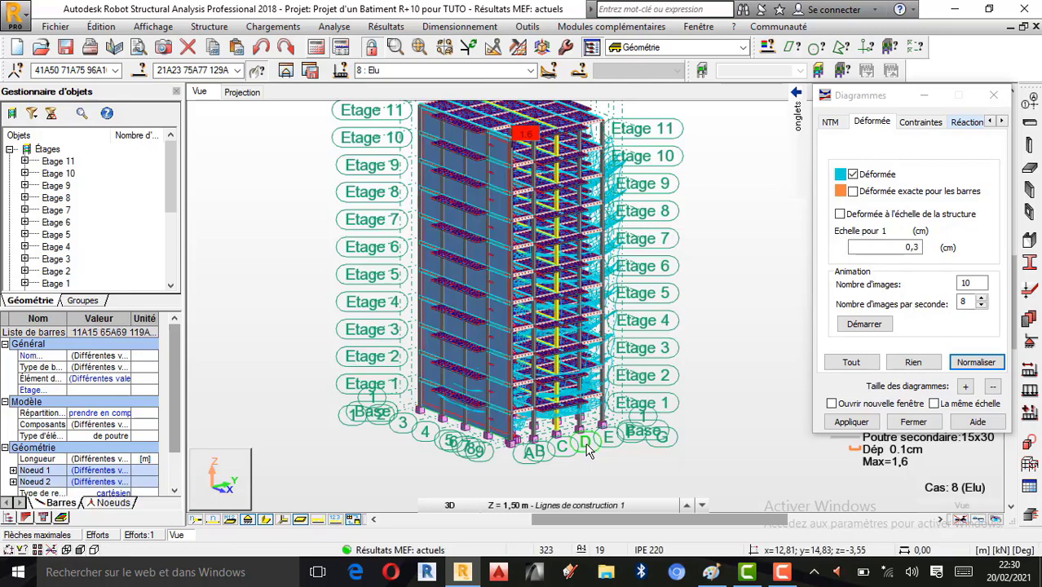
scroll(606, 258, "up", 4)
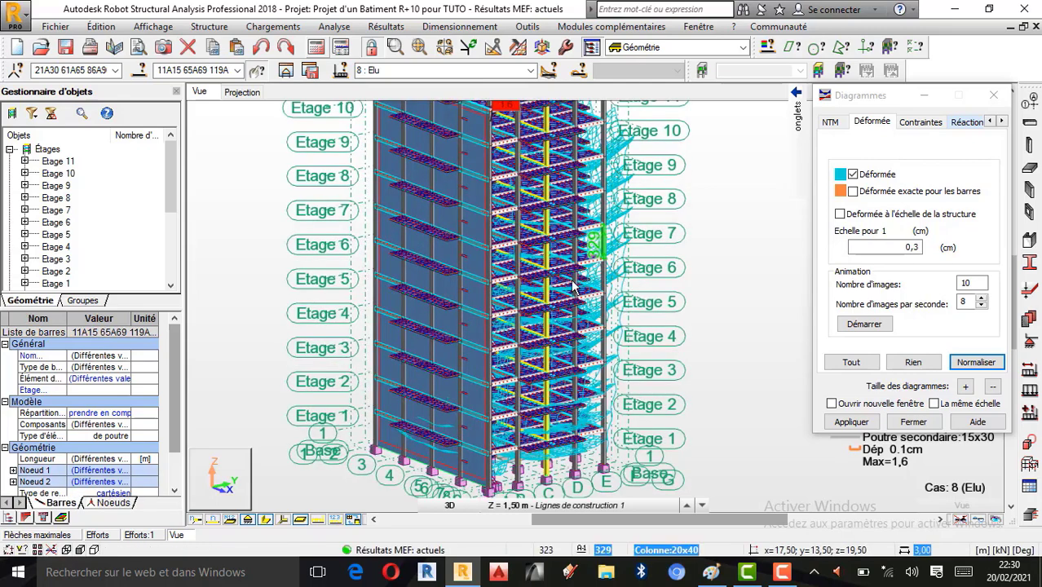
scroll(576, 260, "up", 4)
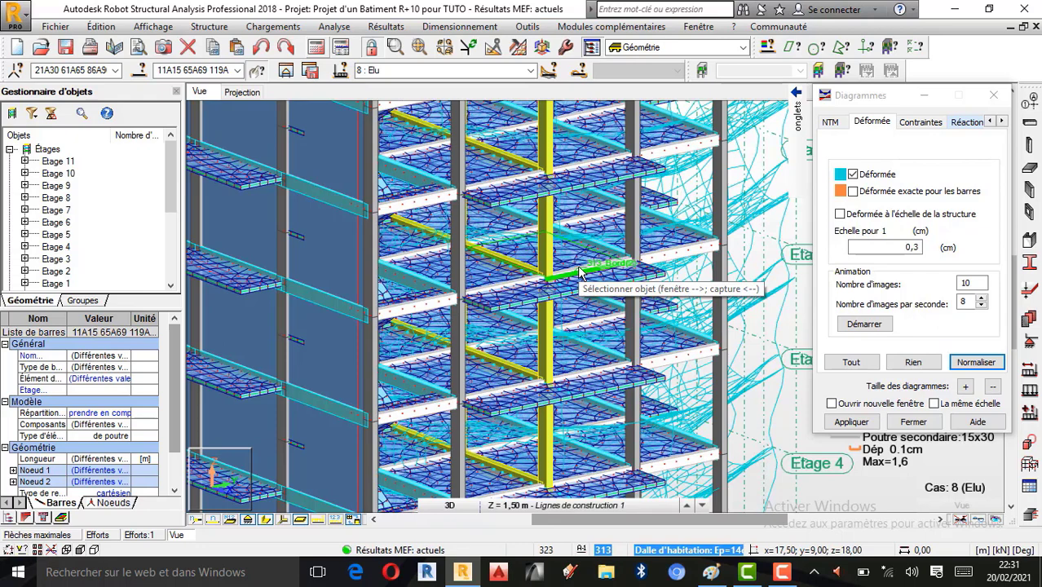
Step: Inspect the highlighted column line over the building's full height and clear the selection
left_click(781, 571)
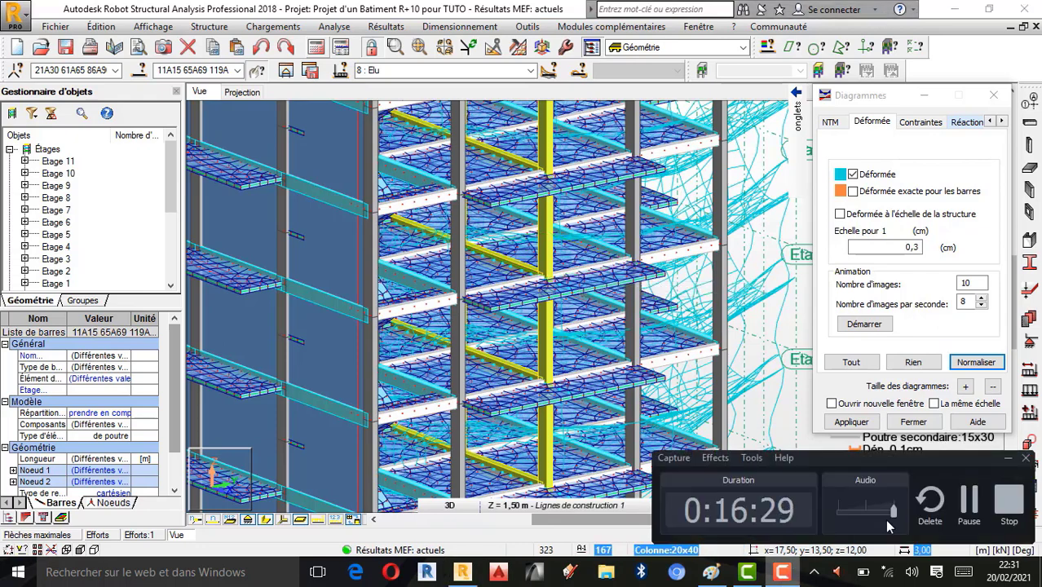
left_click(986, 490)
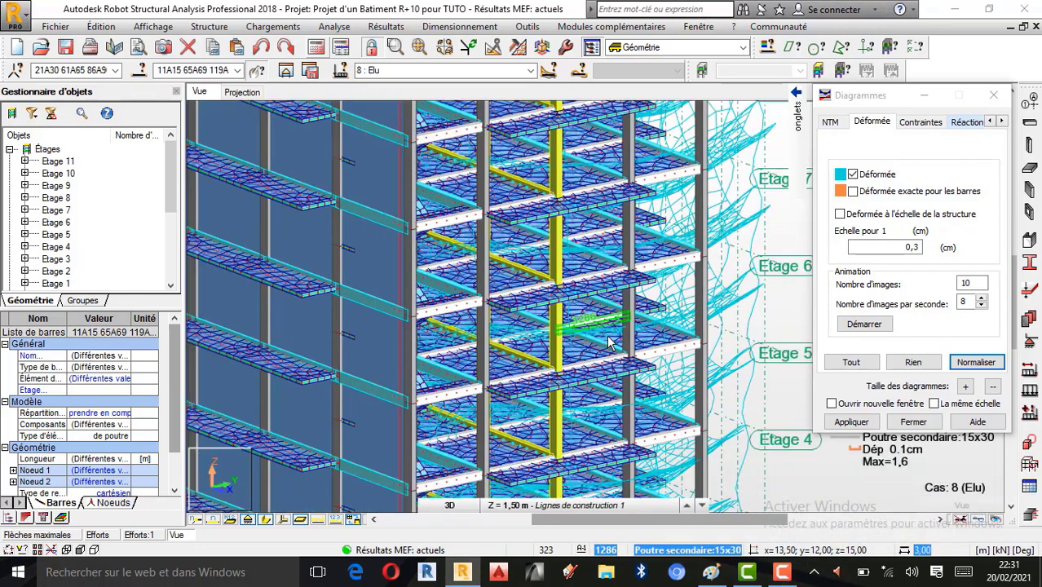
scroll(610, 343, "down", 5)
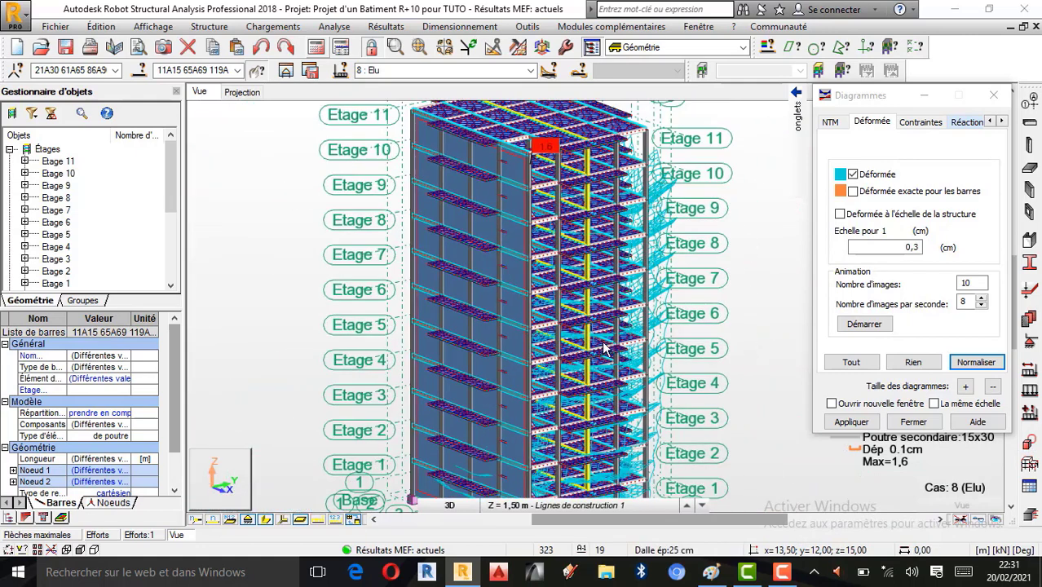
scroll(546, 253, "down", 1)
scroll(591, 406, "up", 1)
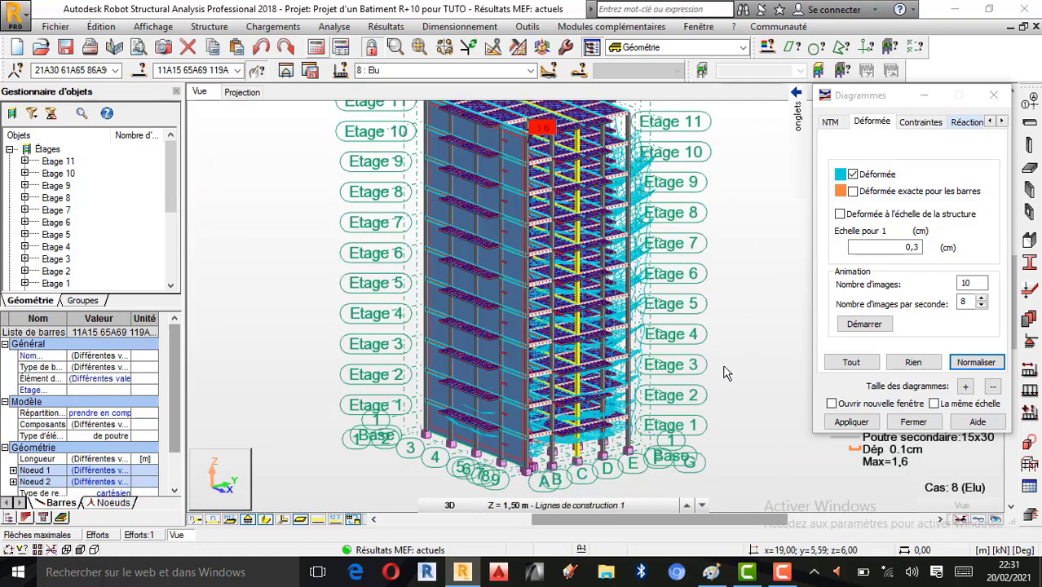
left_click(726, 376)
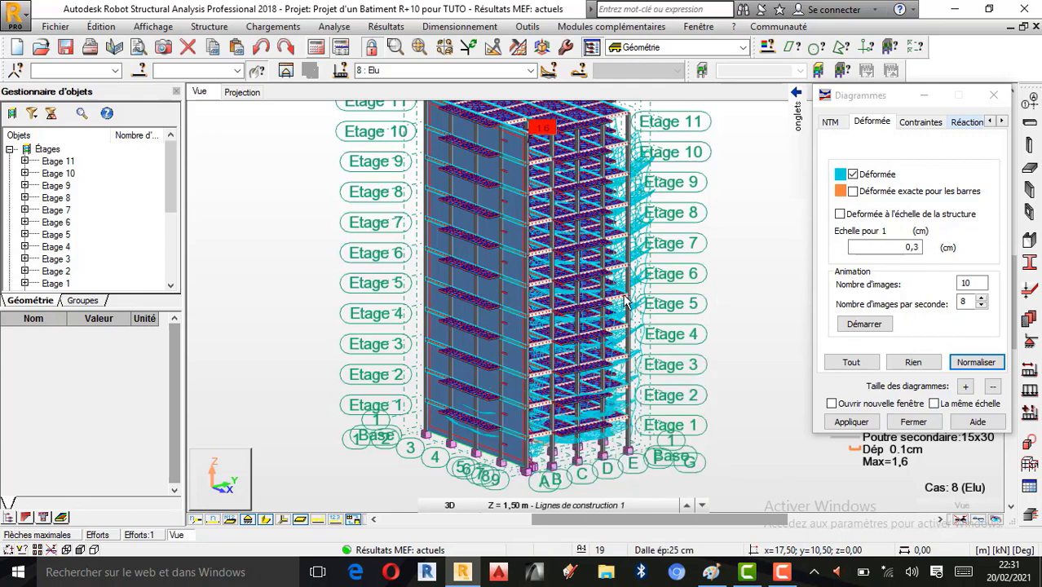
Step: Try to select the members along grid axis B together with those along axis E
scroll(602, 334, "down", 1)
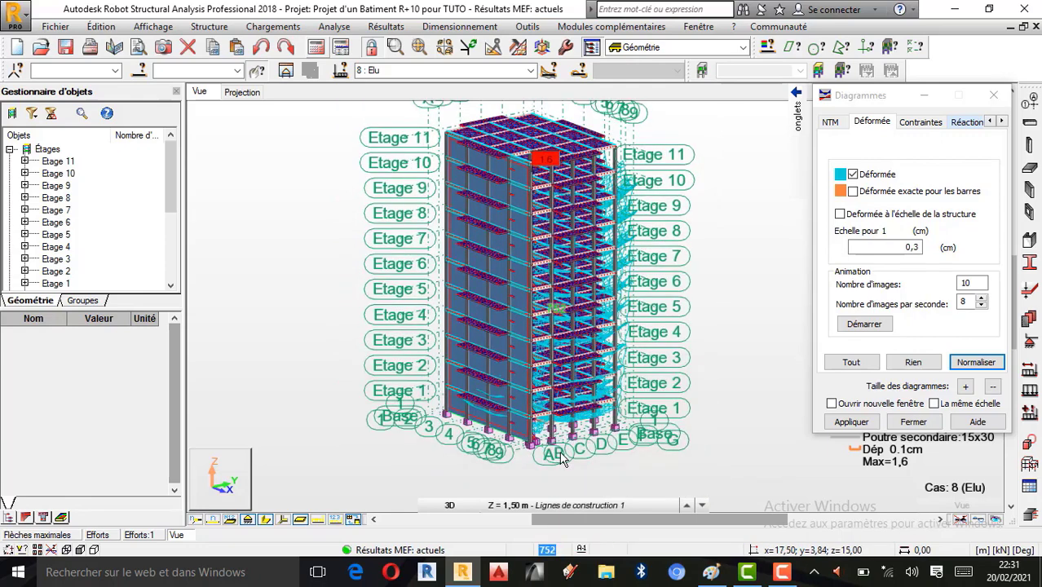
scroll(561, 458, "up", 1)
scroll(554, 461, "up", 1)
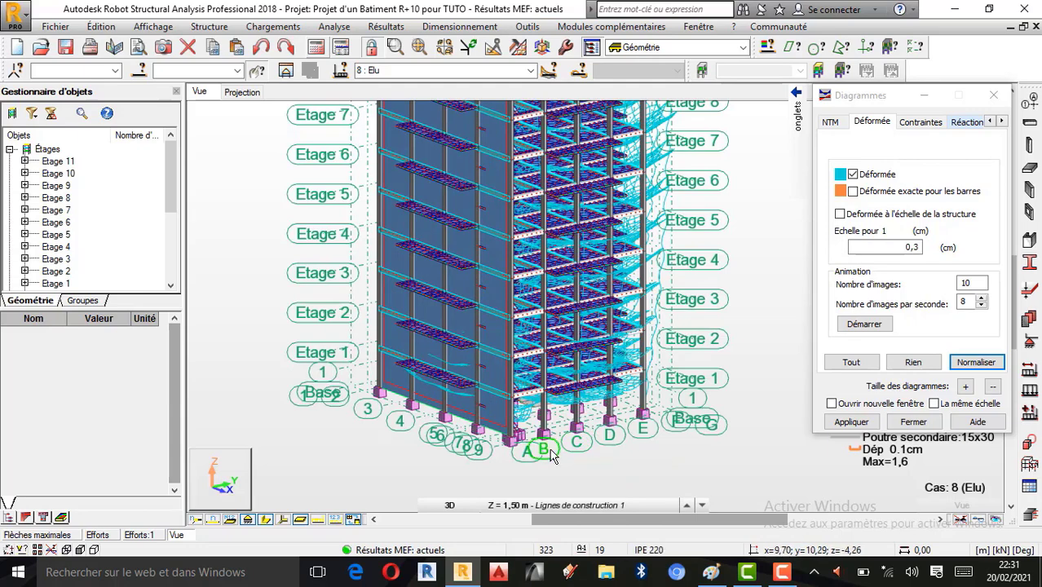
left_click(550, 450)
scroll(454, 479, "down", 1)
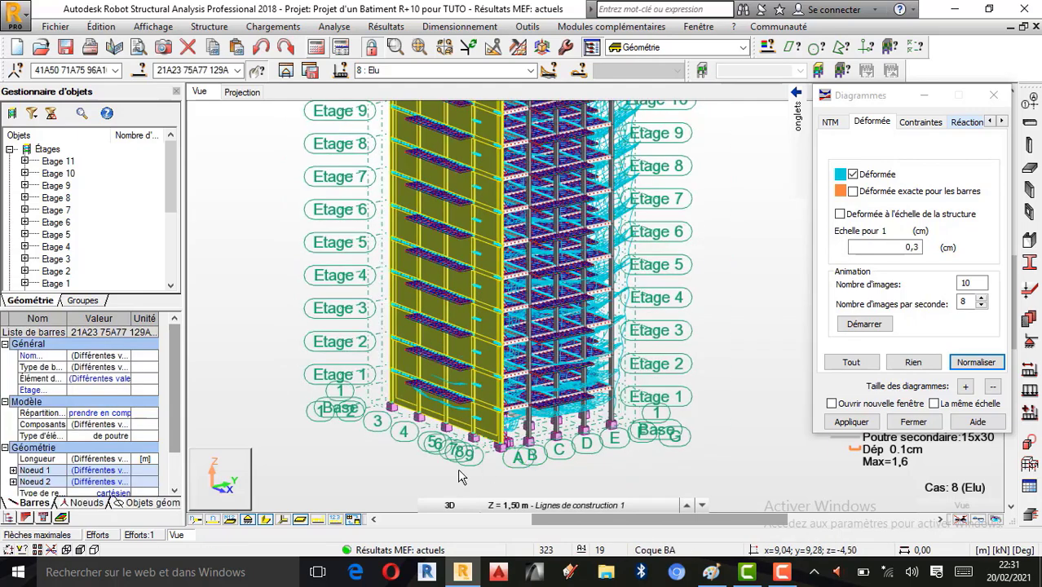
scroll(455, 471, "down", 1)
scroll(544, 242, "up", 1)
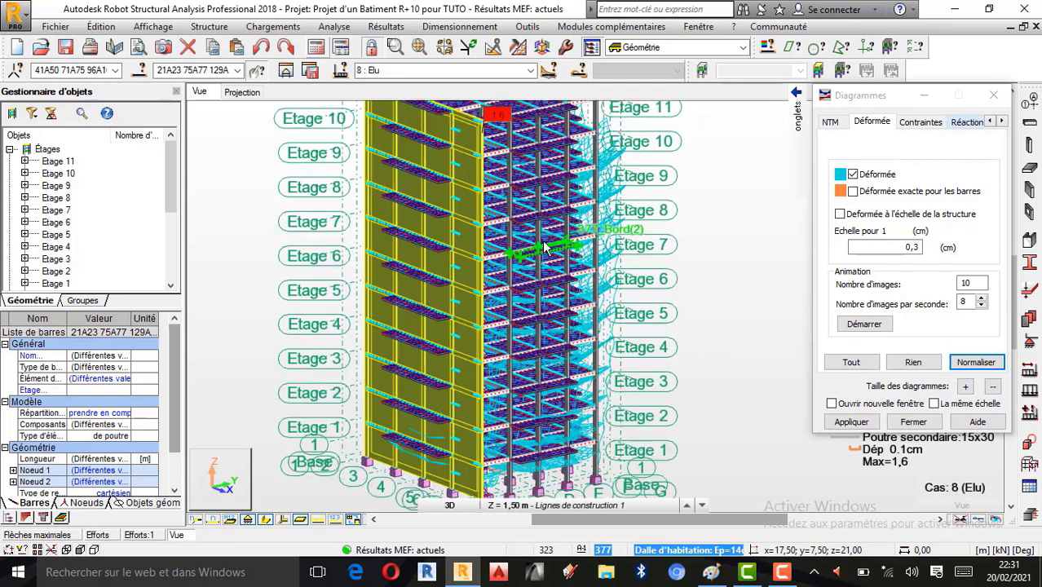
scroll(602, 365, "down", 1)
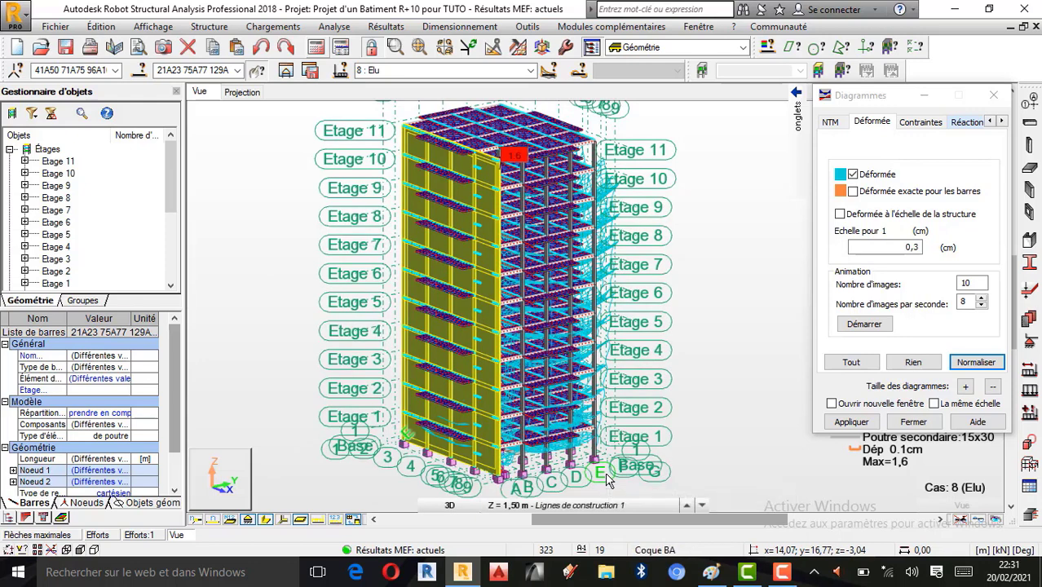
left_click(605, 472, "ctrl")
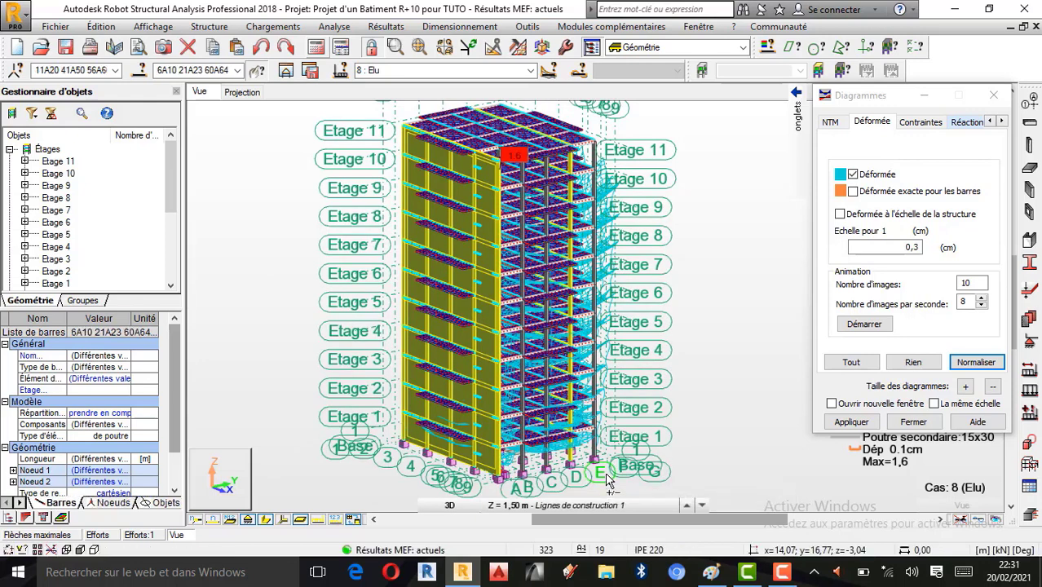
left_click(531, 481, "ctrl")
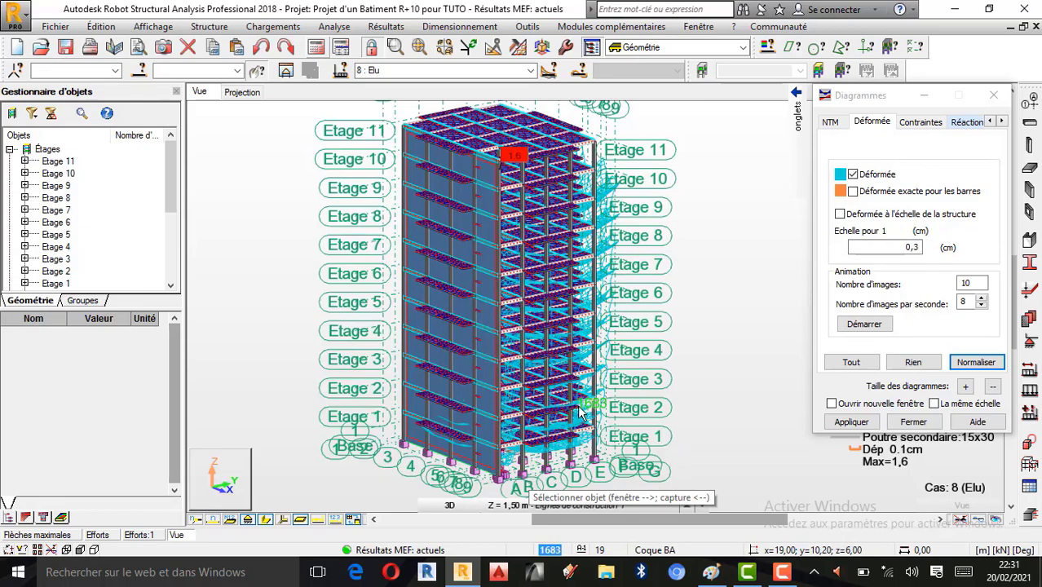
Step: Select the members along grid axes B, C, D and E together at the base of the building
scroll(558, 462, "down", 1)
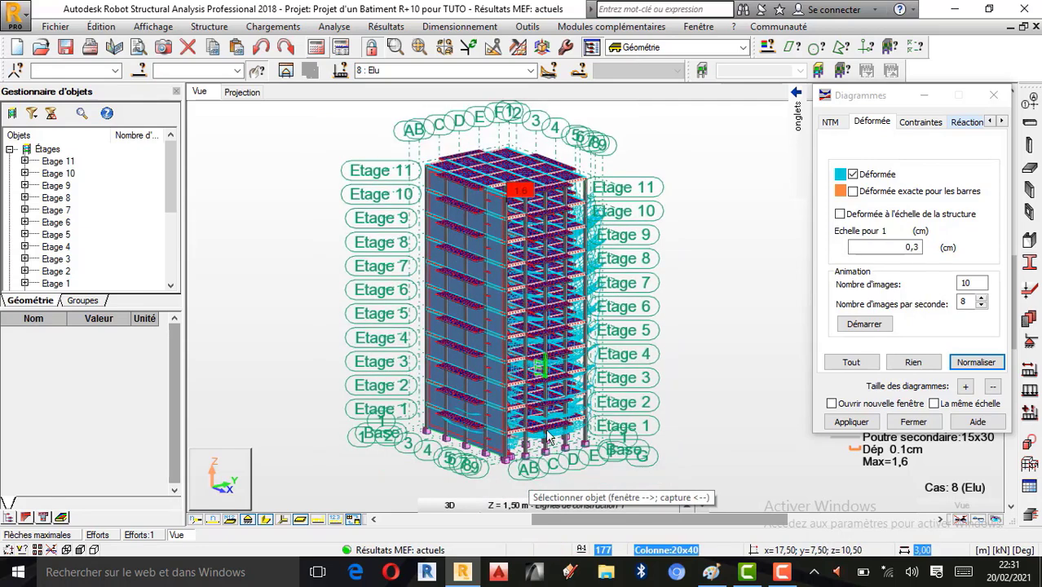
scroll(558, 462, "up", 1)
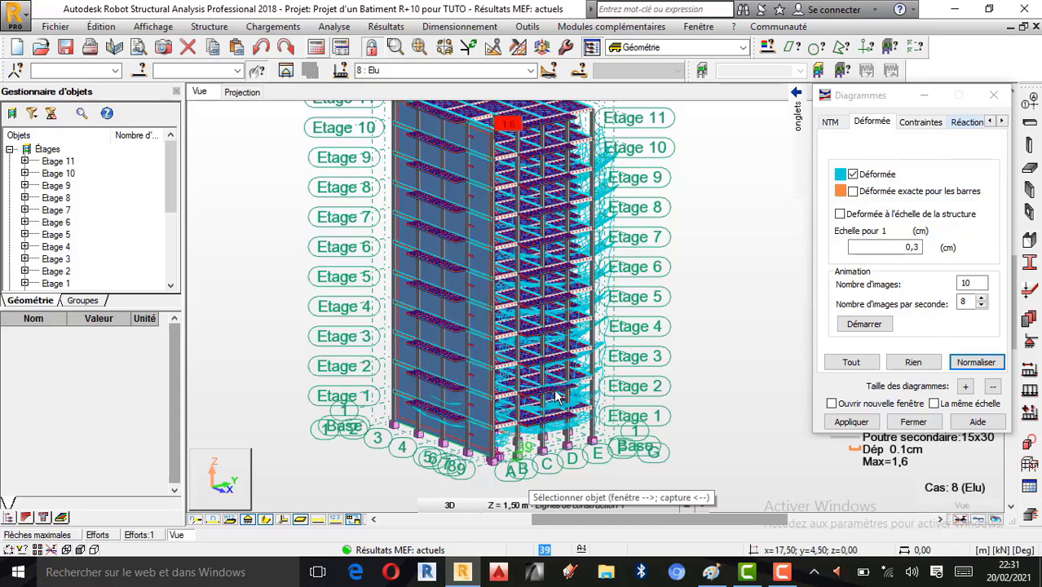
scroll(546, 416, "down", 1)
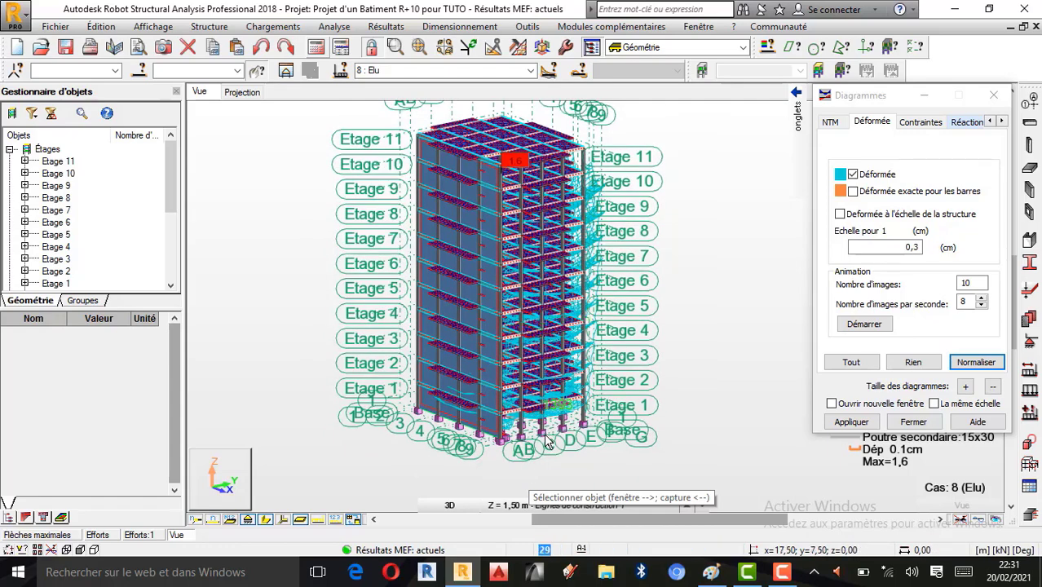
scroll(546, 415, "up", 2)
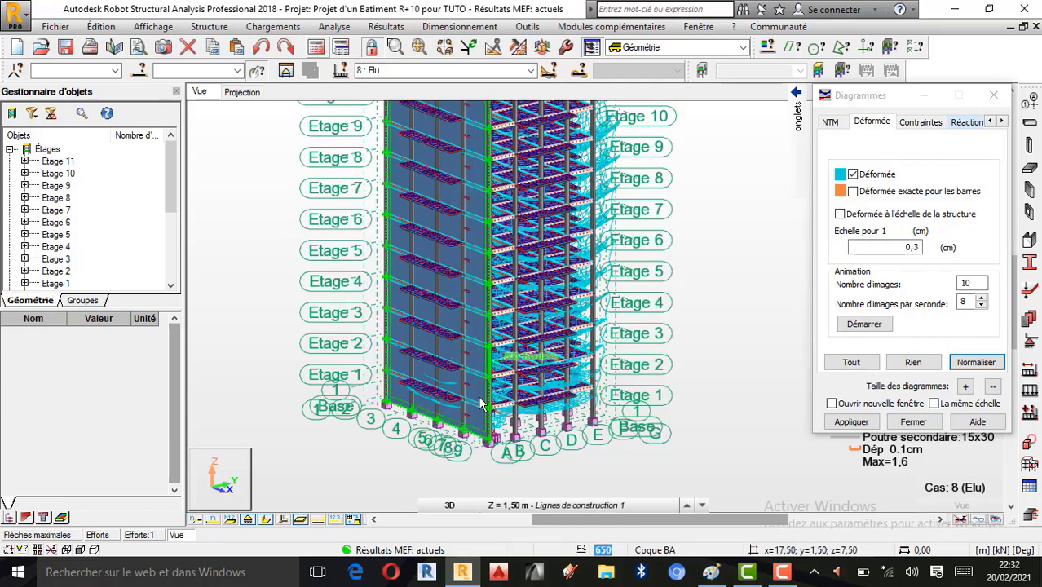
scroll(536, 463, "up", 1)
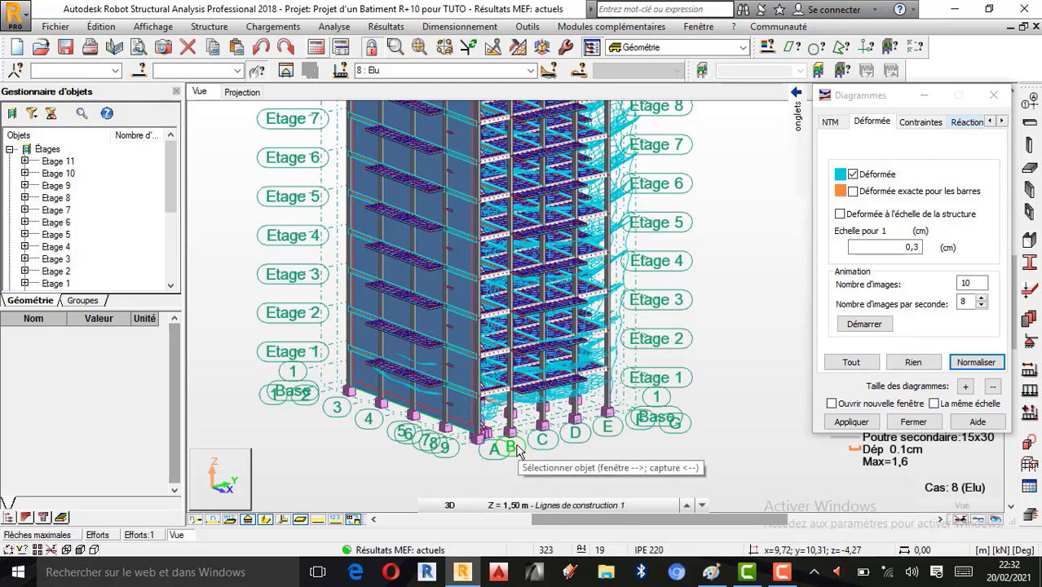
left_click(514, 448)
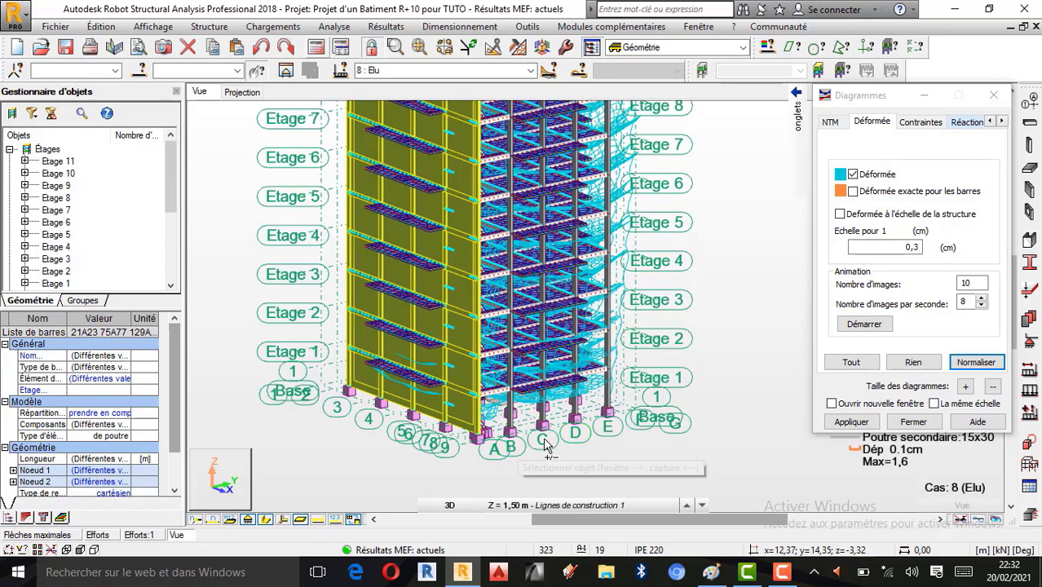
left_click(545, 442)
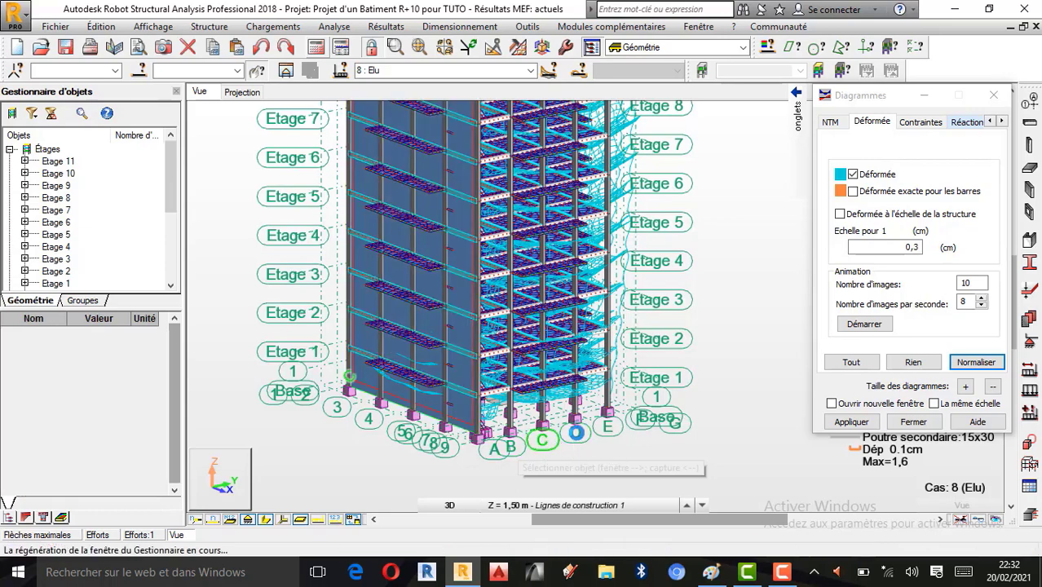
left_click(576, 434)
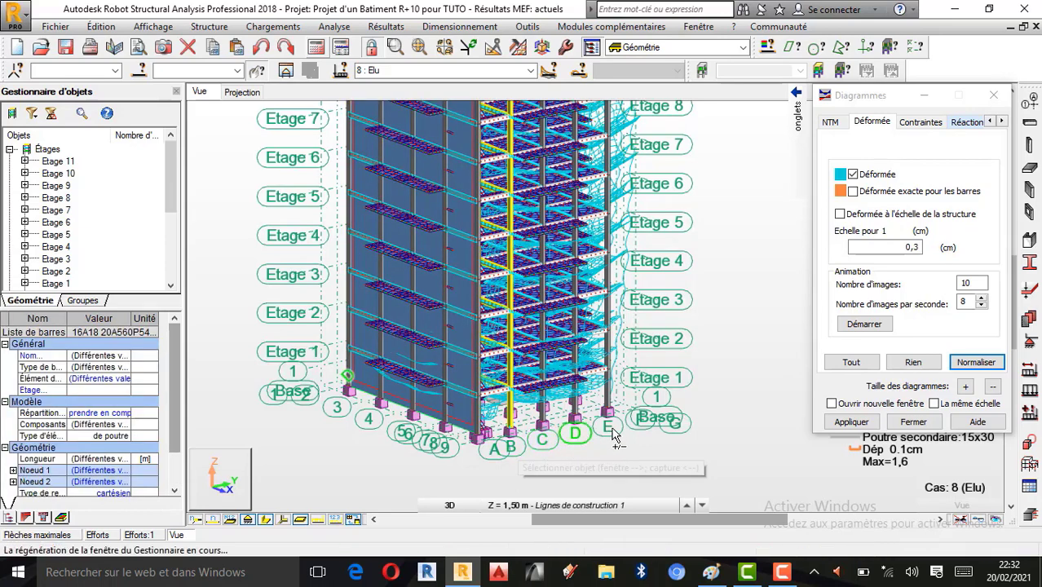
left_click(613, 436)
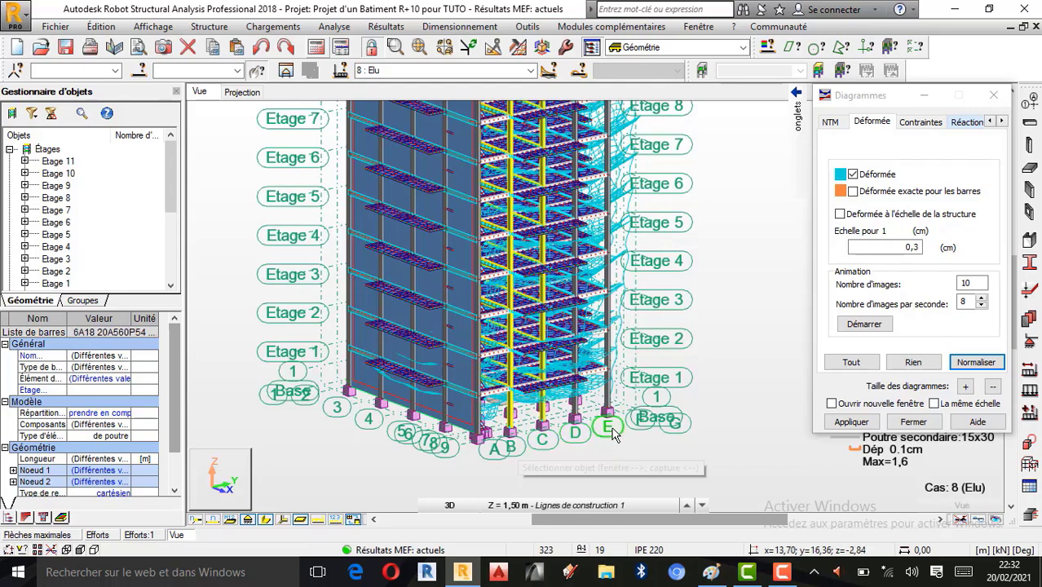
Step: Inspect which columns and beams are highlighted by the axis selection, over the full height and close up on the middle floors
scroll(520, 308, "down", 5)
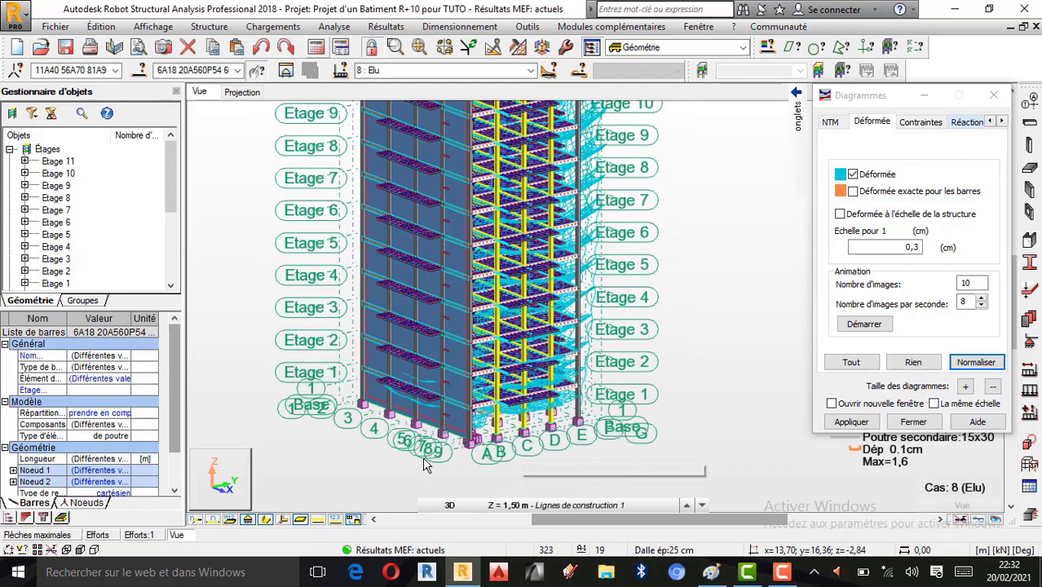
scroll(520, 308, "up", 8)
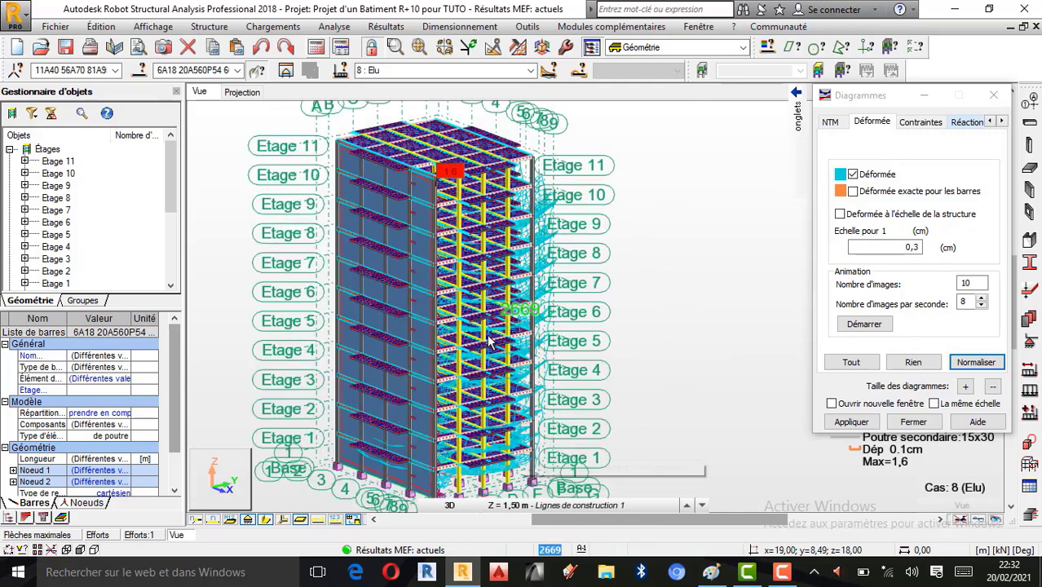
scroll(489, 341, "up", 3)
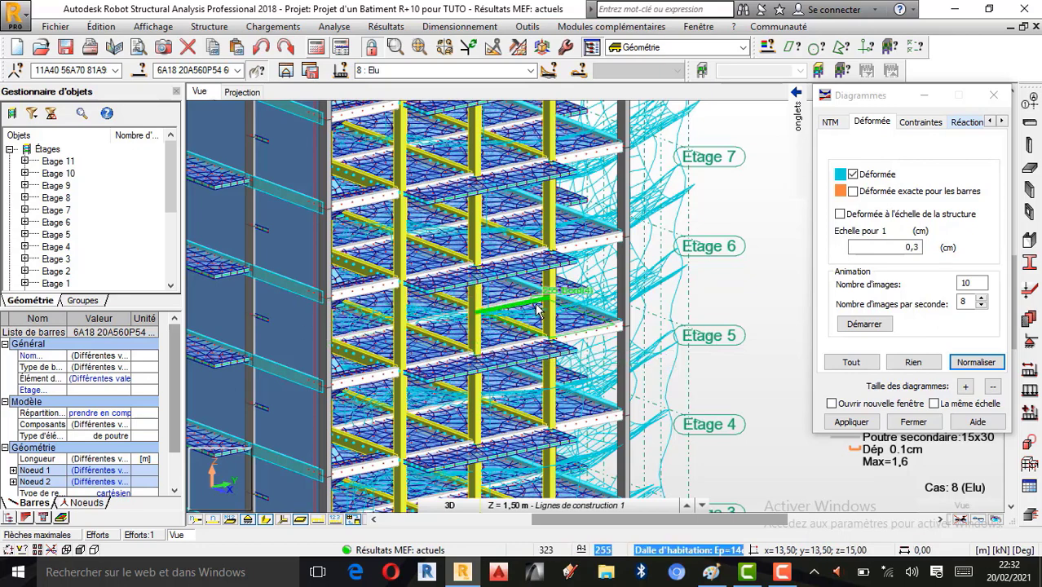
scroll(525, 349, "up", 2)
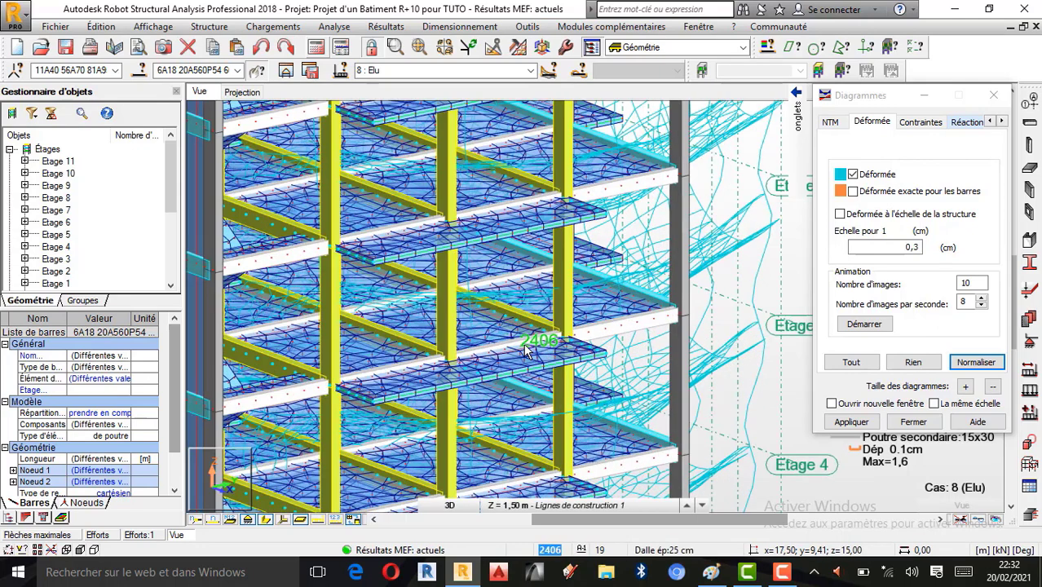
scroll(399, 346, "up", 1)
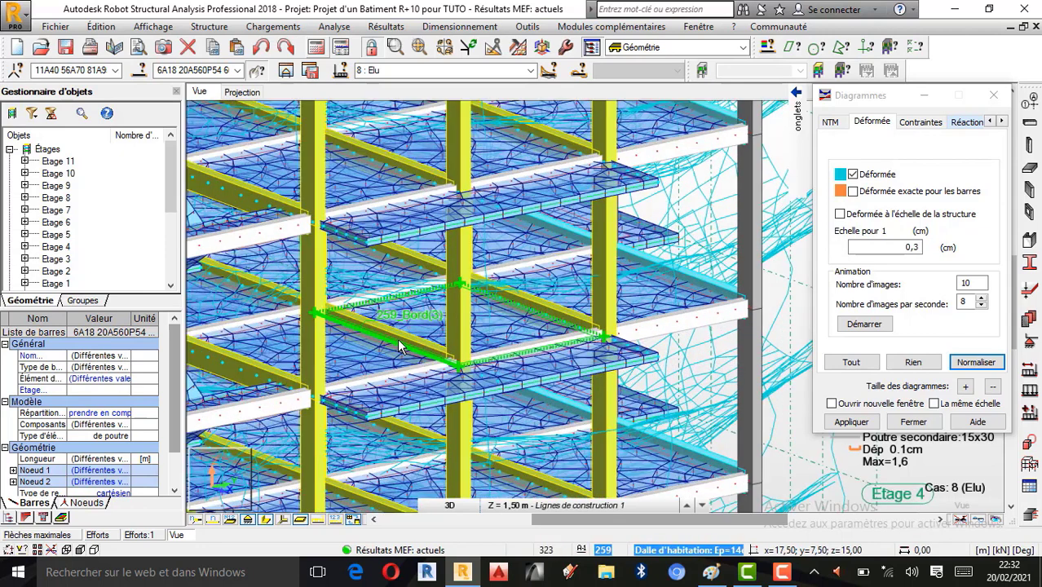
scroll(399, 346, "up", 1)
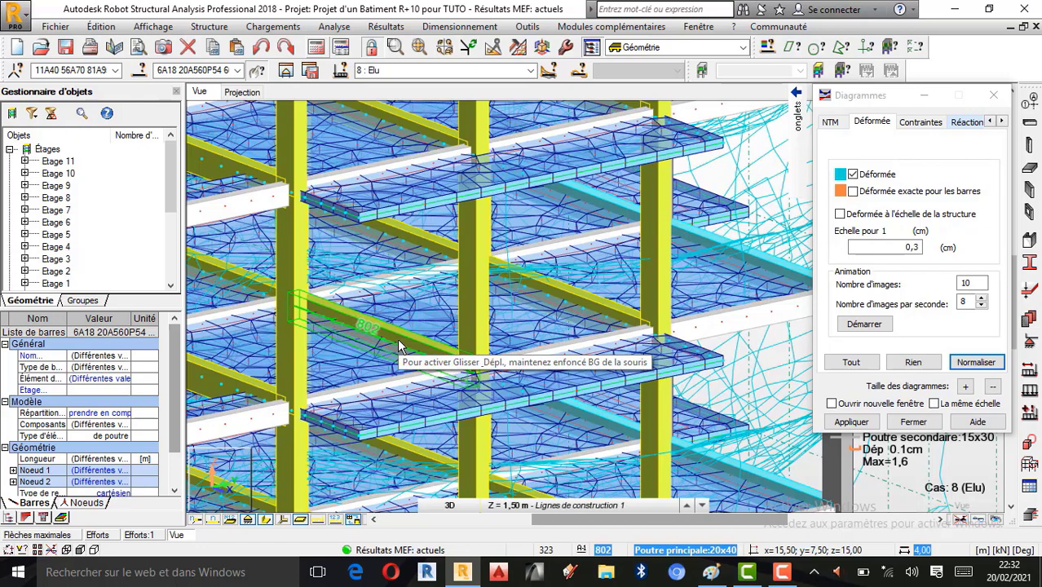
scroll(535, 342, "down", 2)
scroll(535, 342, "up", 1)
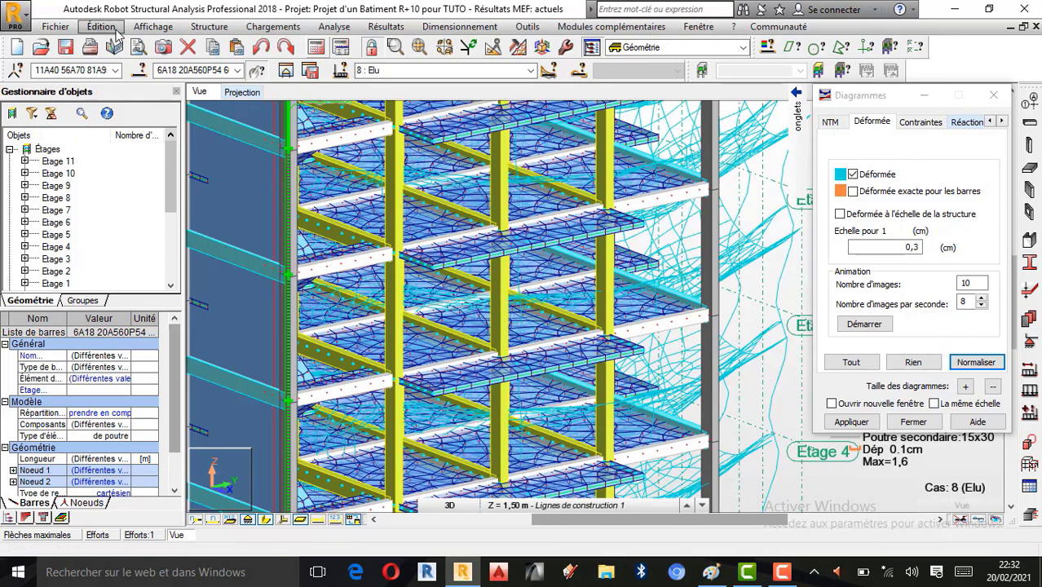
Step: Display the model in its group colours and bring up the bar selection by colour group
left_click(103, 26)
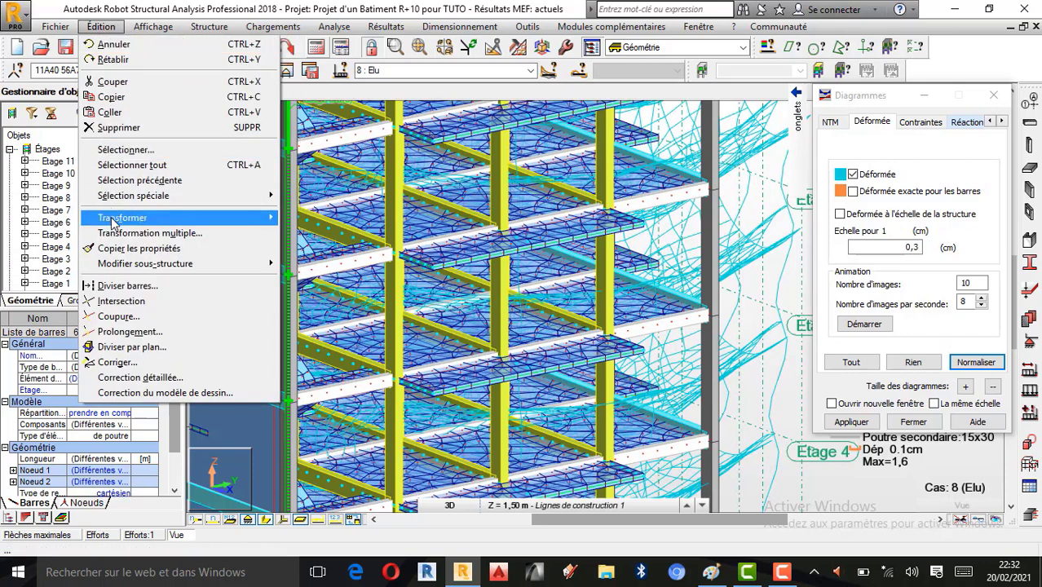
mouse_move(141, 202)
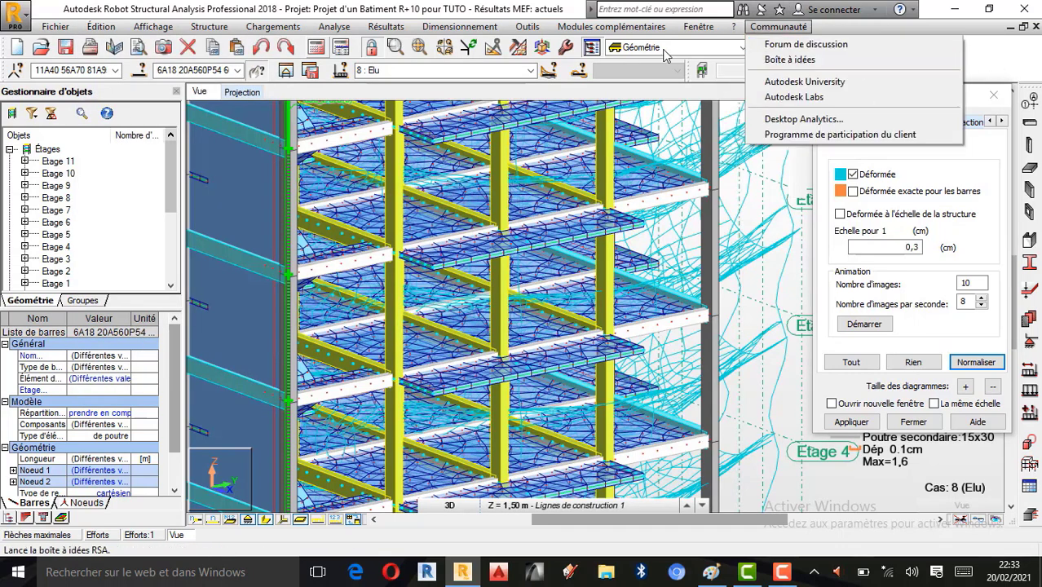
left_click(260, 68)
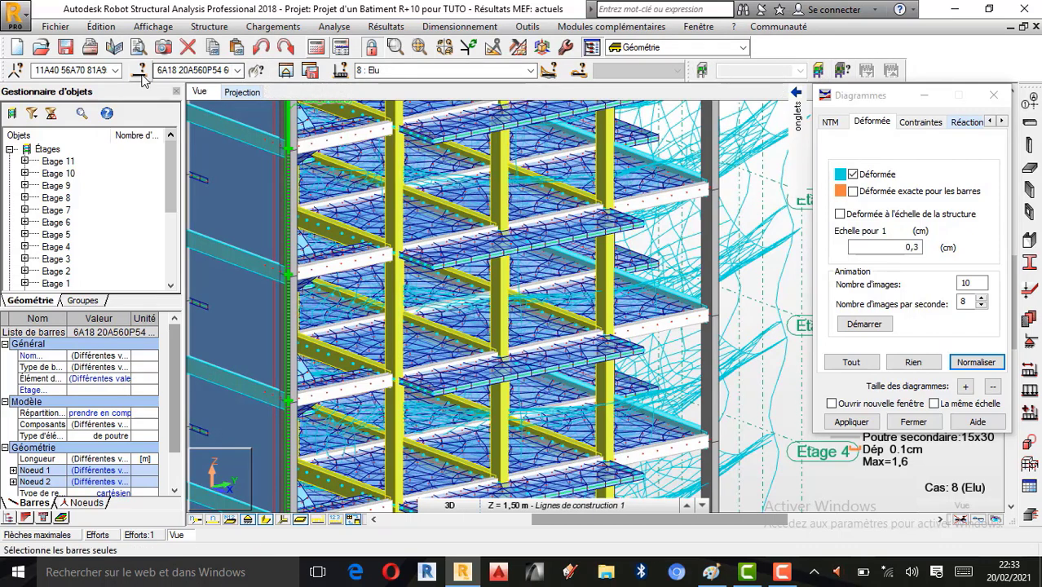
left_click(311, 70)
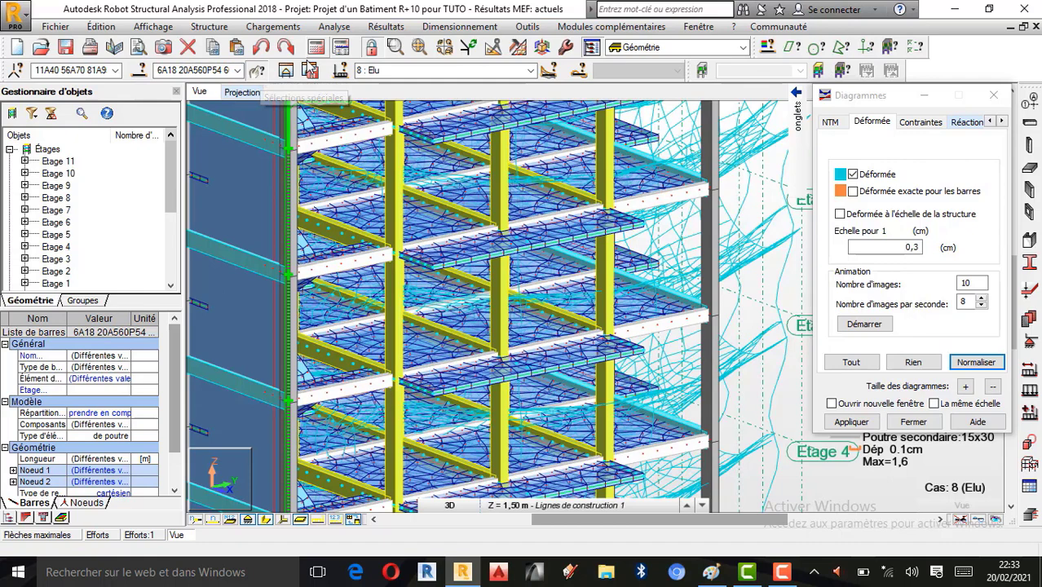
left_click(767, 48)
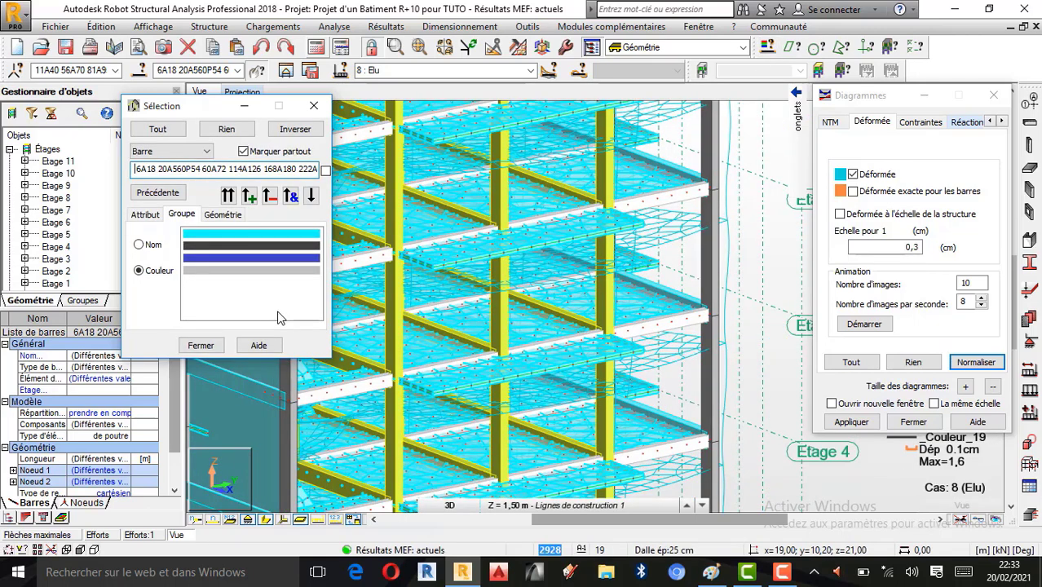
Step: Try to remove the grey and blue colour groups from the current bar selection, moving the deformation diagram settings aside
left_click(255, 270)
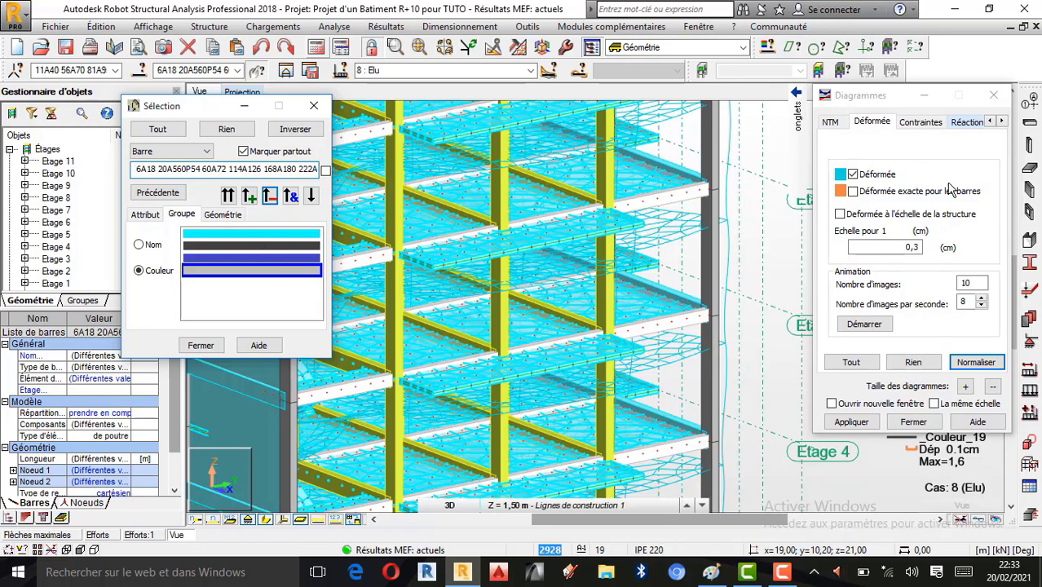
left_click_drag(905, 100, 802, 55)
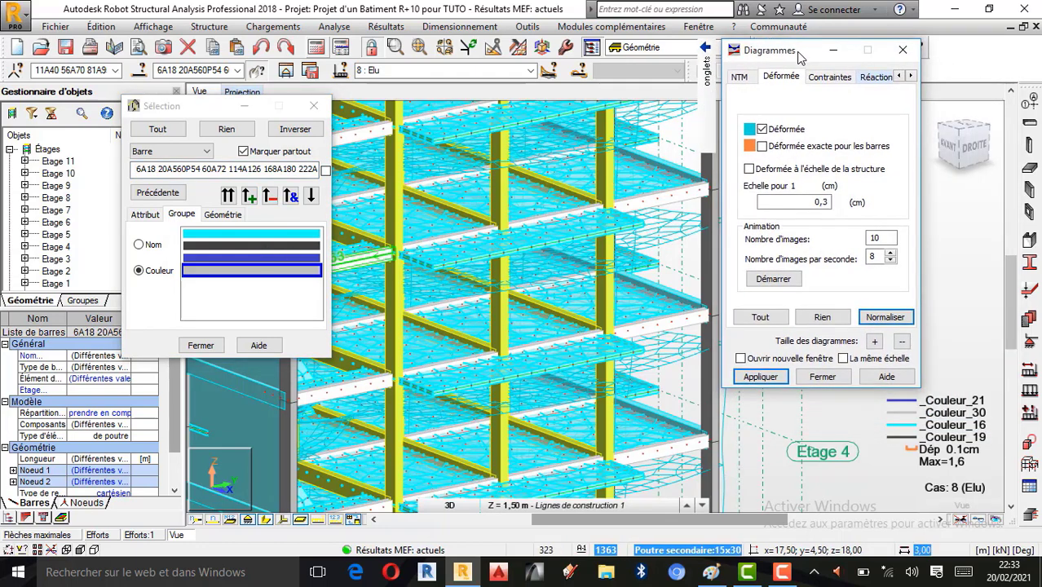
left_click(275, 260)
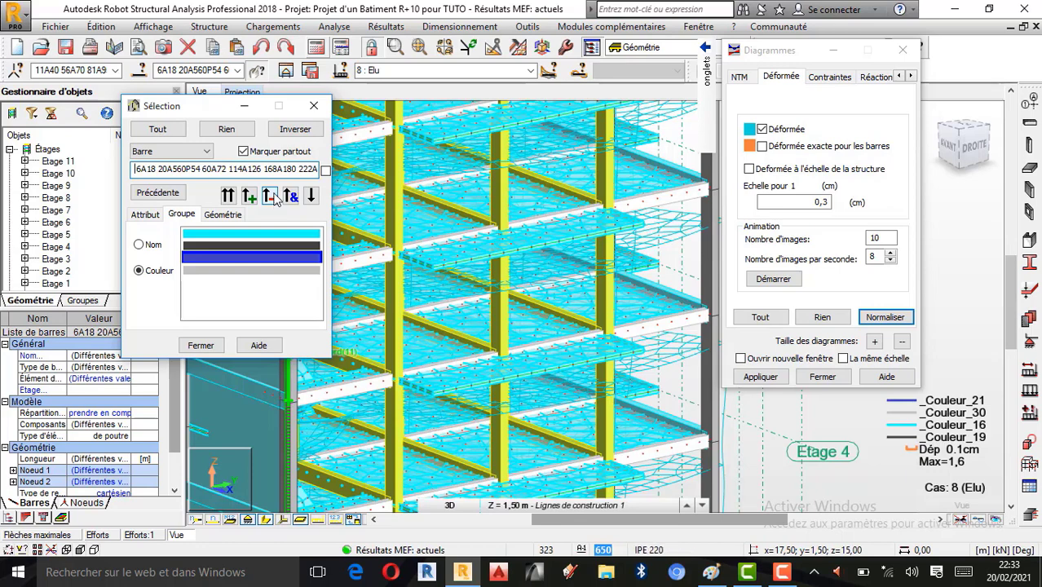
left_click(270, 196)
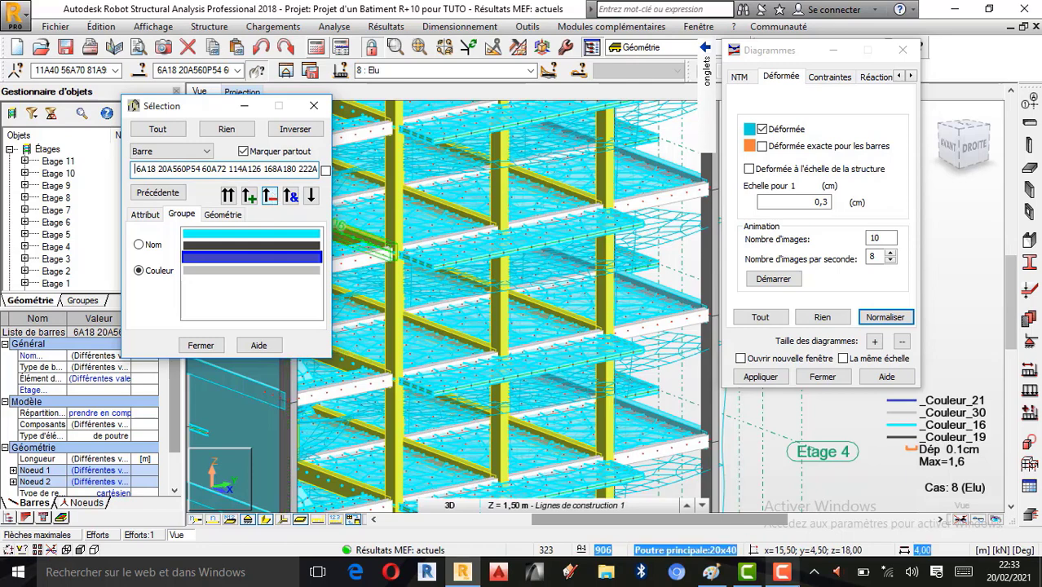
mouse_move(782, 570)
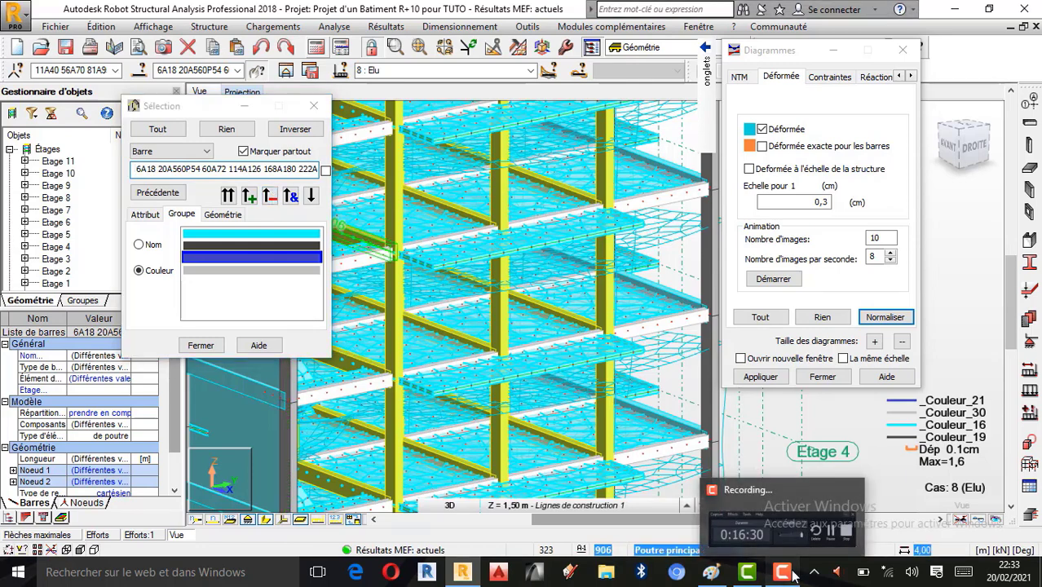
left_click(785, 534)
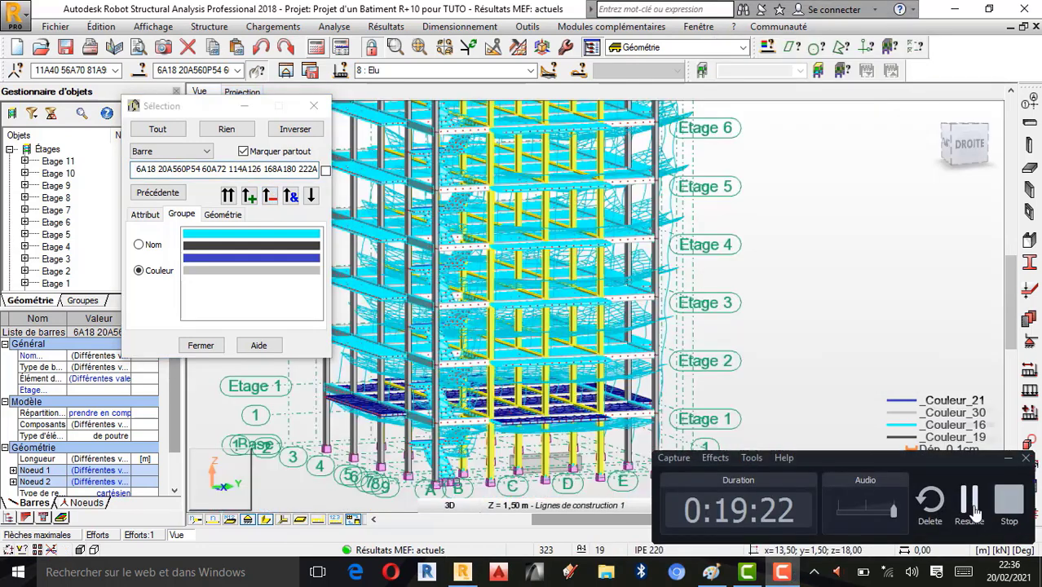
left_click(972, 507)
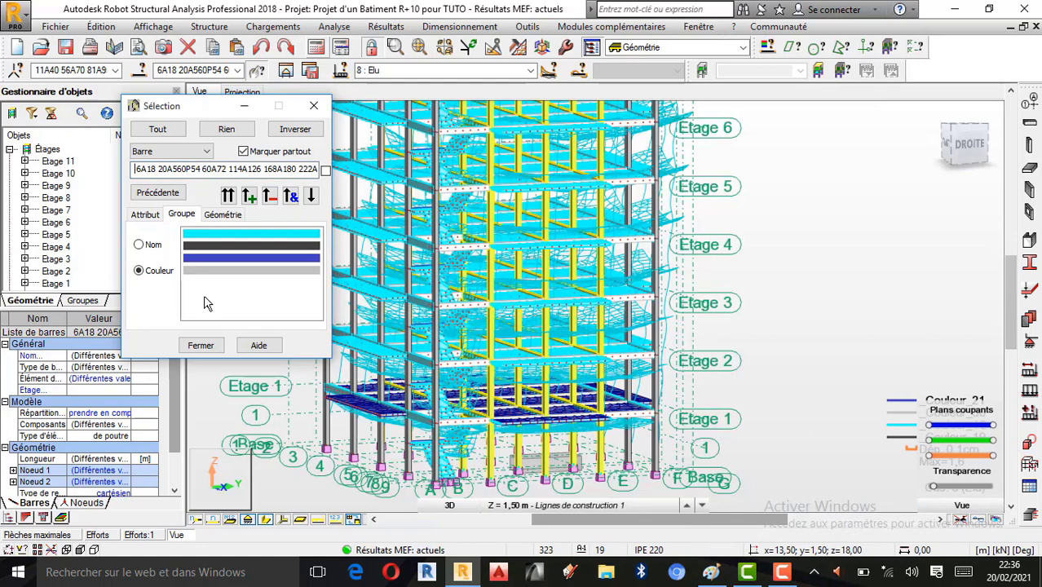
Step: Remove the cyan colour group from the current bar selection, check the remaining highlighted columns, and close the selection dialog
left_click(224, 233)
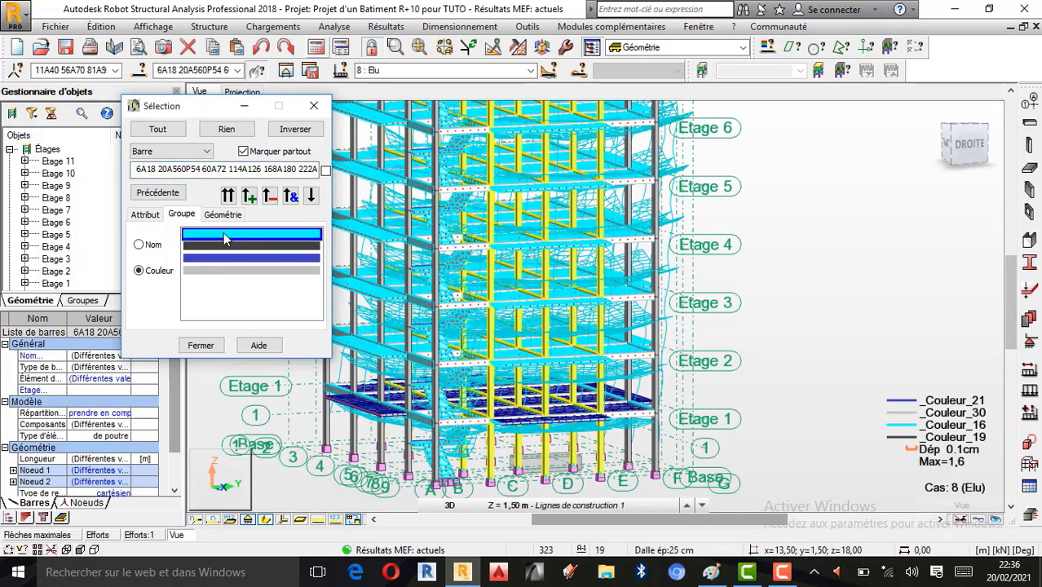
left_click(269, 197)
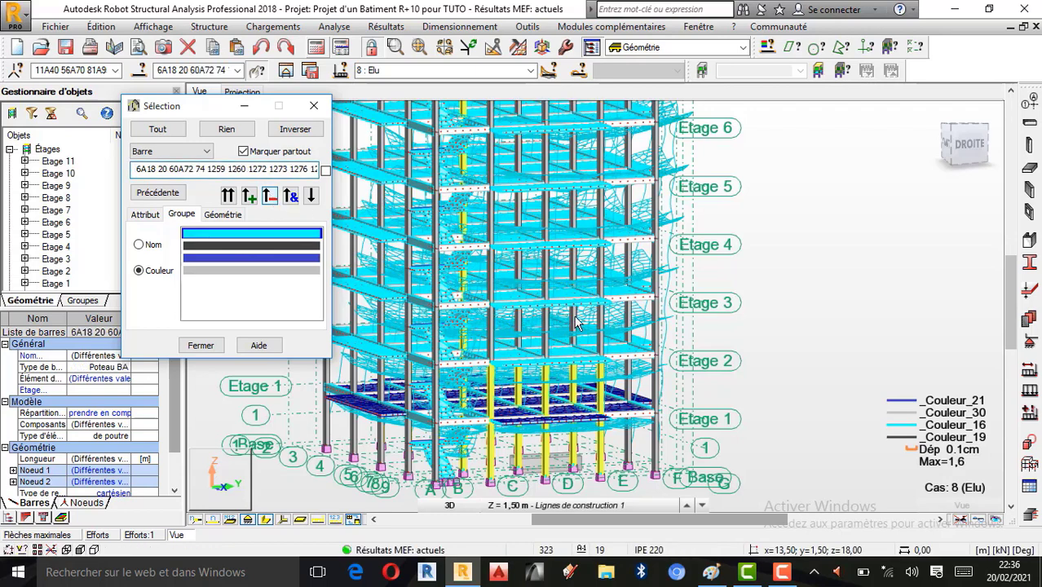
scroll(542, 375, "up", 2)
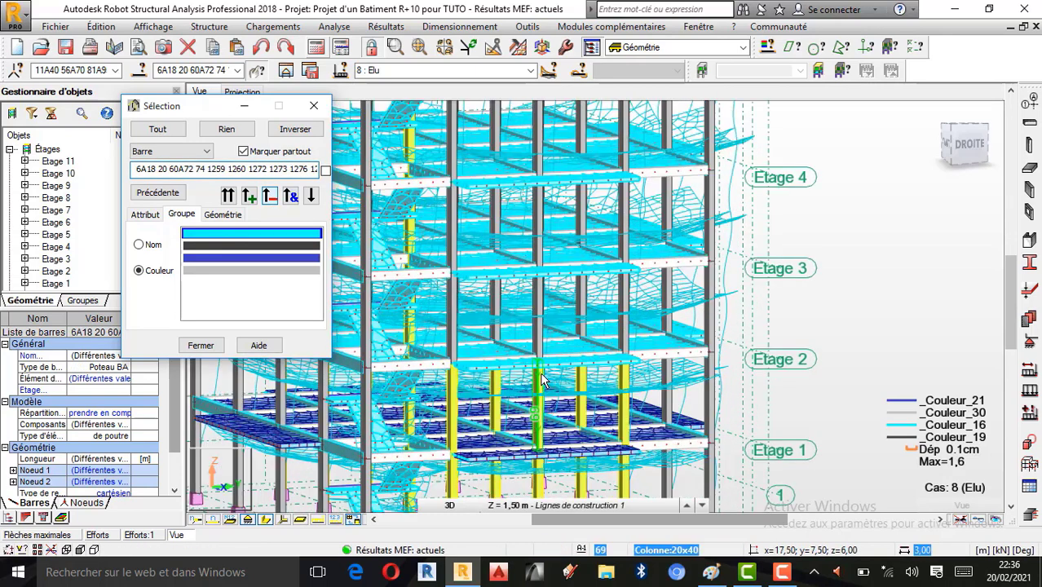
scroll(542, 378, "down", 4)
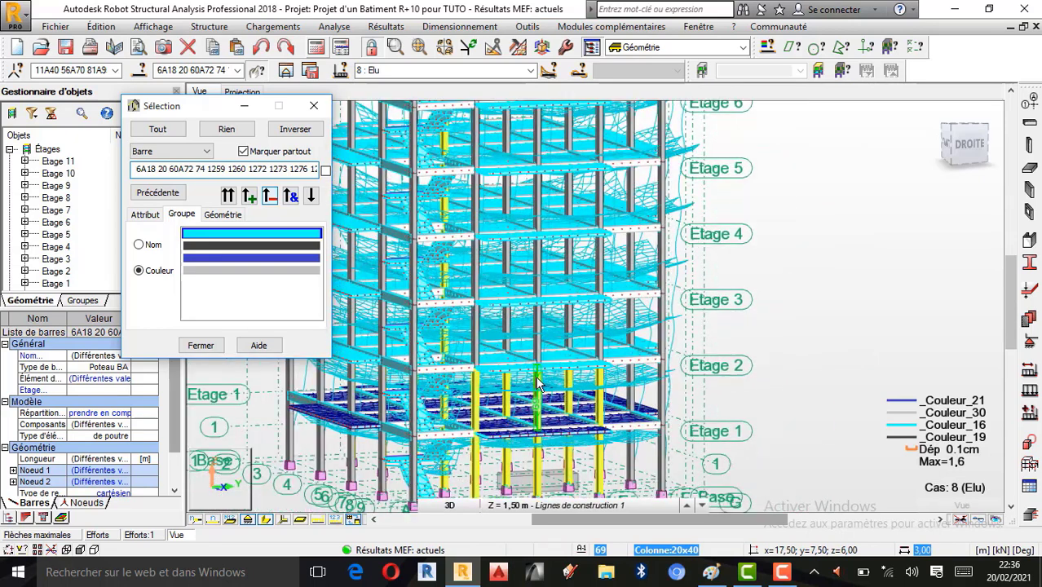
scroll(538, 383, "down", 2)
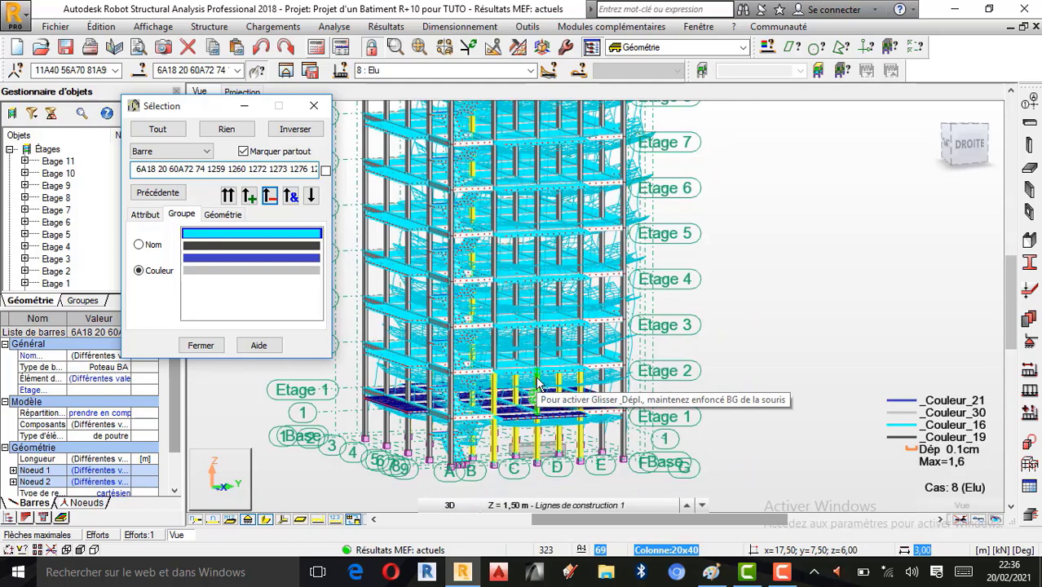
left_click(313, 106)
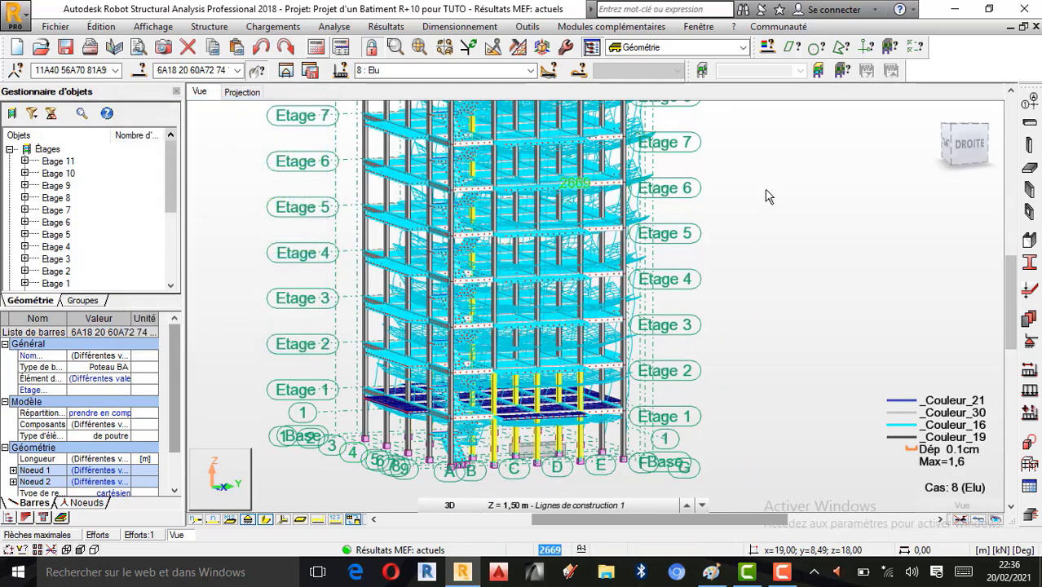
Step: Rotate the building in 3D to view its front and right faces from the corner, and clear the current bar selection
right_click(671, 240)
left_click(745, 299)
left_click_drag(766, 344, 712, 321)
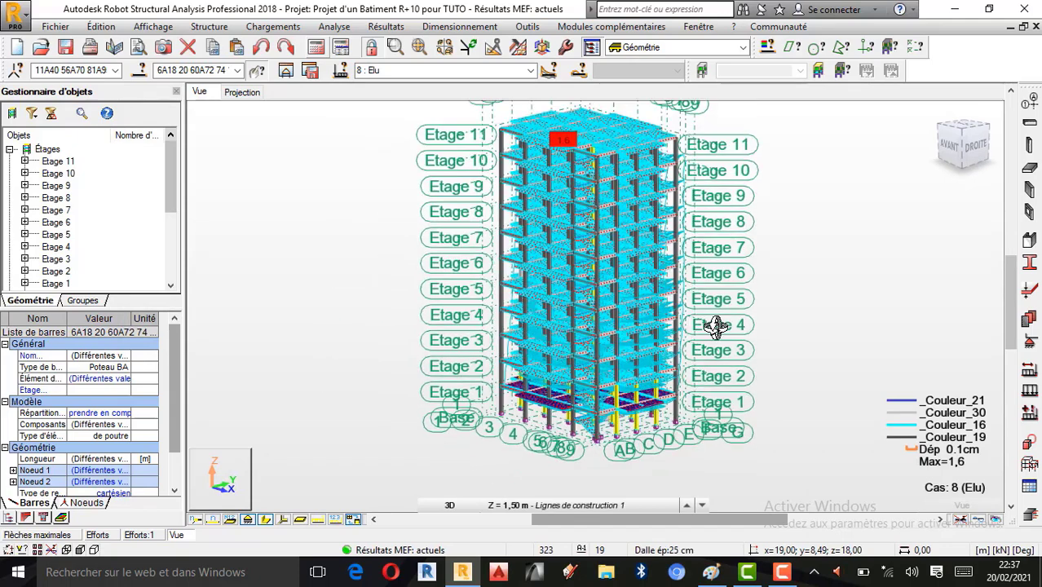
right_click(770, 256)
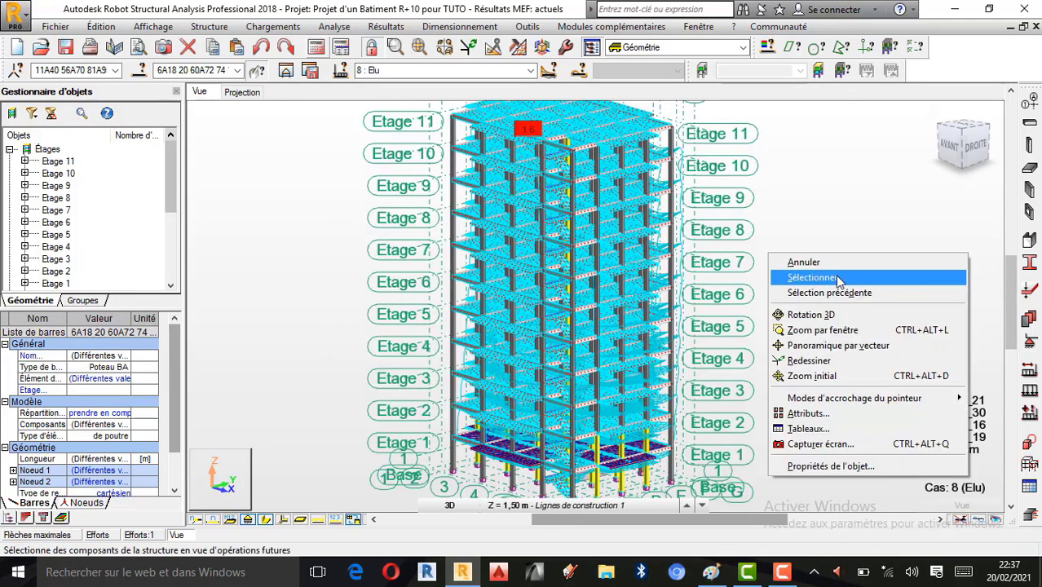
left_click(825, 314)
right_click(717, 174)
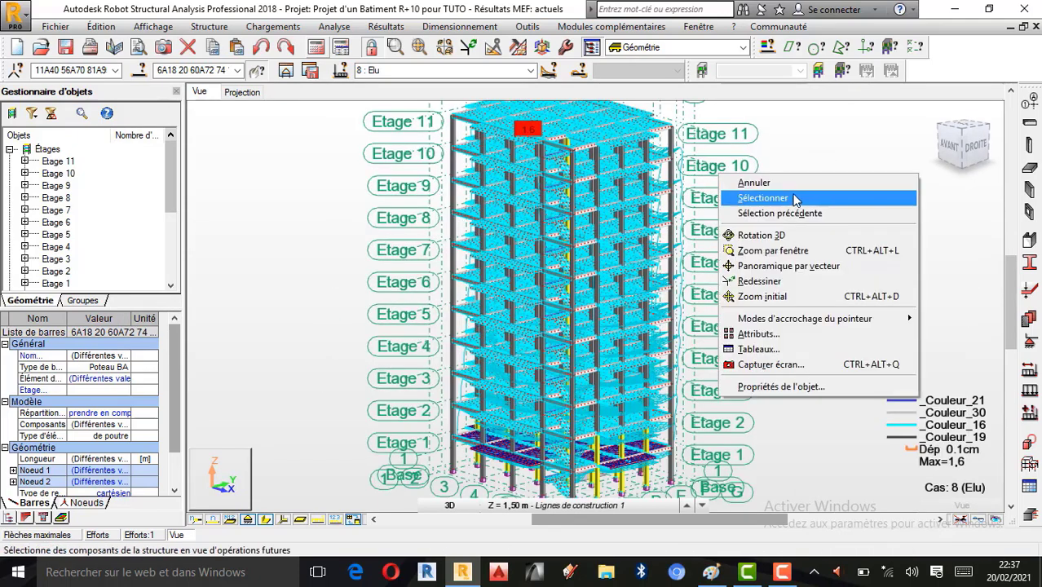
left_click(828, 182)
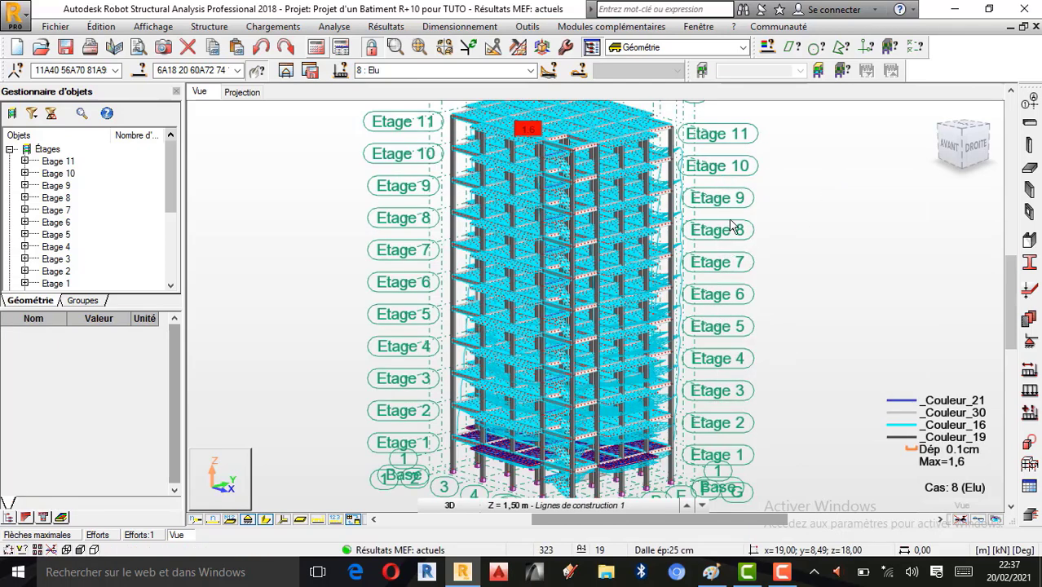
scroll(297, 173, "down", 1)
Step: Turn off the colour legend by groups in the display attributes, keeping the colour legend by sections, and close the dialog
right_click(158, 269)
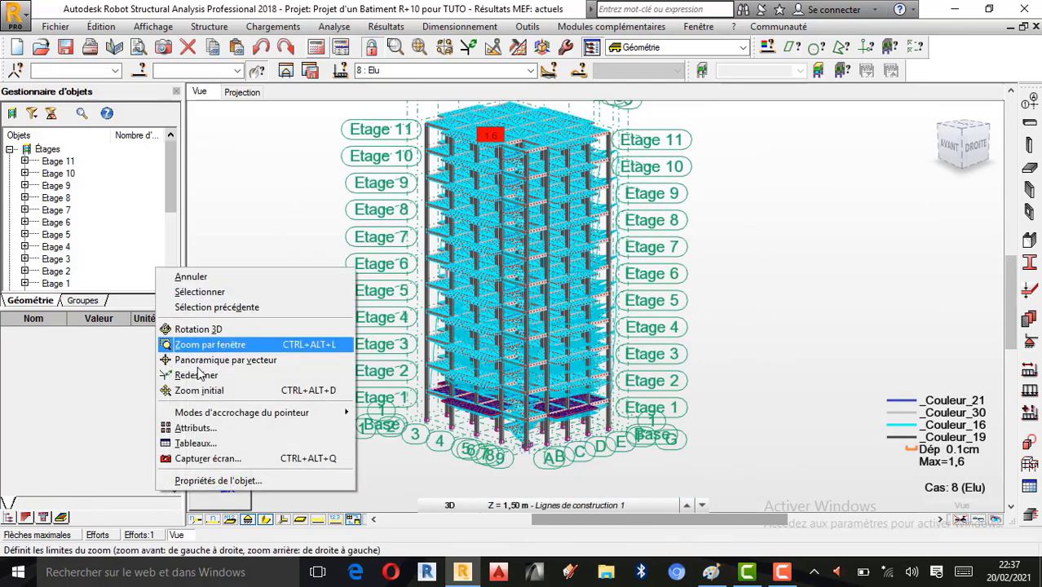
left_click(194, 427)
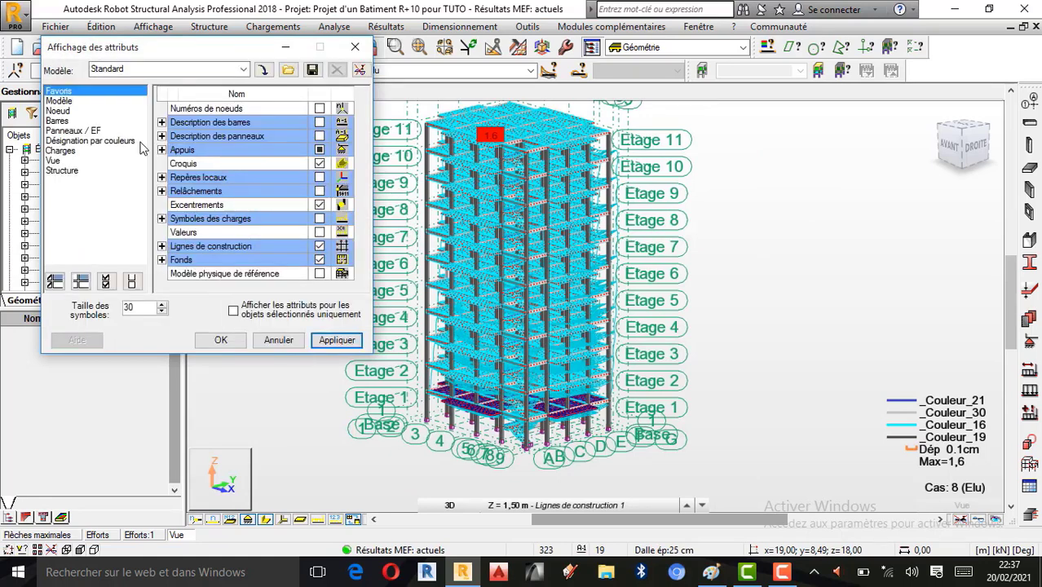
left_click(88, 140)
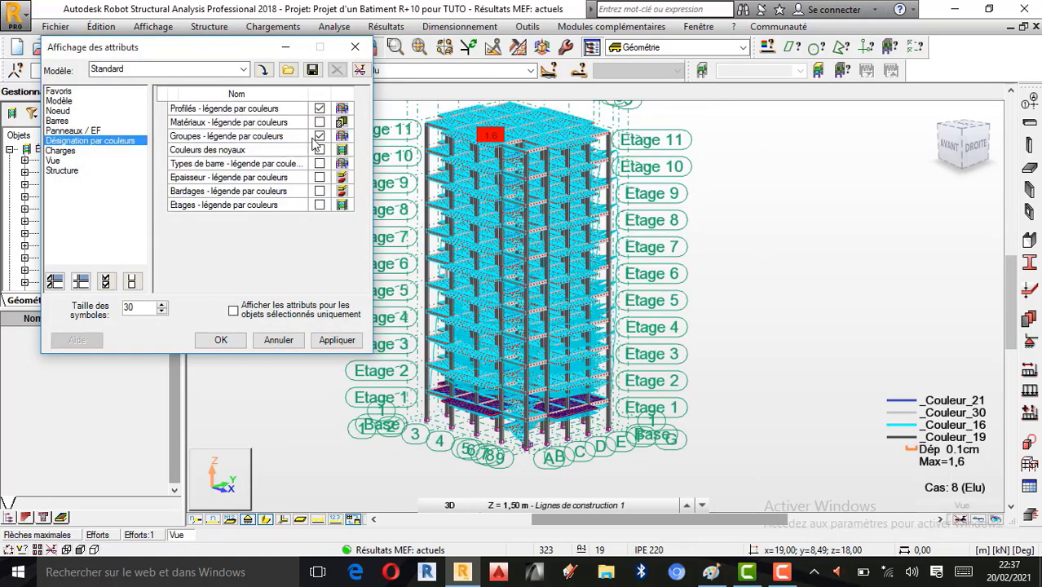
left_click(346, 341)
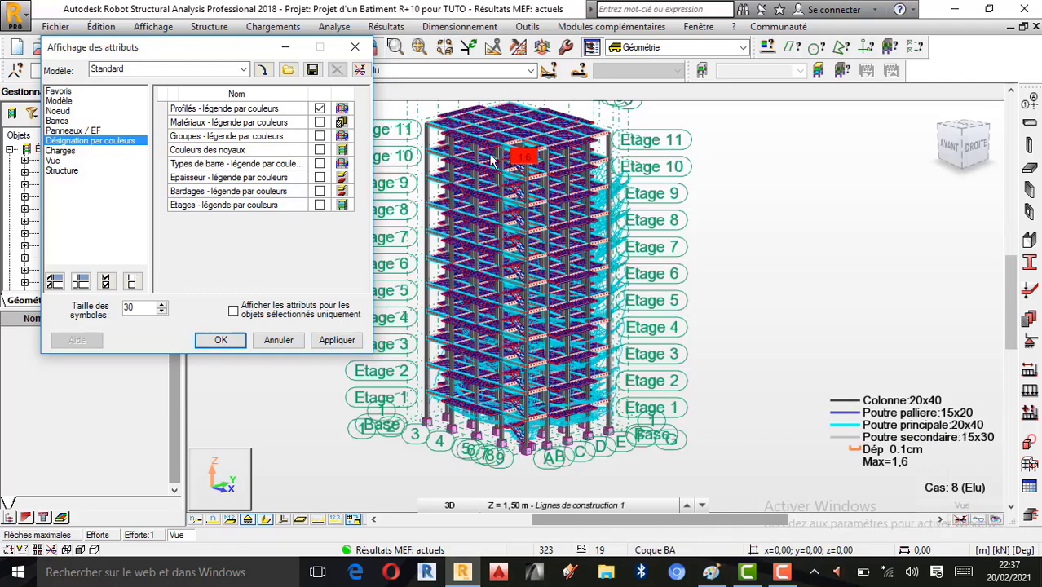
left_click(354, 47)
scroll(717, 338, "up", 2)
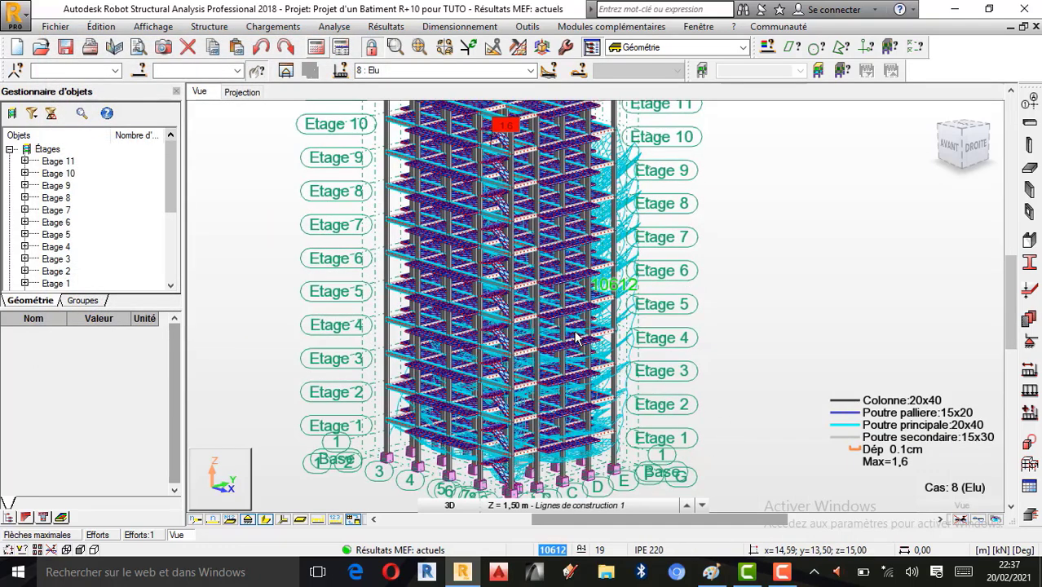
scroll(766, 335, "down", 1)
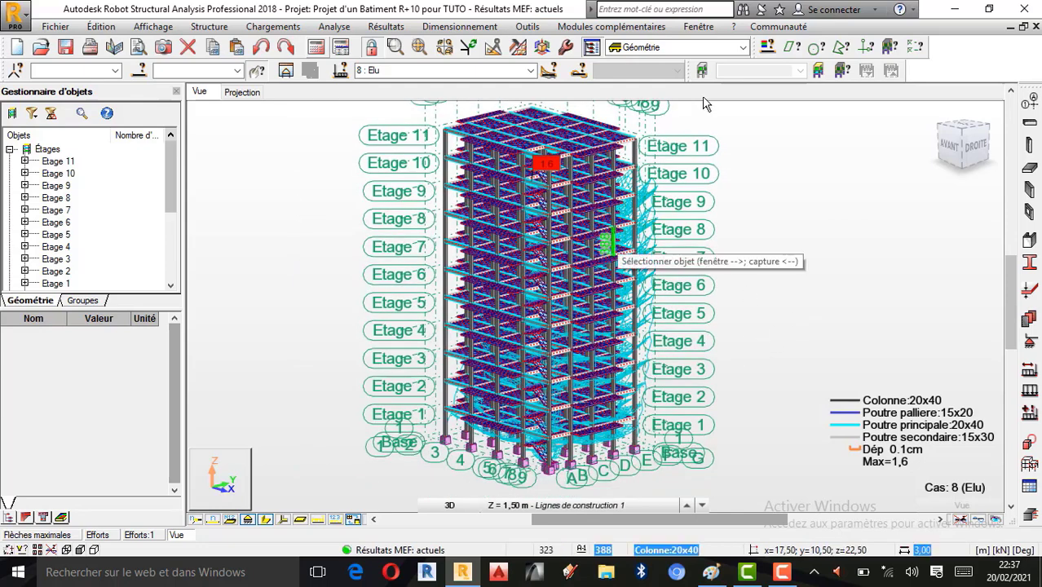
Step: Select all the columns by adding the dark grey colour group to the bar selection, and check the highlighted members over the building's height
left_click(771, 49)
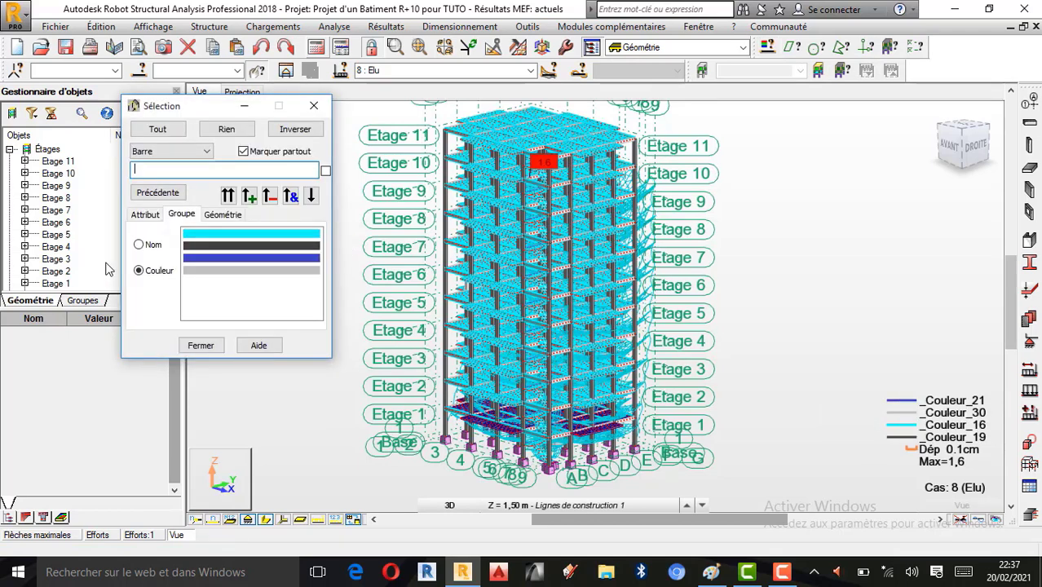
left_click(227, 245)
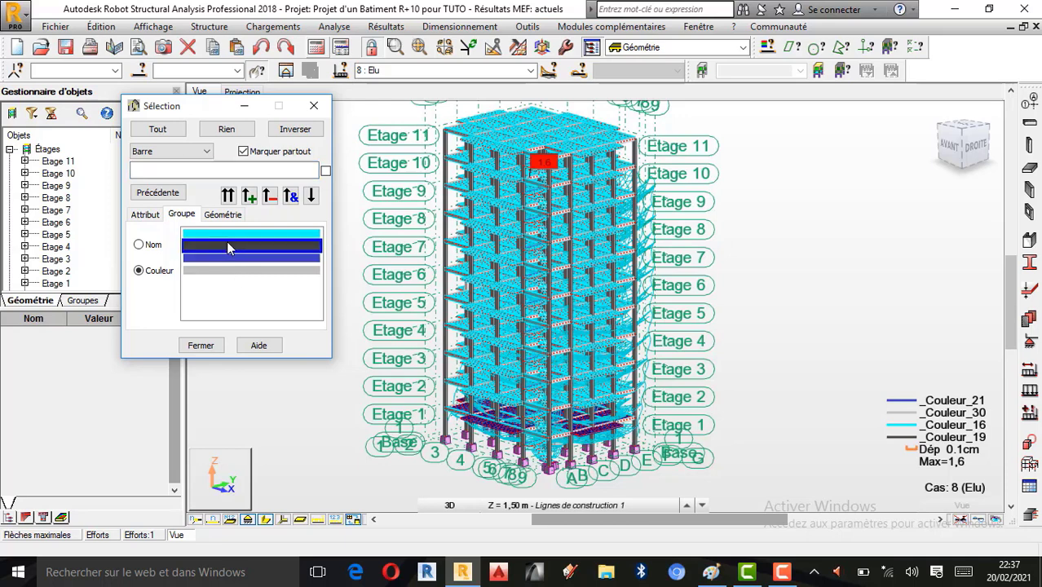
left_click(251, 199)
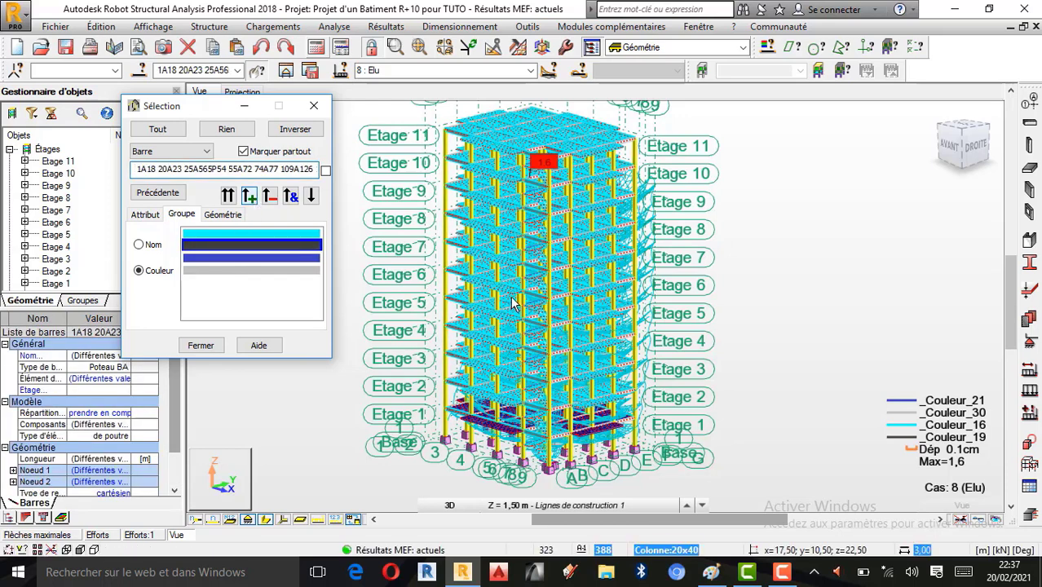
scroll(615, 366, "up", 2)
scroll(615, 365, "up", 4)
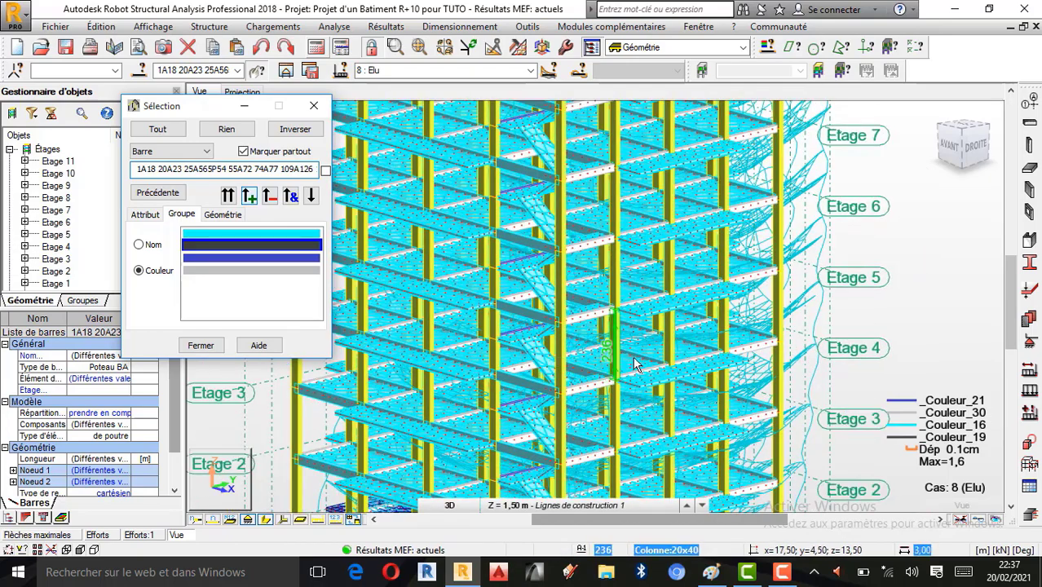
scroll(634, 348, "down", 3)
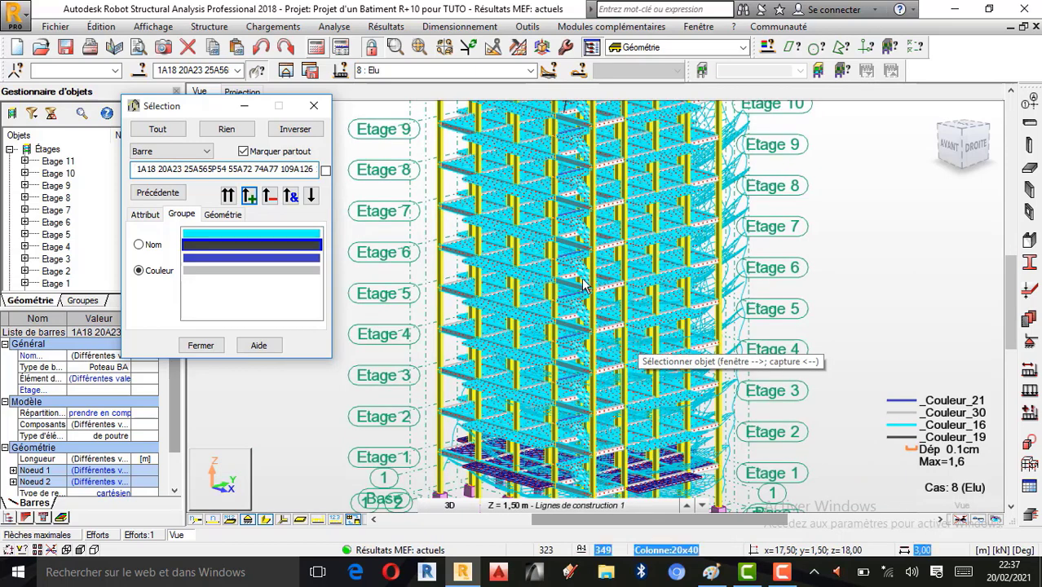
scroll(634, 342, "down", 1)
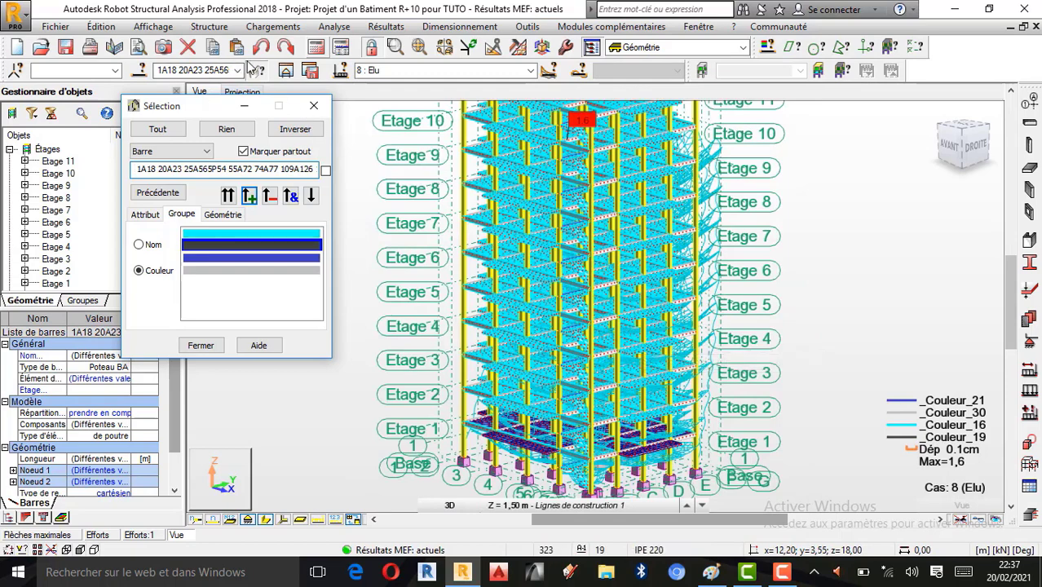
scroll(584, 357, "down", 1)
Step: Set the gamma angle of the selected columns to 90°, accept the change to the structure, and close the gamma angle and selection dialogs
left_click(205, 29)
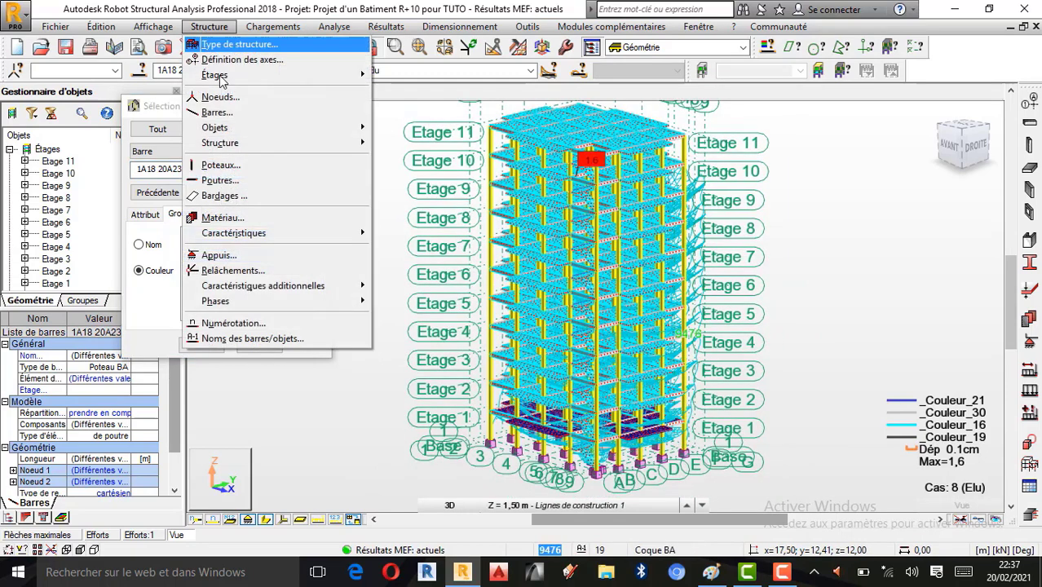
mouse_move(263, 237)
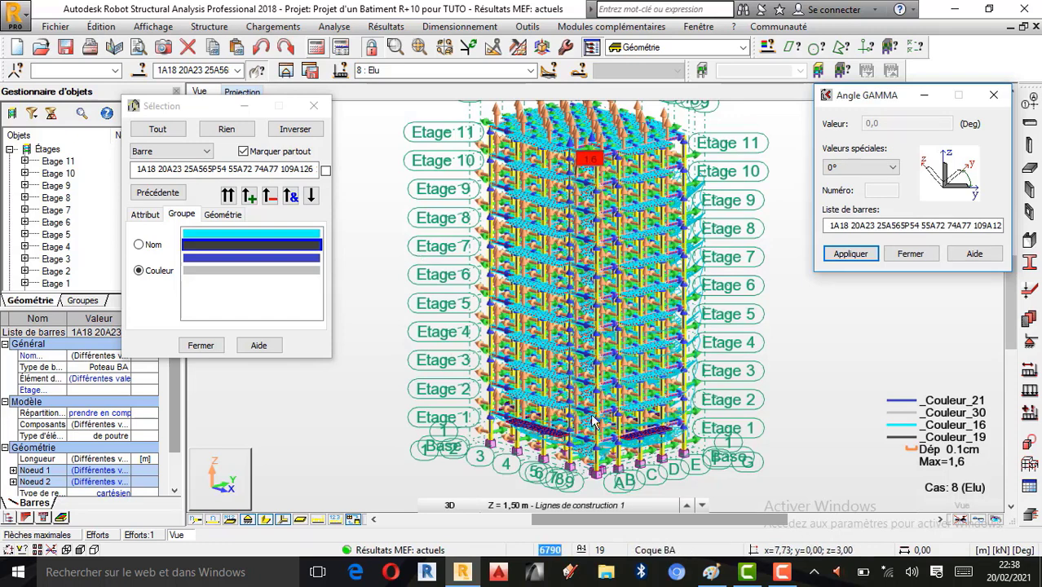
scroll(617, 423, "up", 3)
scroll(617, 424, "up", 4)
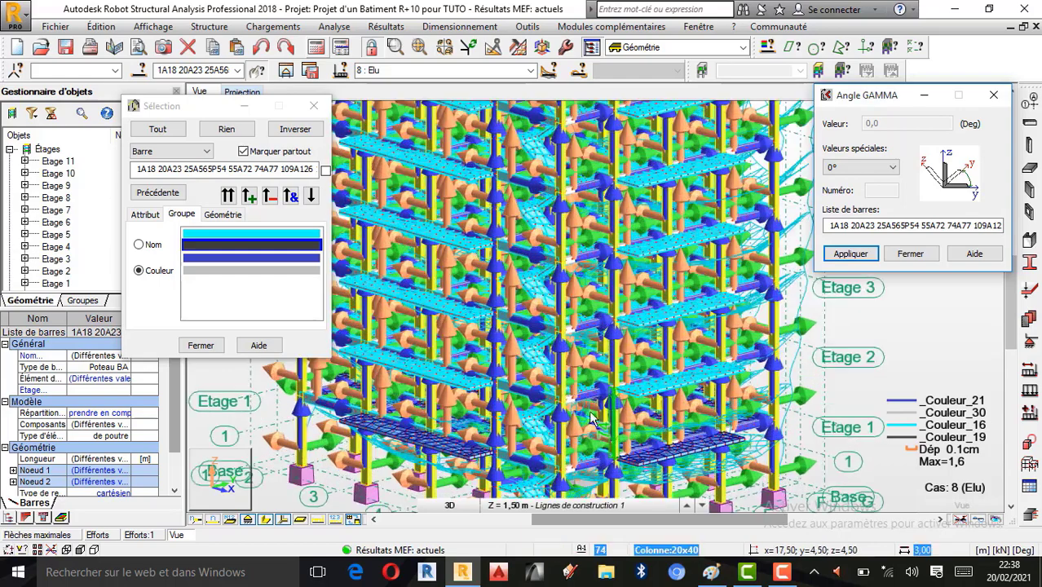
scroll(553, 387, "down", 3)
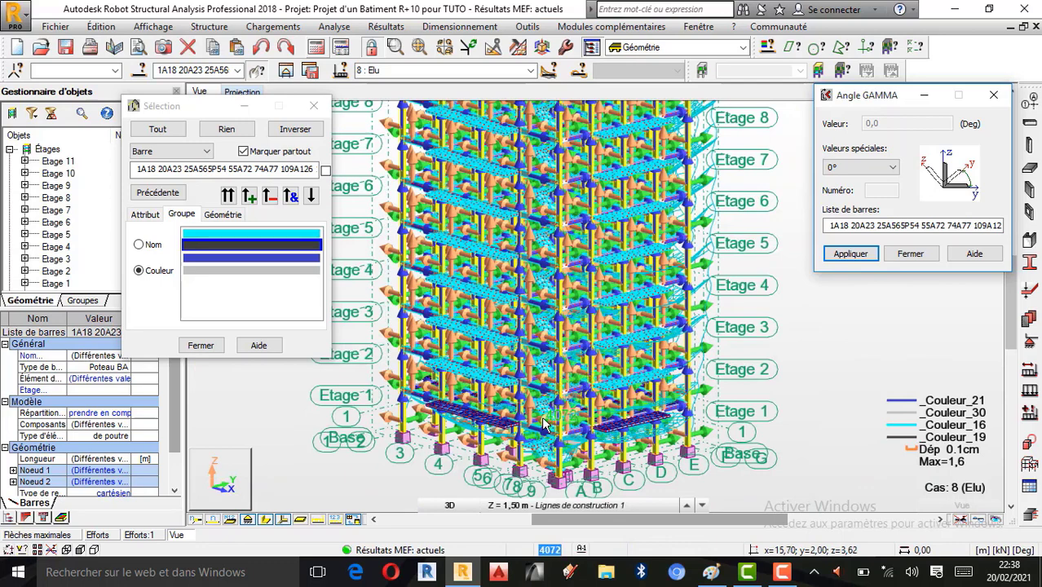
scroll(546, 418, "down", 1)
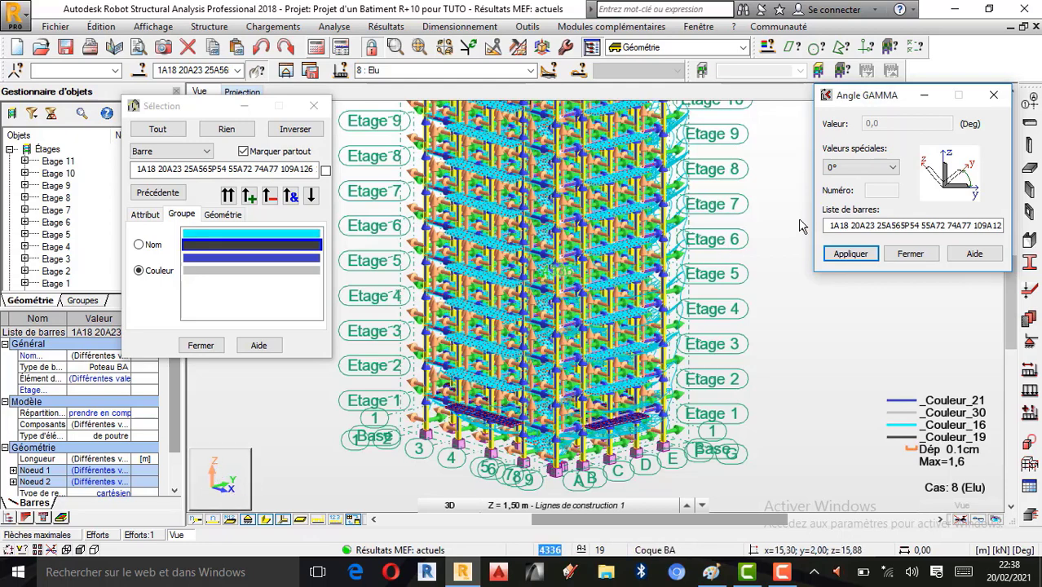
left_click(892, 168)
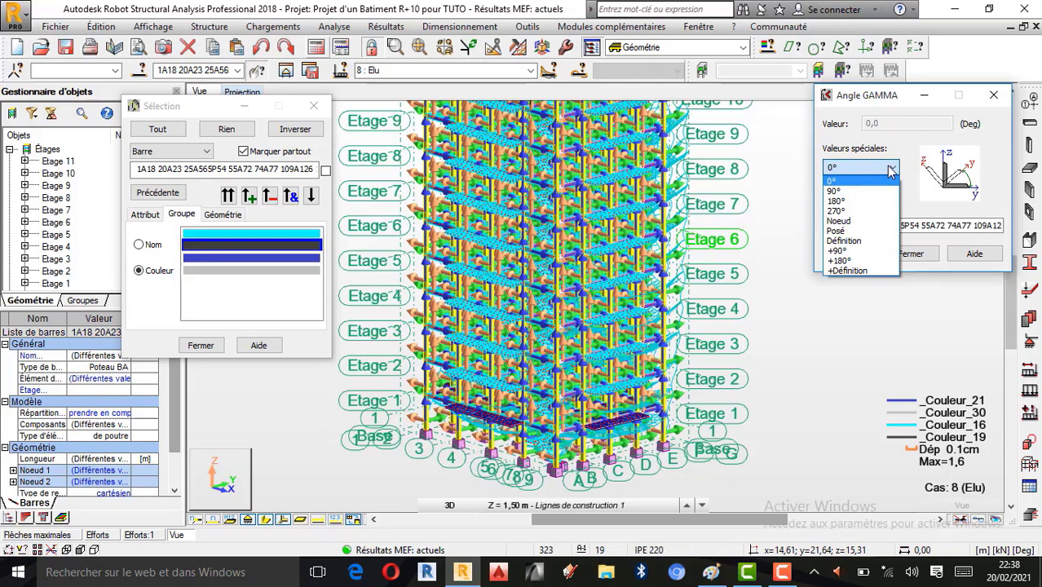
left_click(846, 192)
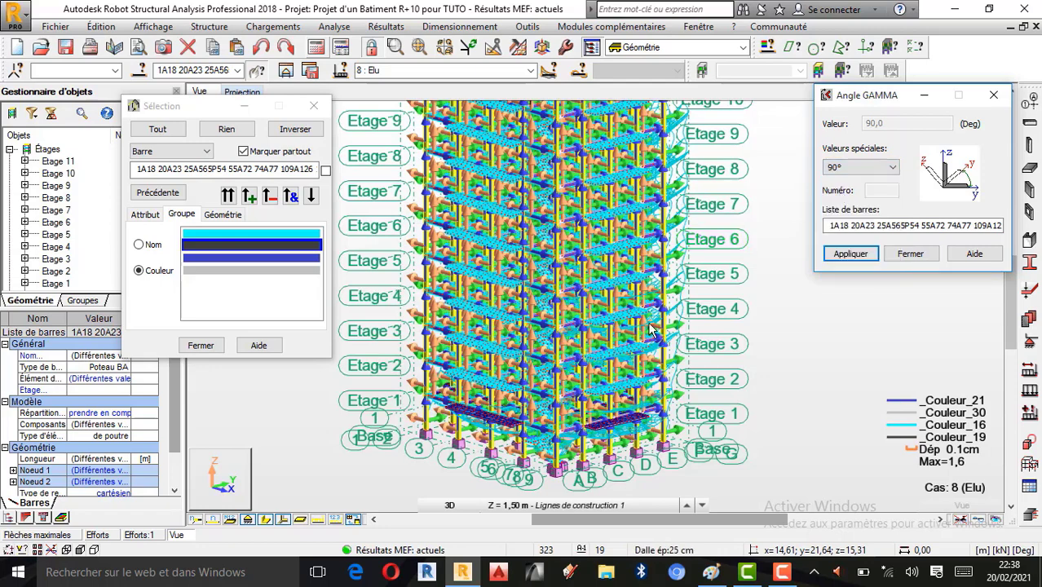
left_click(852, 255)
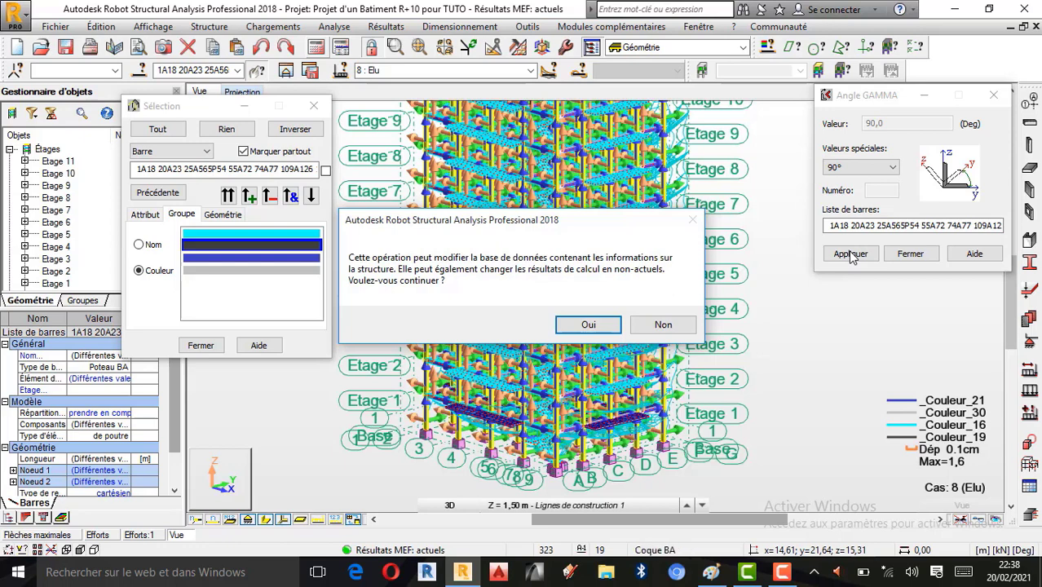
left_click(588, 324)
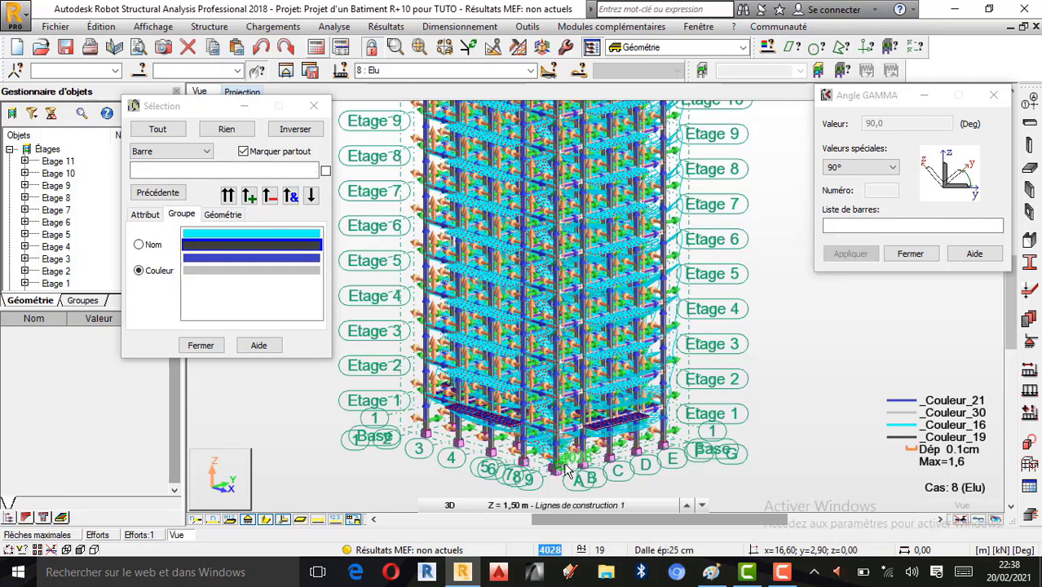
left_click(909, 254)
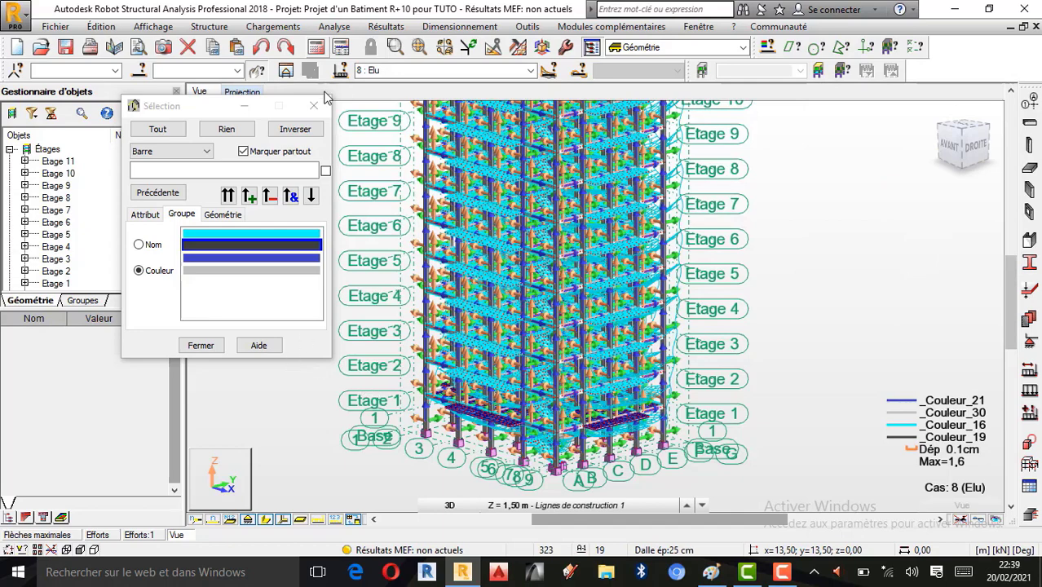
left_click(209, 348)
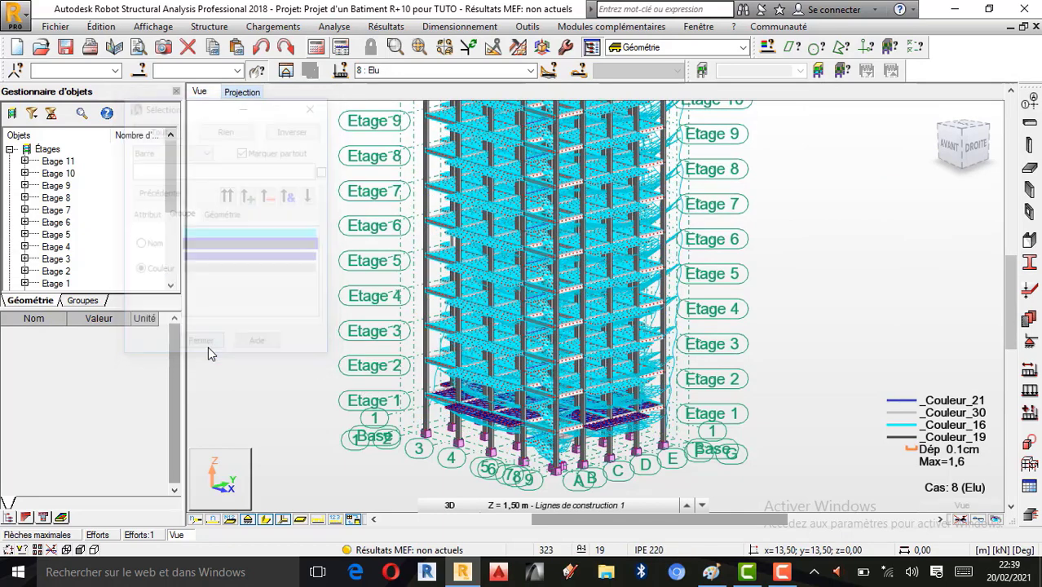
Step: Examine the orientation of the columns close up at the base of the building and from the rotated 3D view
scroll(591, 447, "up", 4)
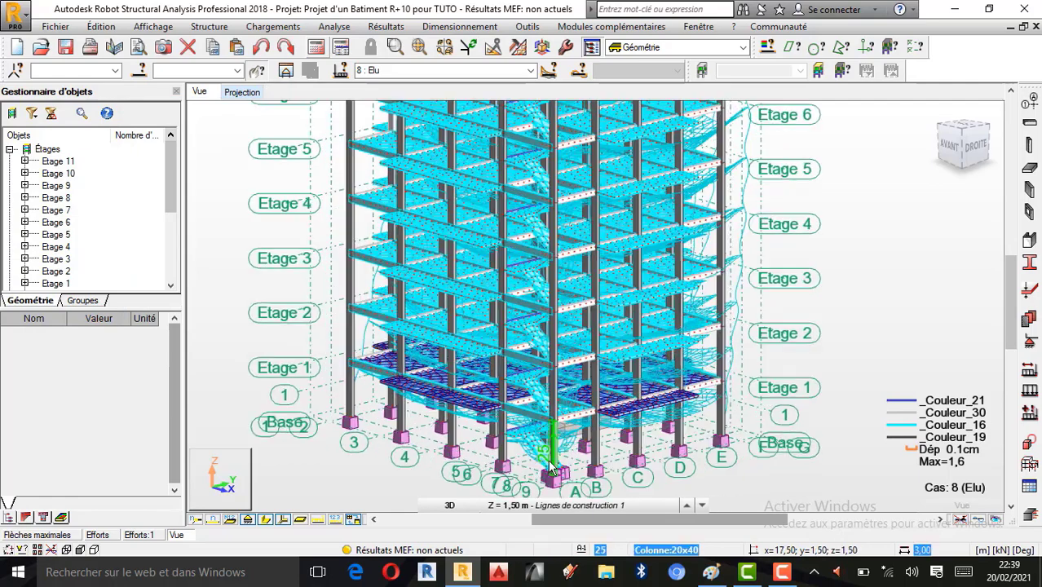
scroll(506, 463, "down", 1)
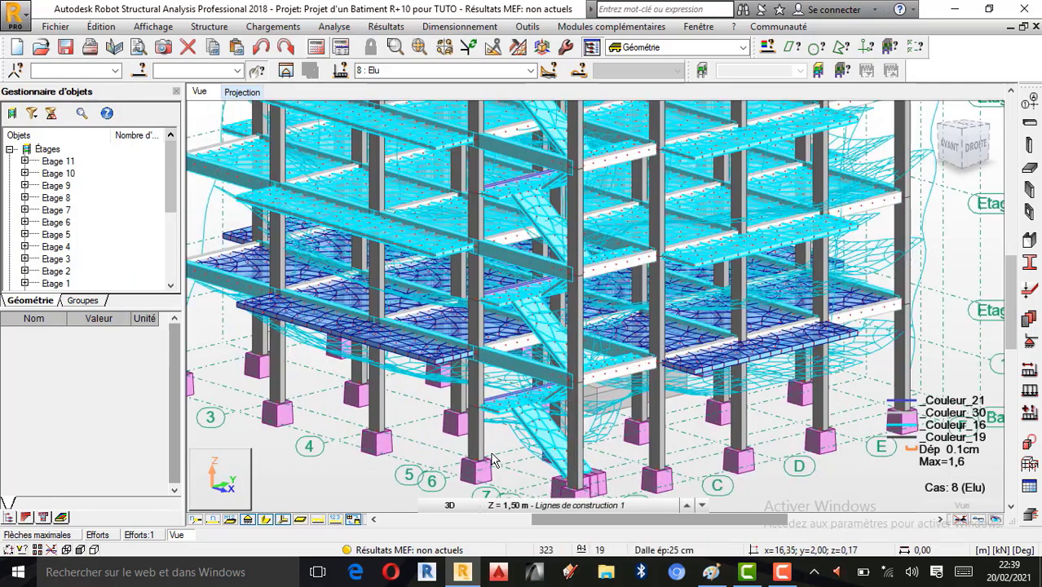
scroll(590, 399, "down", 1)
scroll(588, 401, "down", 2)
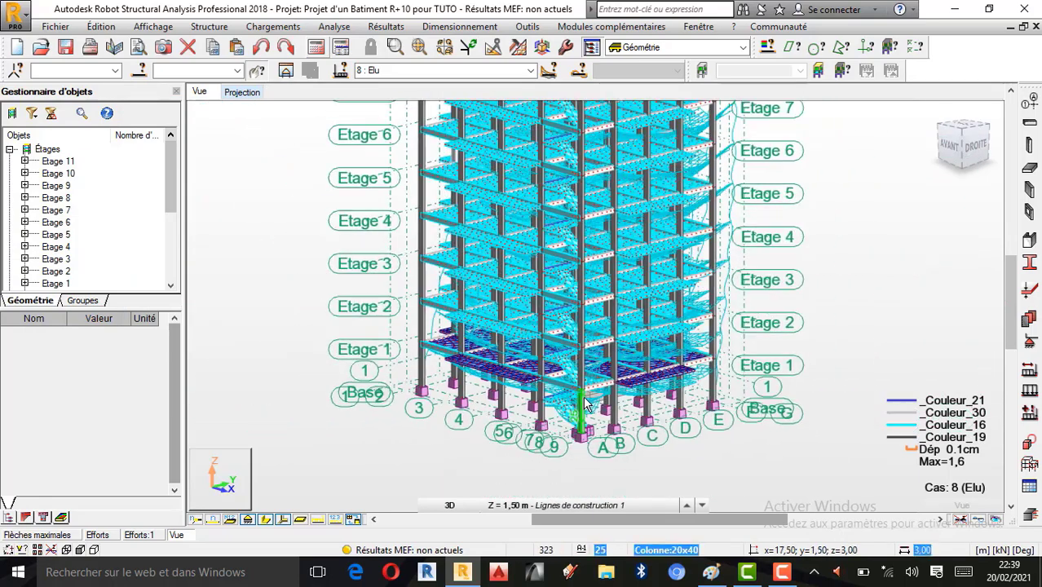
right_click(921, 350)
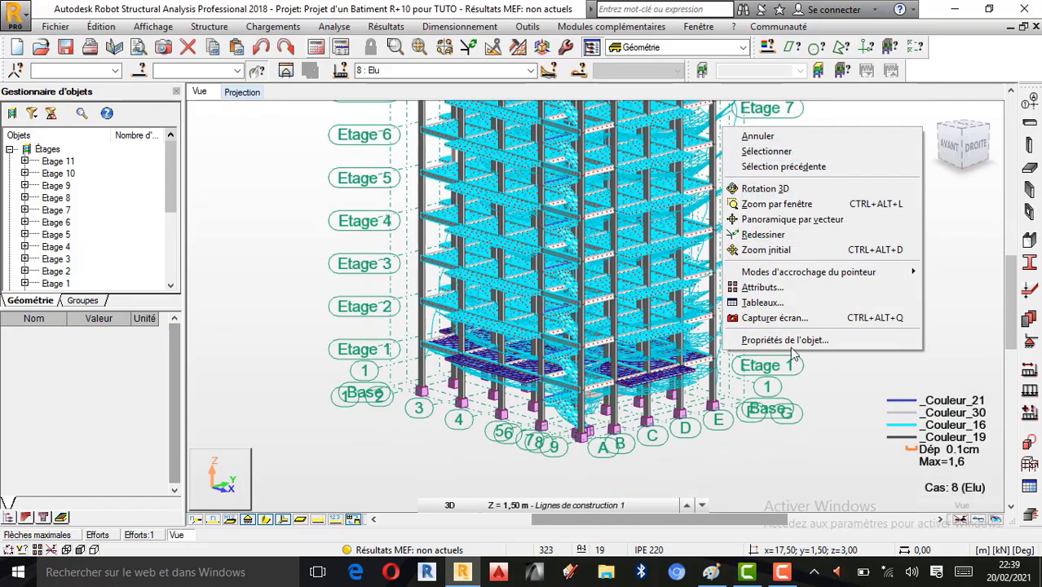
left_click(765, 189)
left_click_drag(605, 345, 478, 426)
scroll(613, 430, "down", 4)
scroll(597, 425, "up", 4)
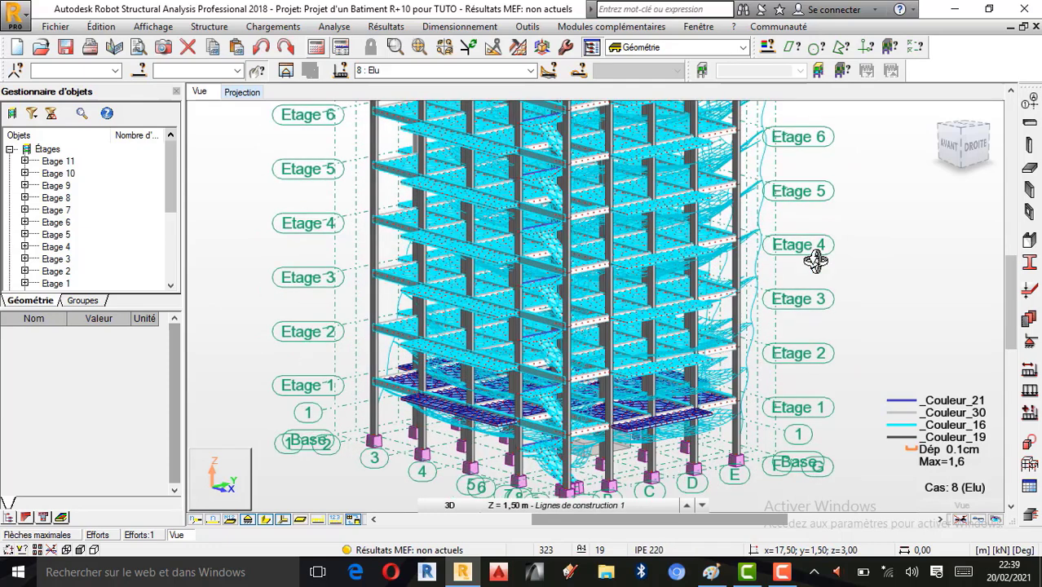
Step: Select all the columns again by adding the dark grey colour group to the bar selection, and close the selection dialog
right_click(772, 268)
left_click(819, 277)
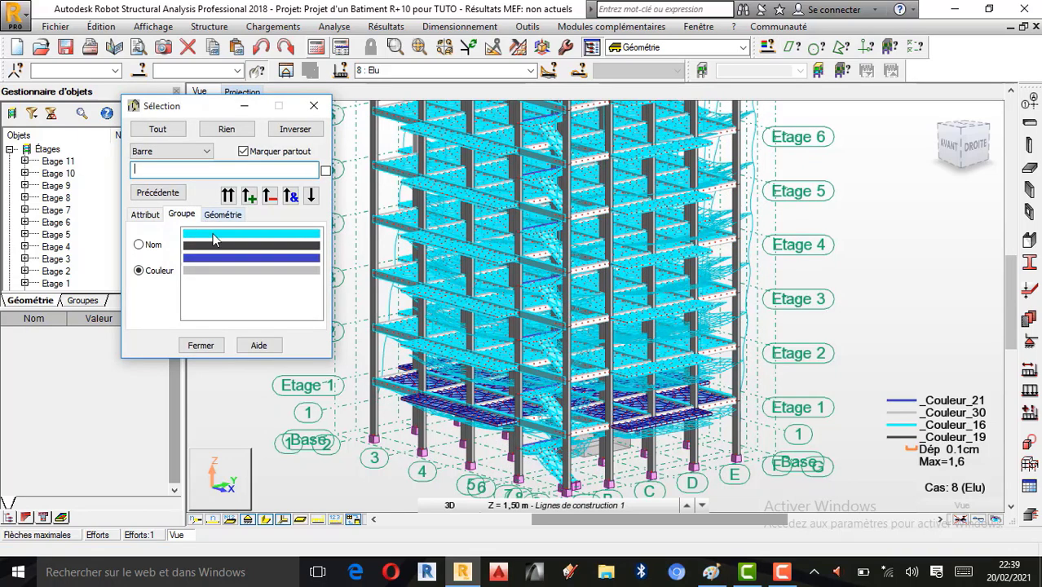
left_click(210, 244)
left_click(249, 196)
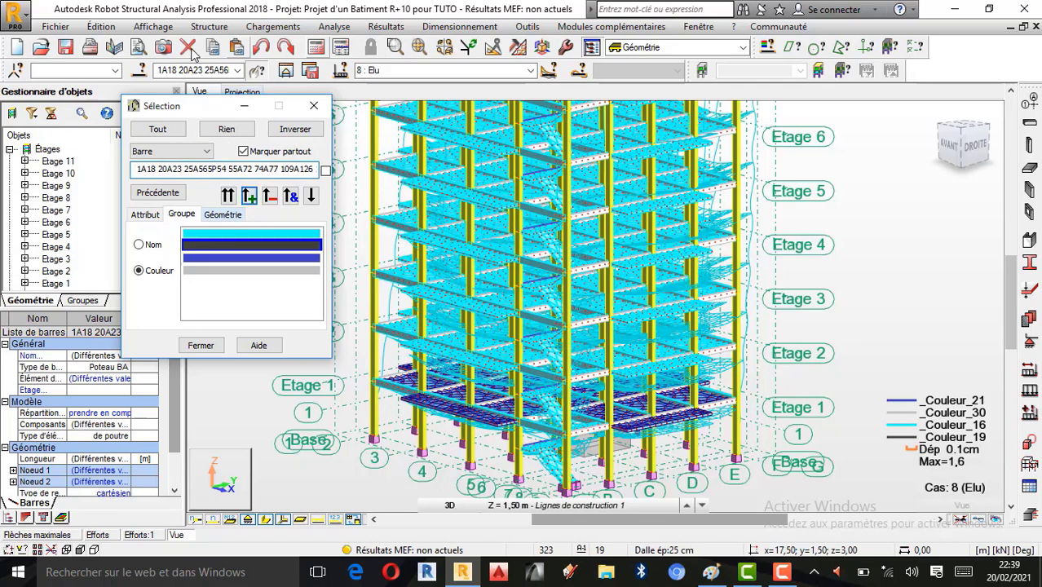
left_click(318, 111)
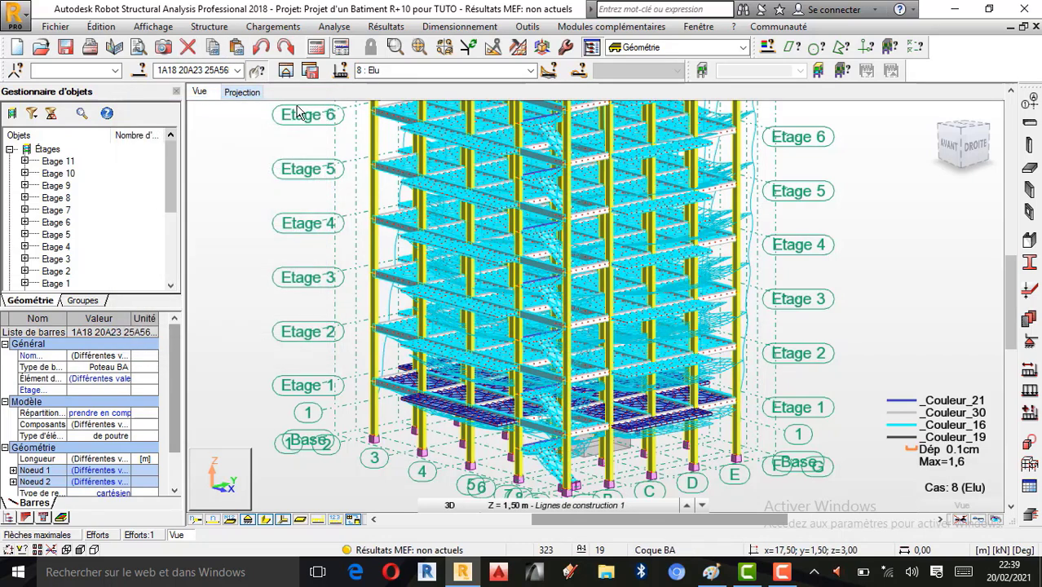
Step: Set the gamma angle of the selected columns to 90° and apply it to the structure
left_click(219, 28)
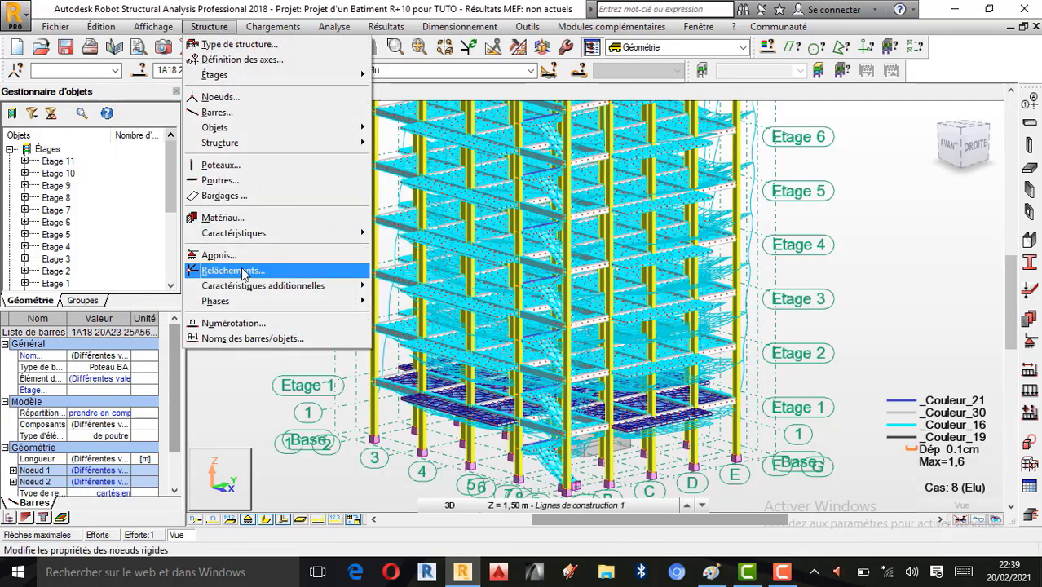
mouse_move(246, 236)
left_click(416, 249)
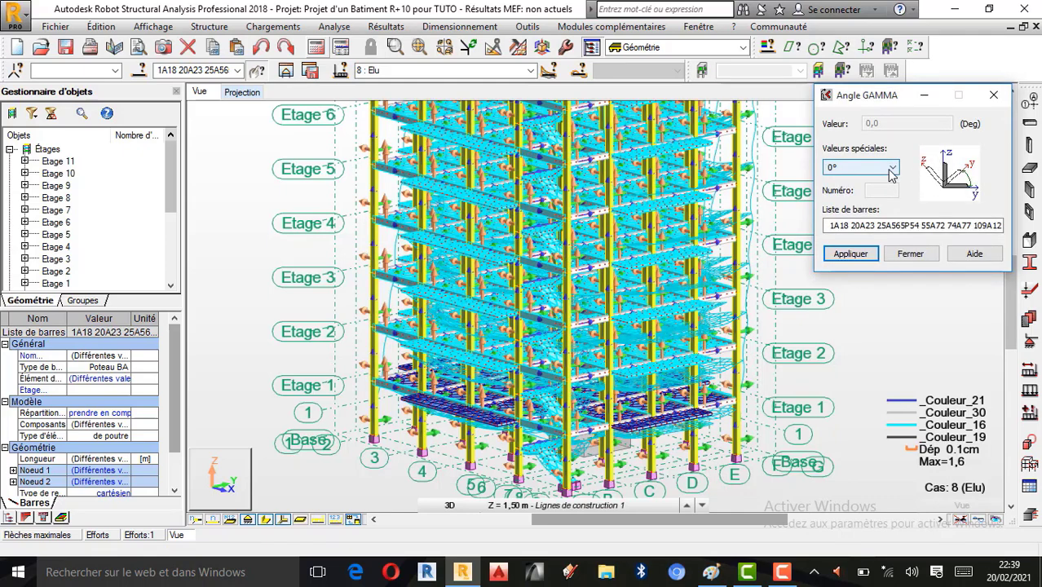
left_click(880, 168)
left_click(852, 194)
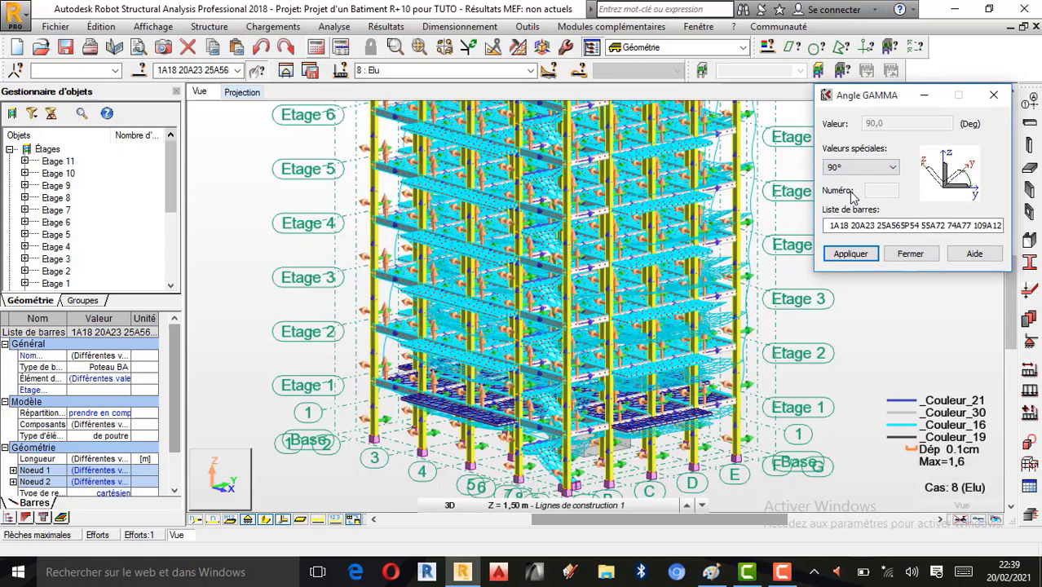
left_click(853, 255)
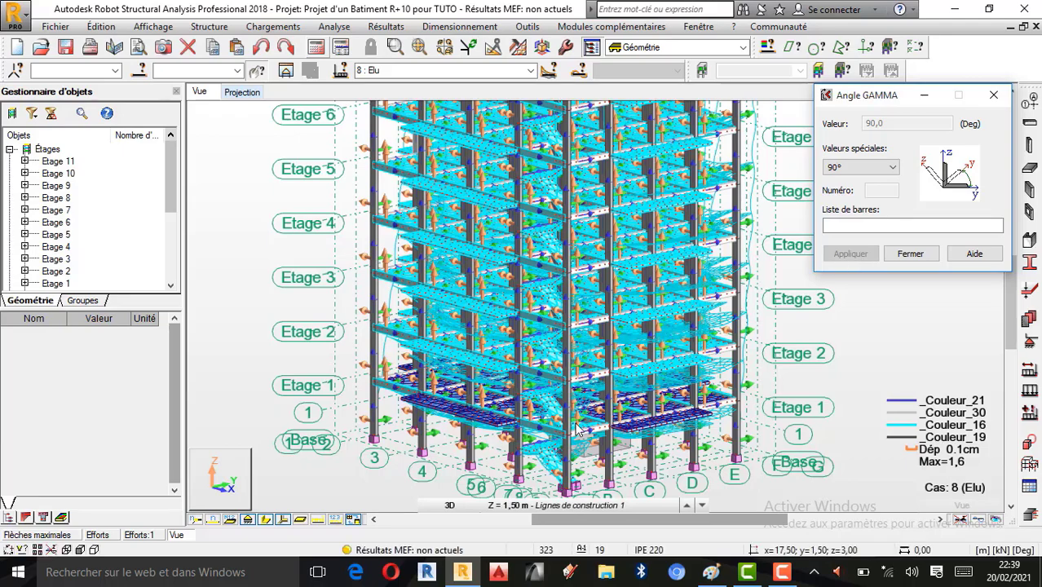
Step: Examine the columns' local axes and orientation close up and from several rotated 3D views, and close the gamma angle dialog
scroll(588, 476, "up", 1)
scroll(588, 476, "up", 4)
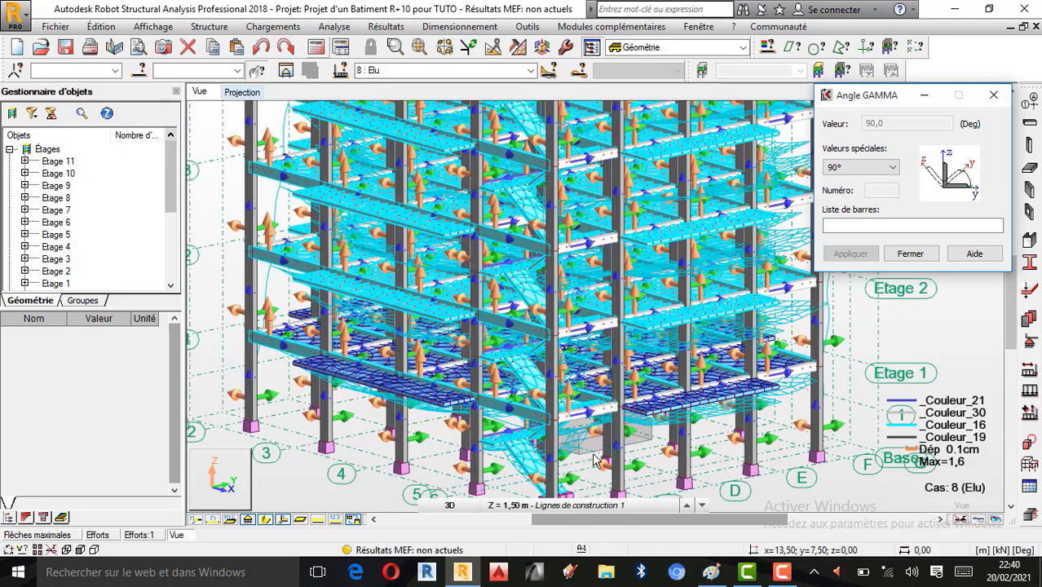
scroll(444, 408, "down", 5)
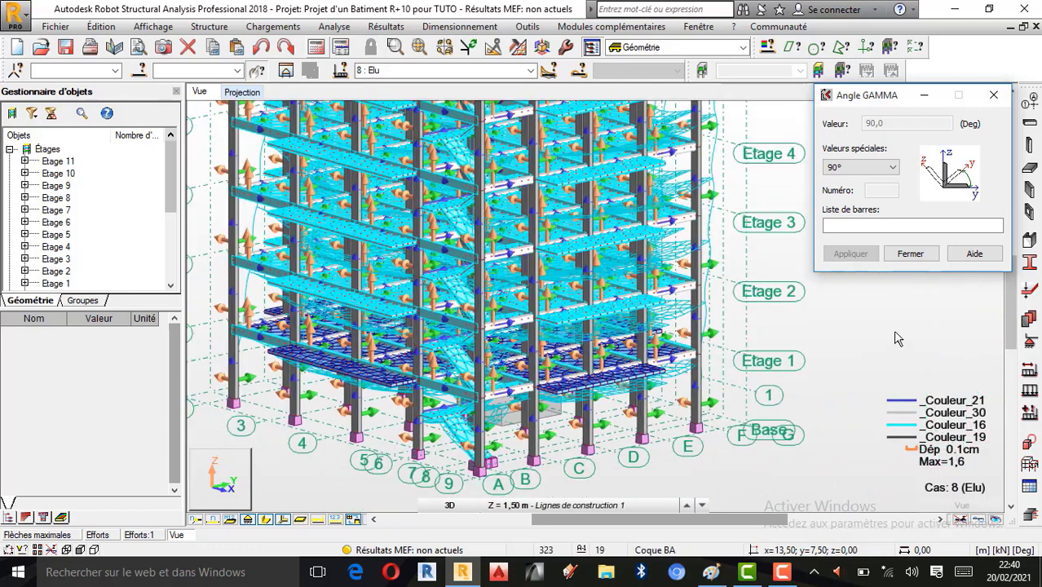
right_click(895, 339)
left_click(839, 179)
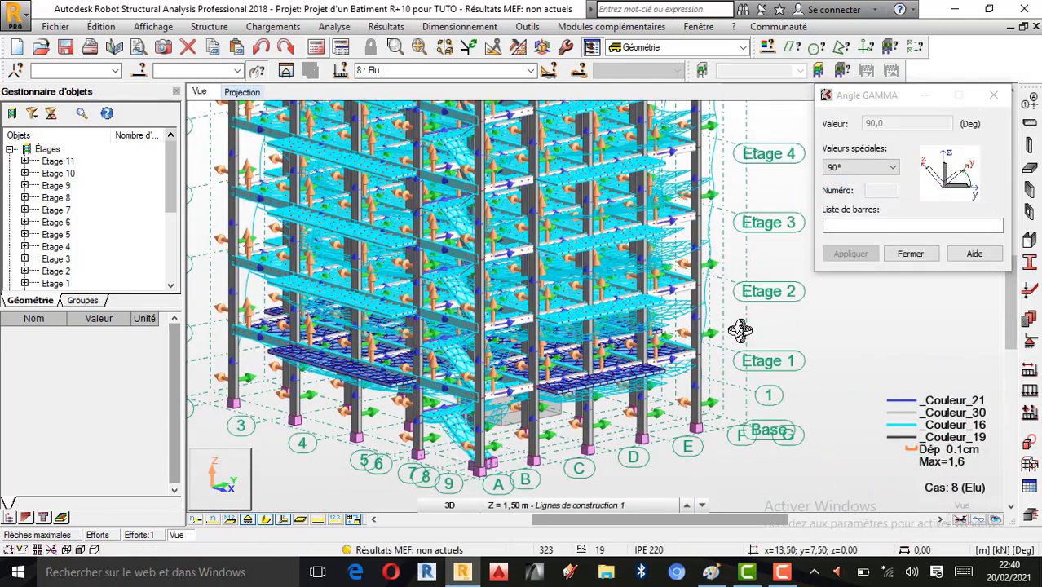
left_click_drag(814, 292, 652, 396)
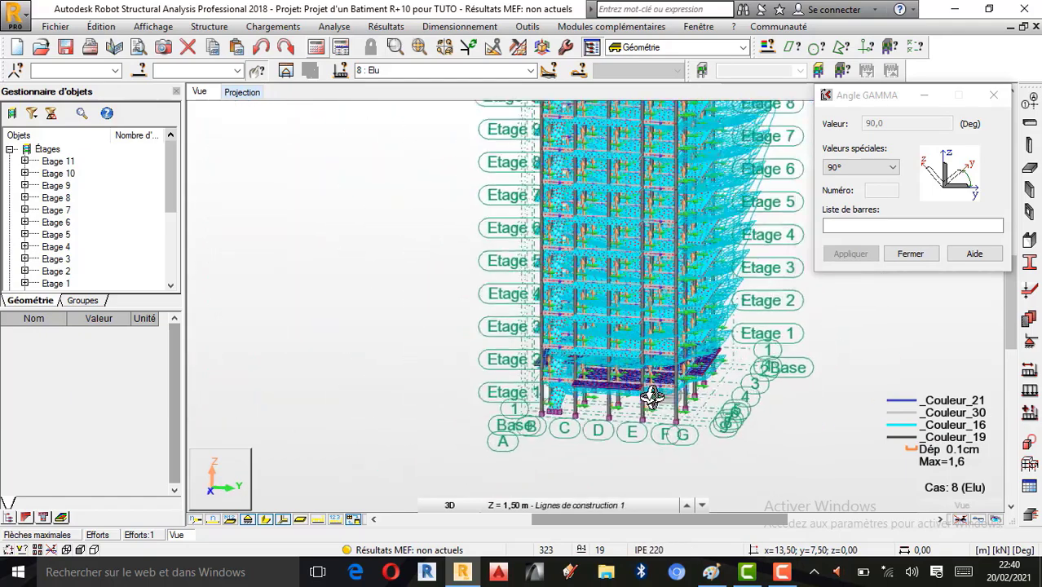
scroll(783, 309, "up", 6)
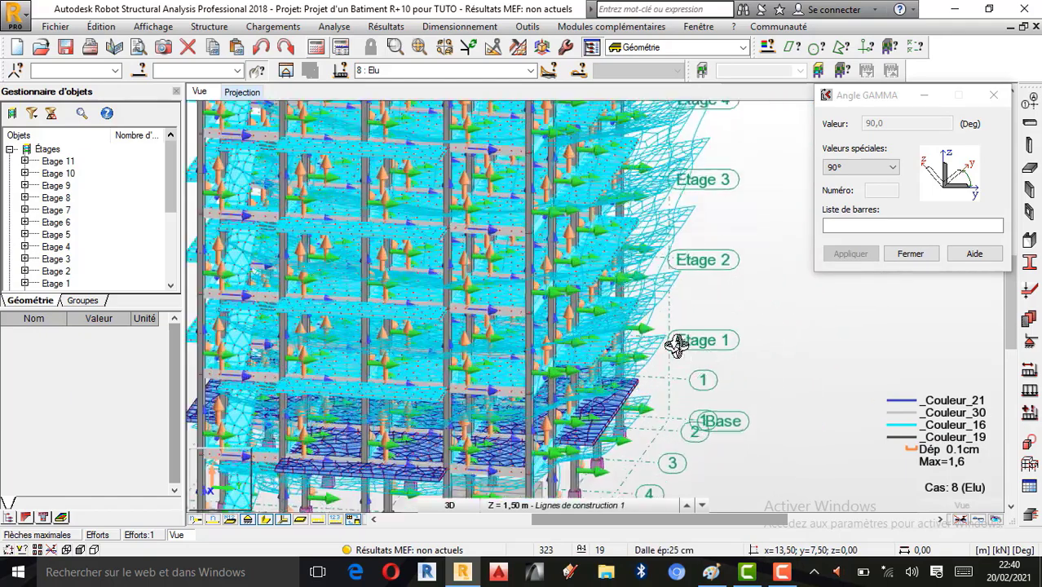
scroll(676, 344, "down", 4)
left_click_drag(584, 377, 699, 373)
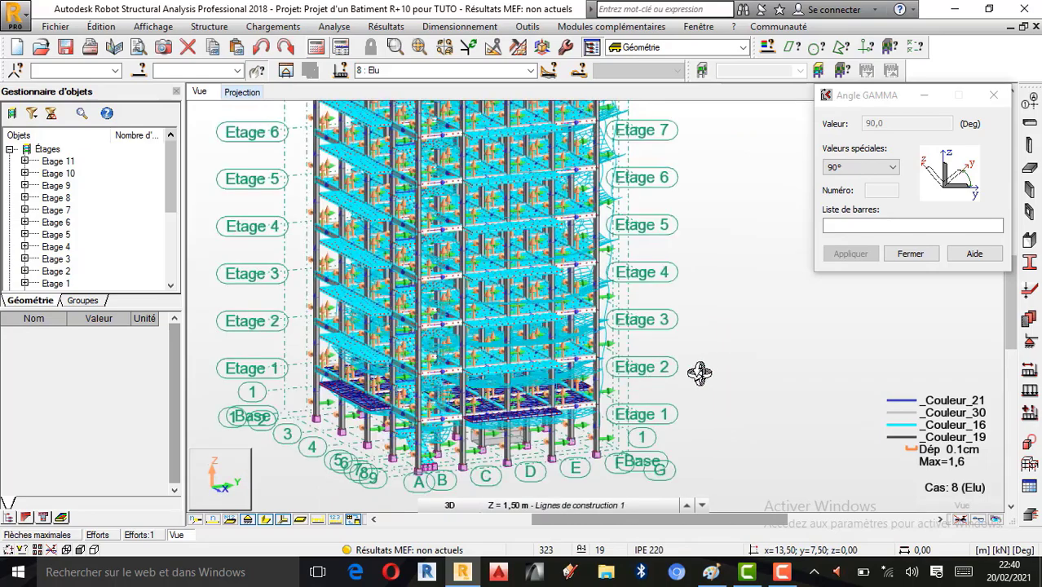
left_click_drag(617, 419, 674, 237)
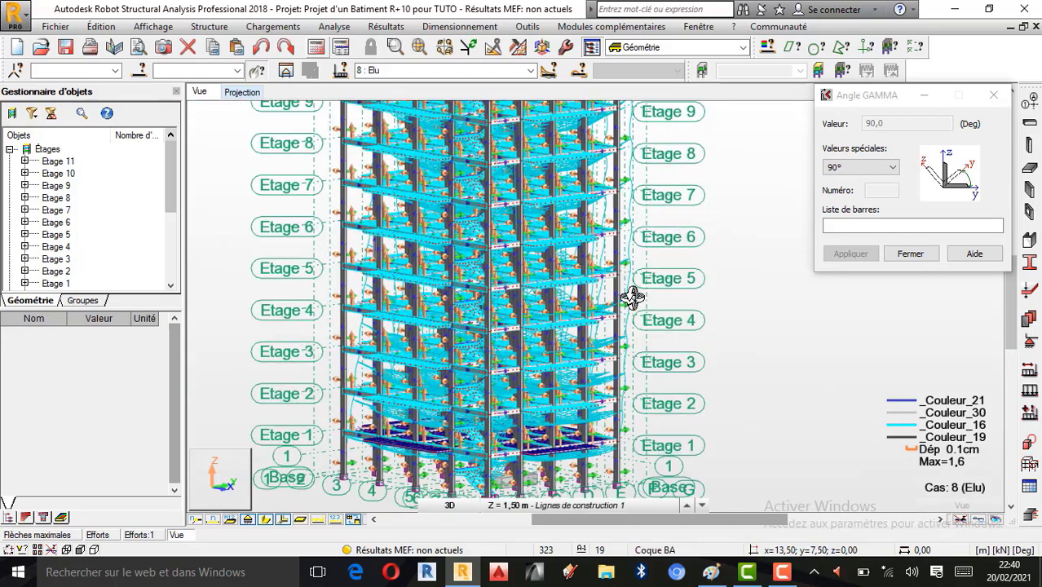
left_click_drag(633, 298, 802, 329)
right_click(814, 332)
left_click(748, 119)
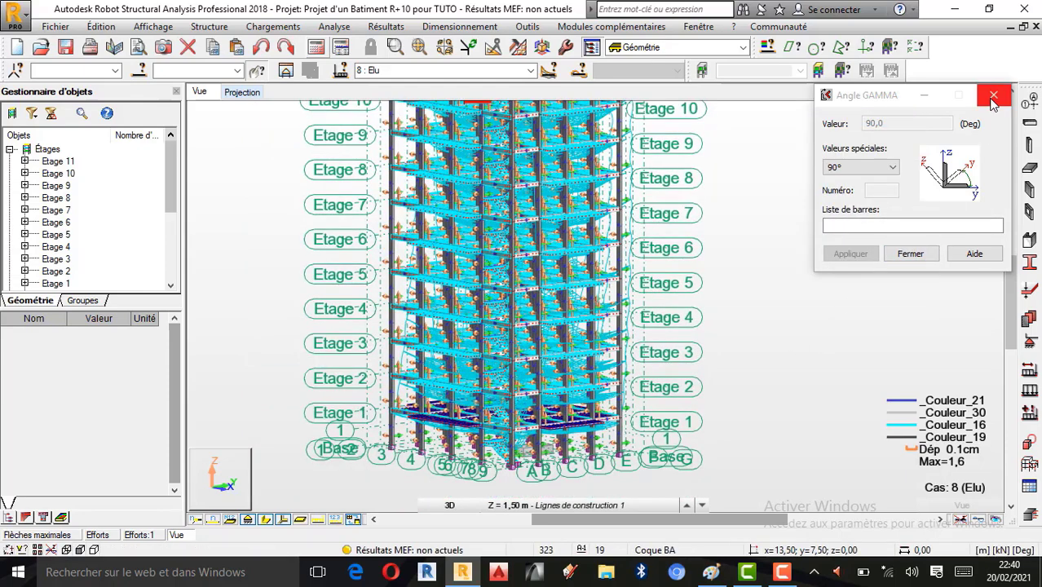
left_click(907, 251)
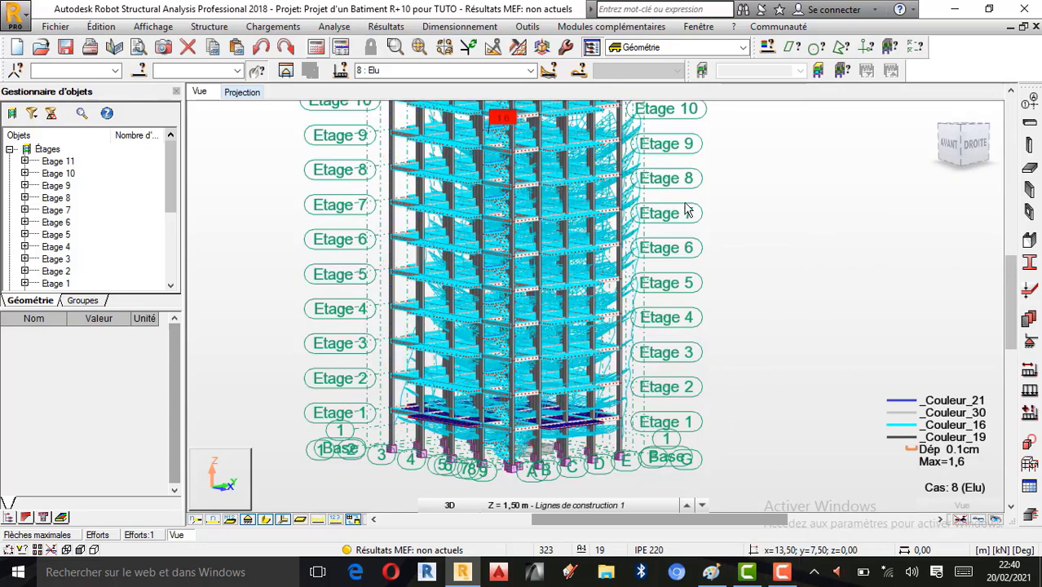
Step: Select all the columns by adding the dark grey colour group to the bar selection, and check the highlighted members down to the base
scroll(310, 78, "up", 1)
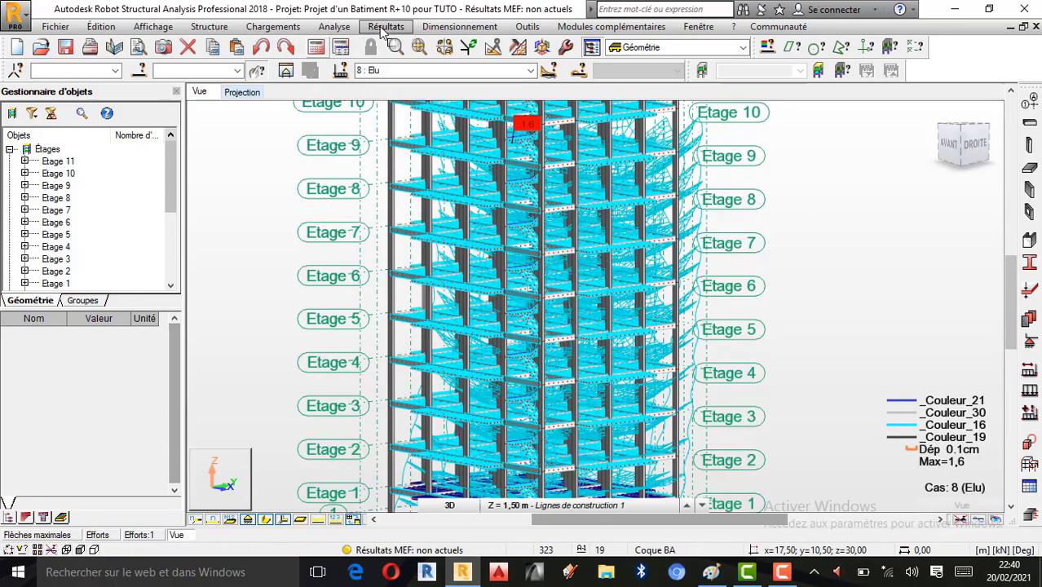
left_click(208, 26)
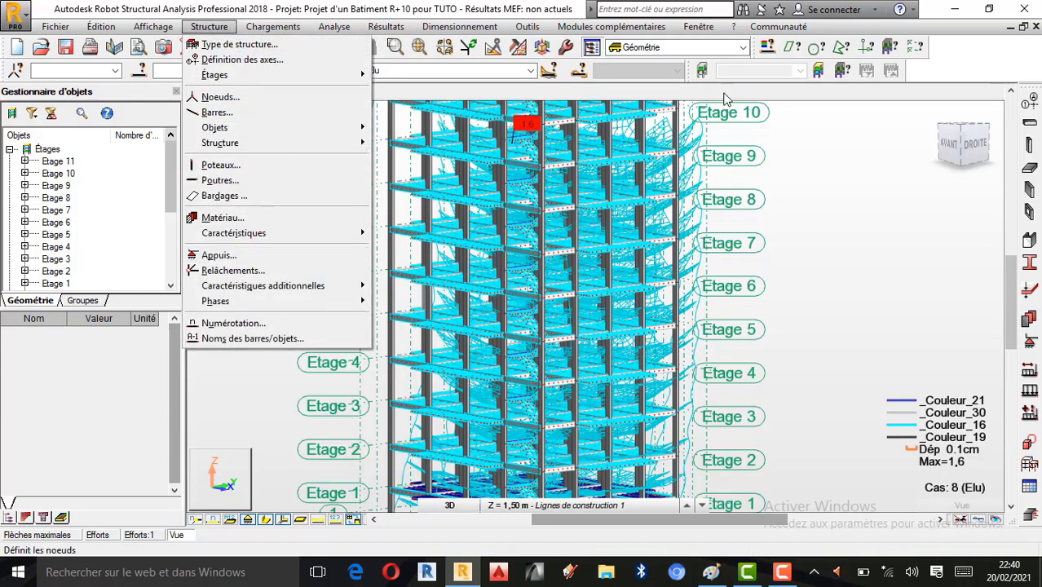
left_click(765, 49)
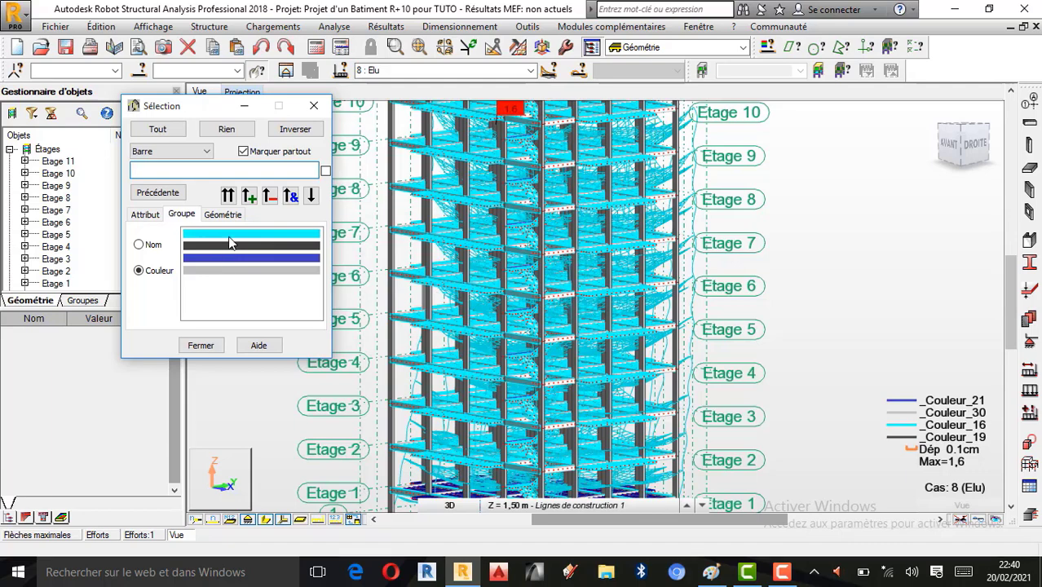
left_click(229, 244)
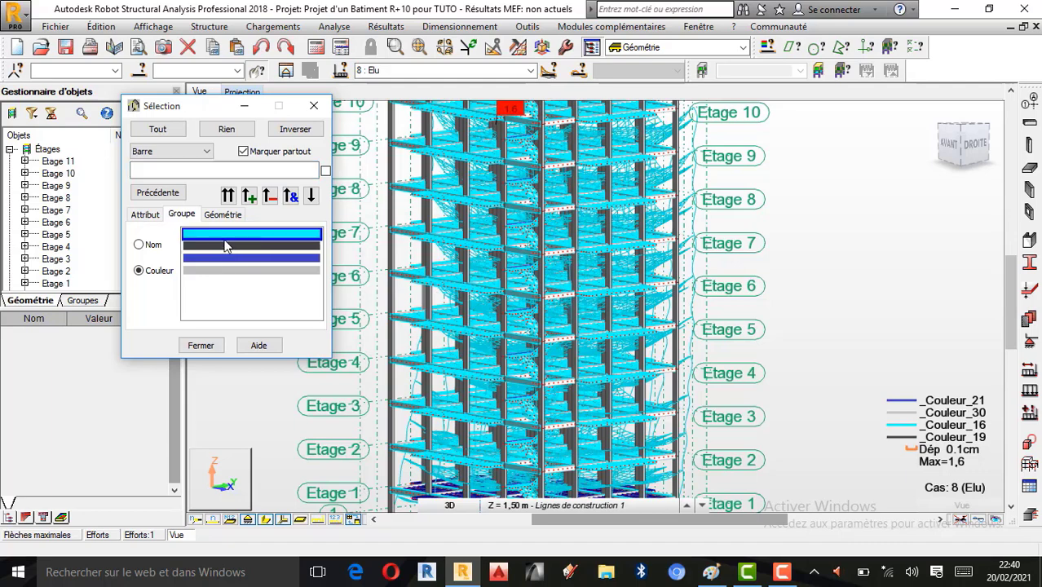
left_click(248, 196)
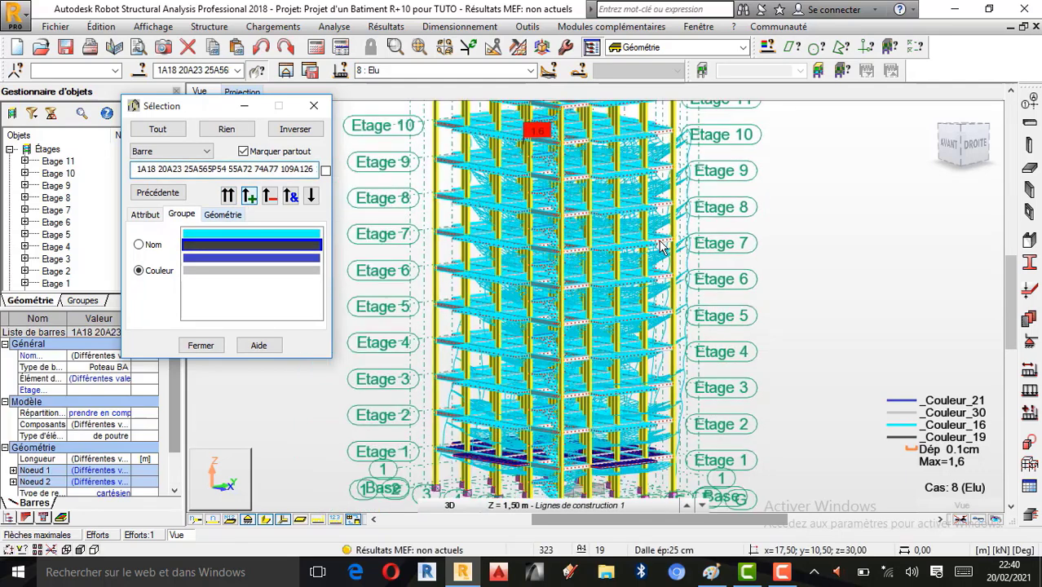
scroll(636, 448, "down", 3)
scroll(636, 451, "up", 5)
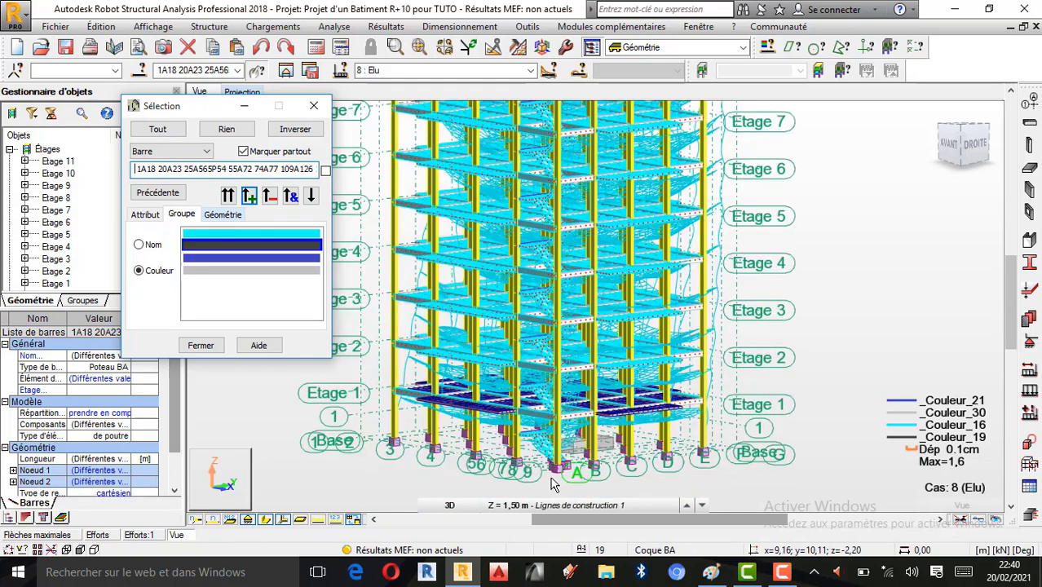
scroll(557, 462, "up", 2)
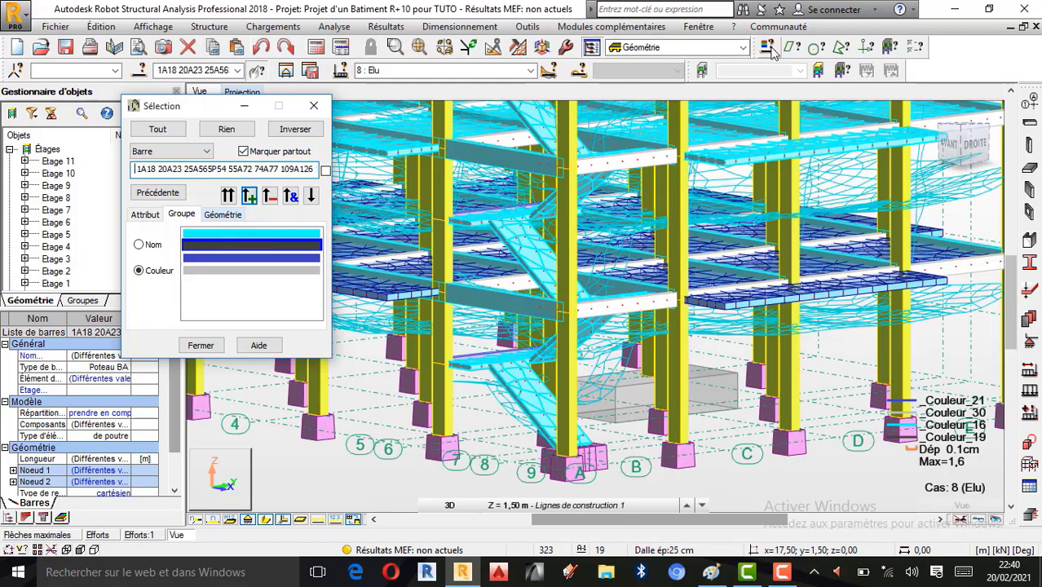
Step: Apply a 90° gamma angle to the columns in the bar selection
left_click(211, 27)
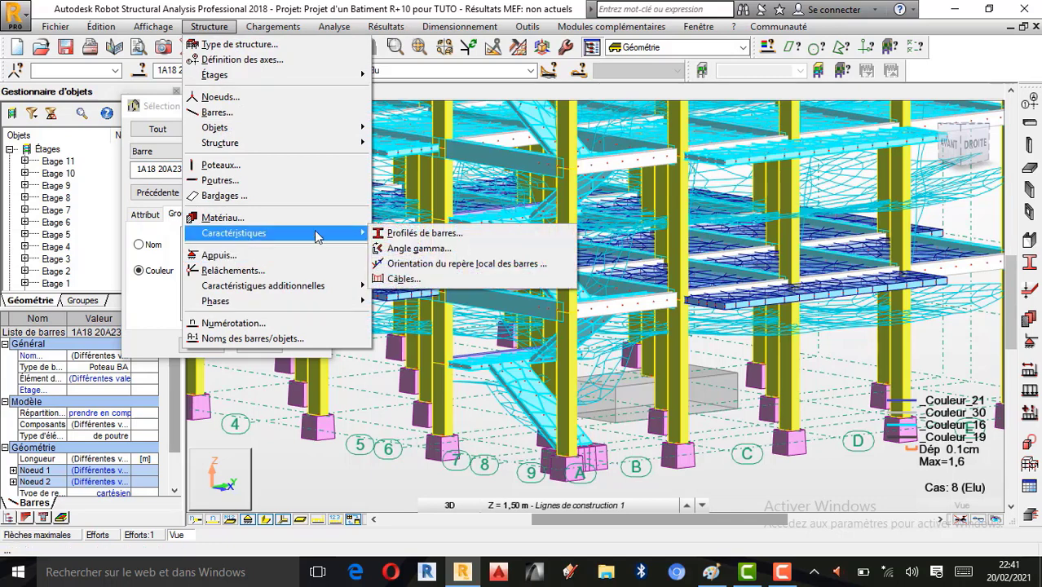
left_click(423, 253)
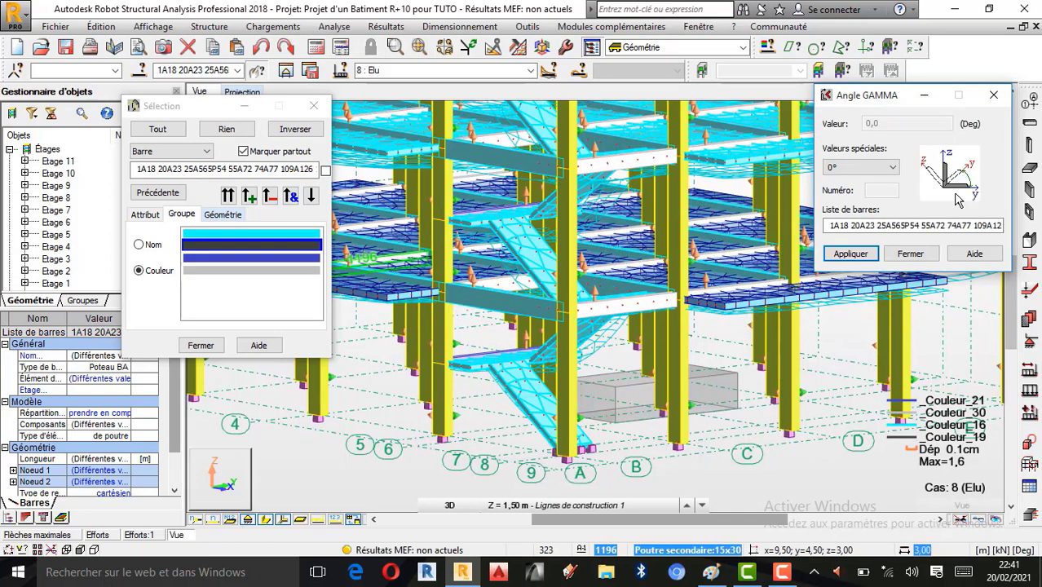
left_click(892, 169)
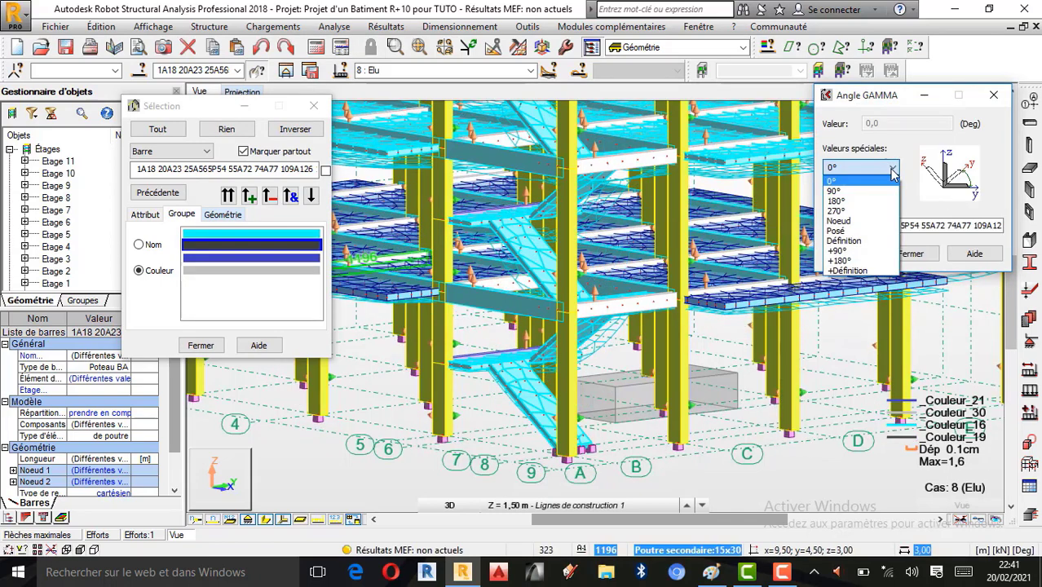
left_click(853, 192)
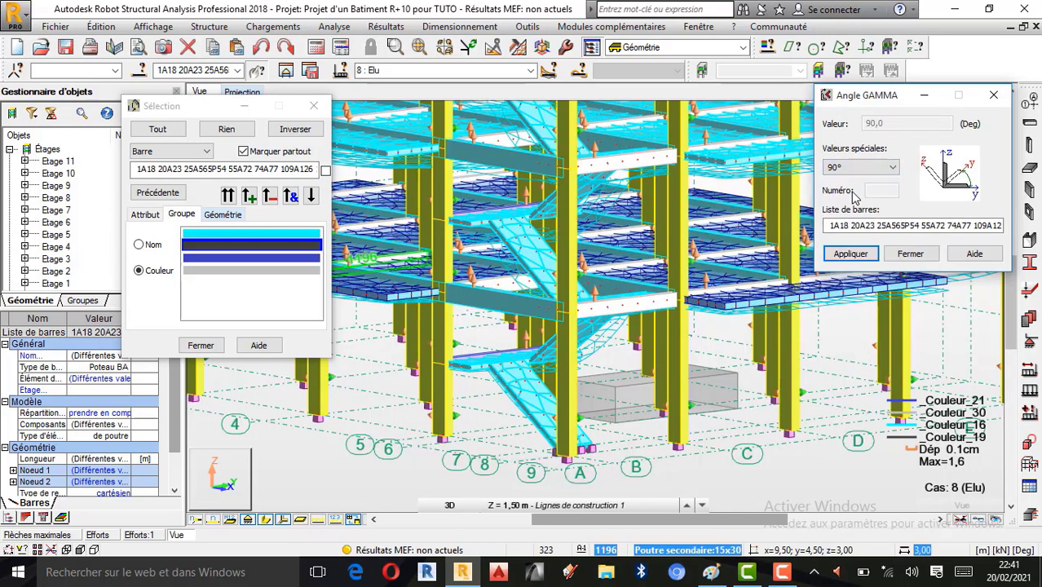
left_click(856, 255)
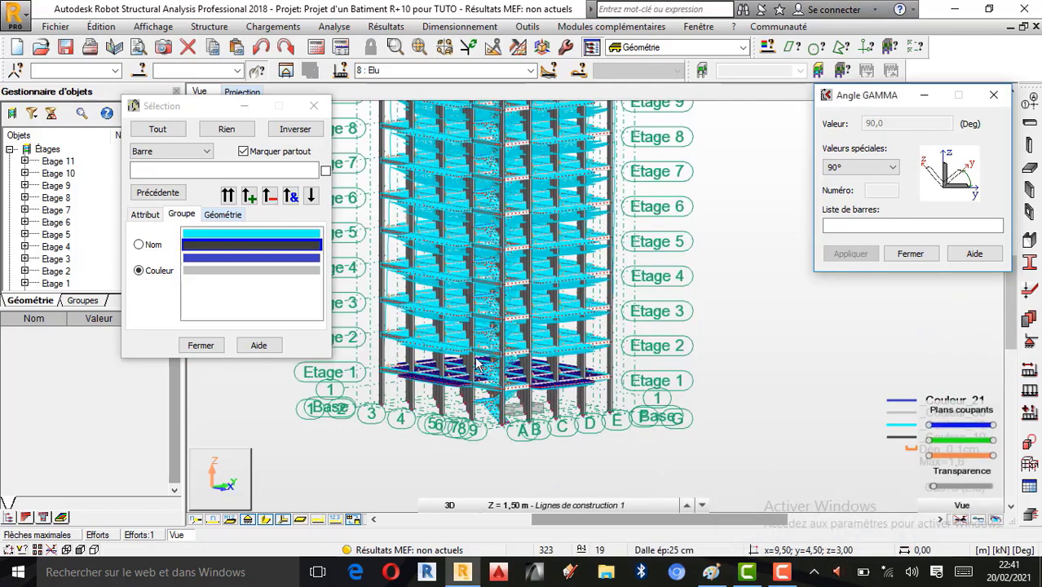
scroll(479, 364, "up", 2)
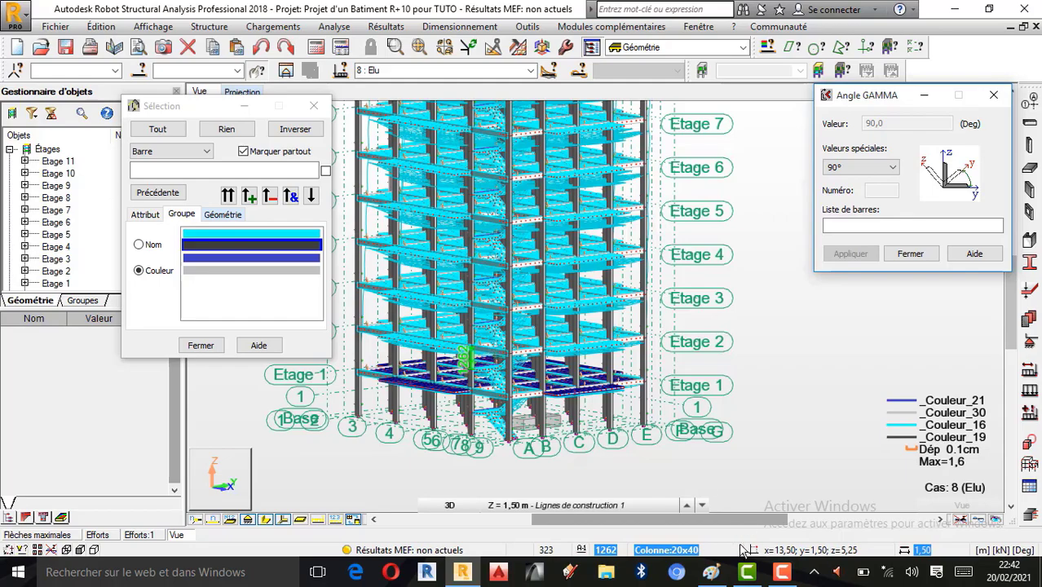
left_click(780, 570)
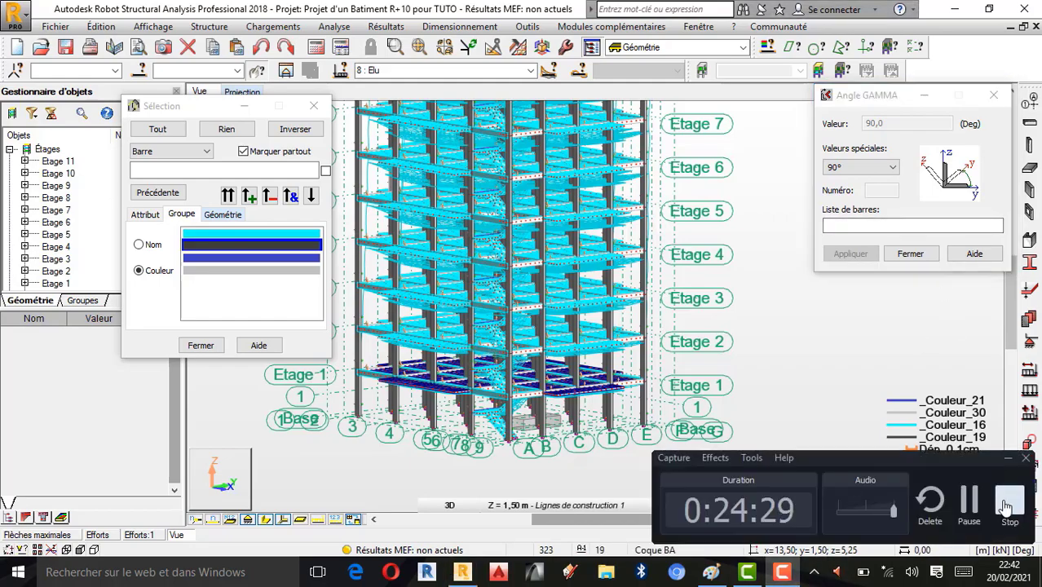